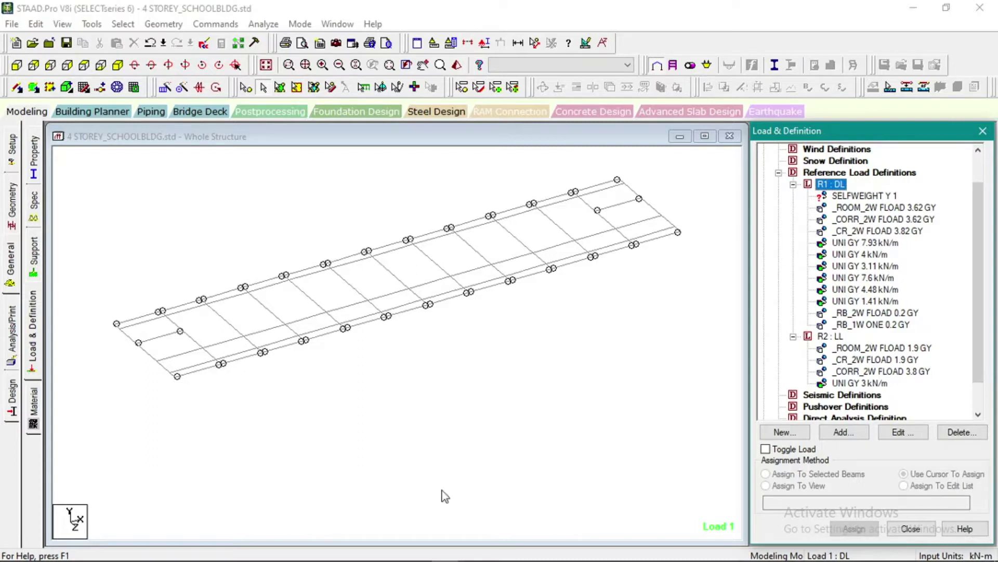
- Switch to the LOADGENERATION workbook in Excel and calculate the roof slab weight in cell I51 as =24.5*0.1
left_click(284, 550)
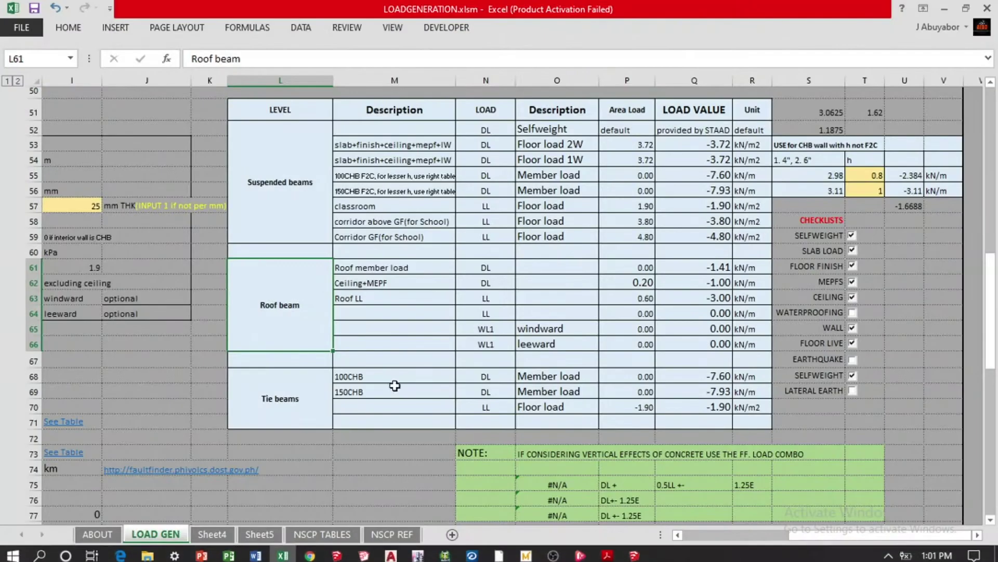
scroll(190, 362, "left", 6)
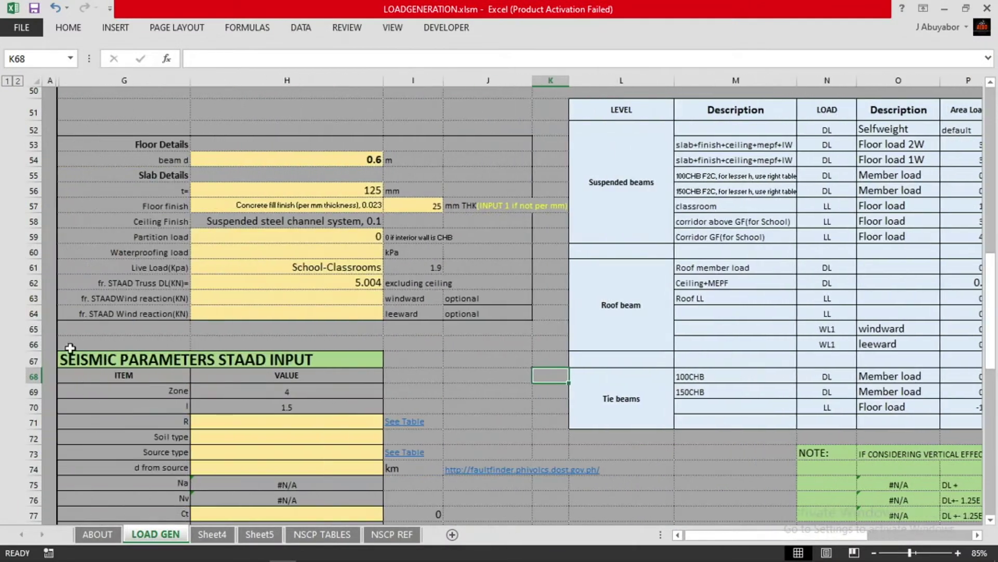
left_click(330, 375)
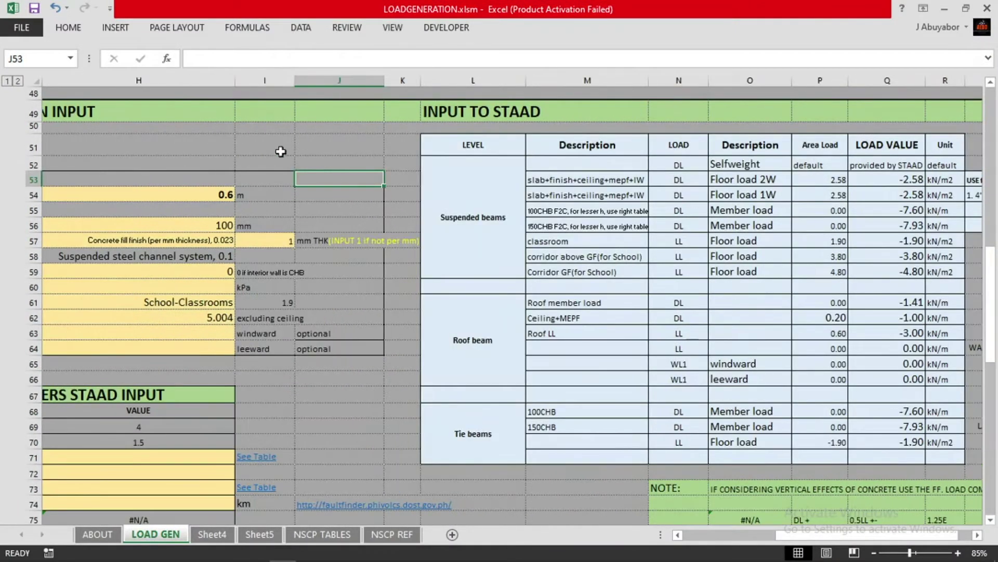
left_click(270, 146)
type("=24.5*0.1")
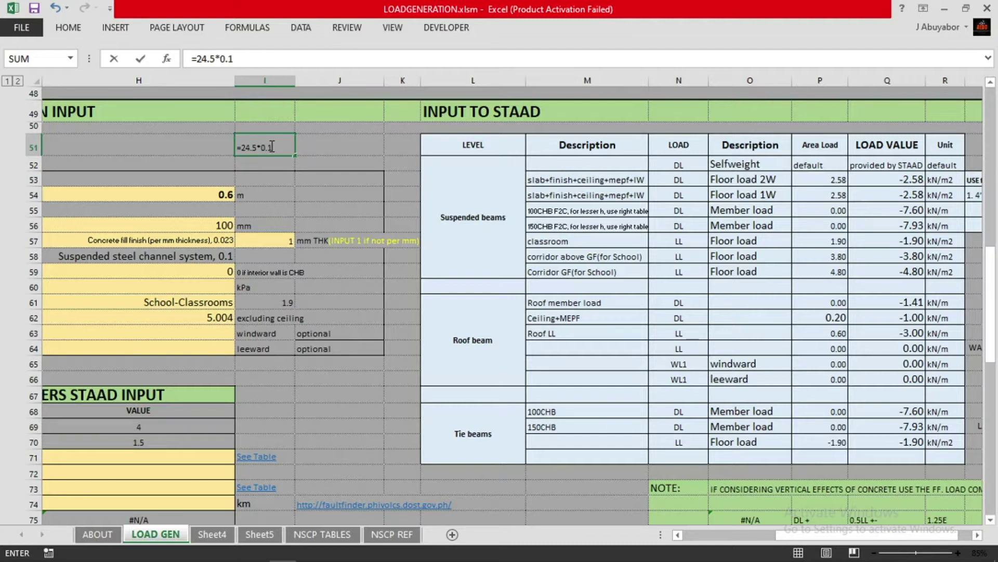
key("Return")
left_click(271, 146)
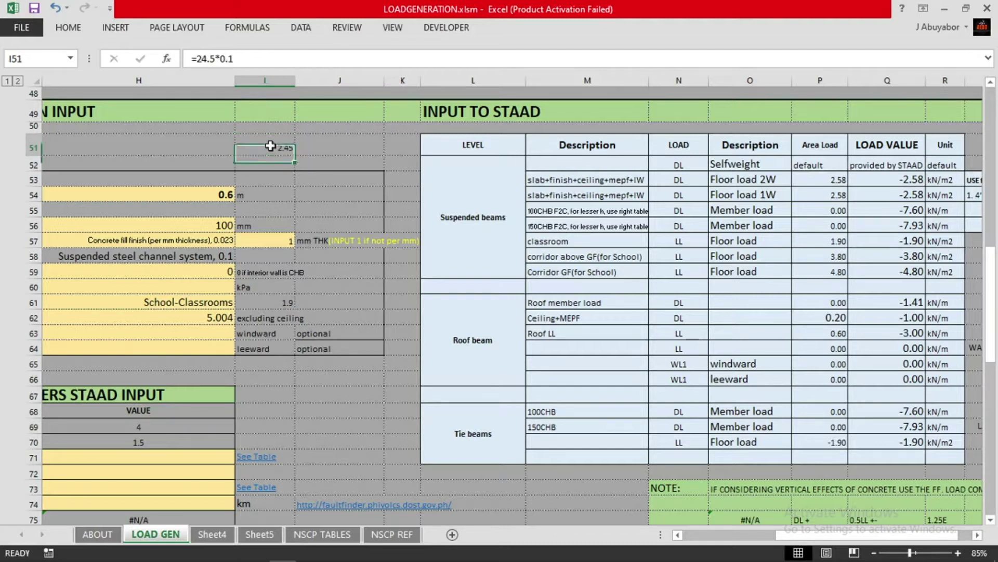
left_click(323, 147)
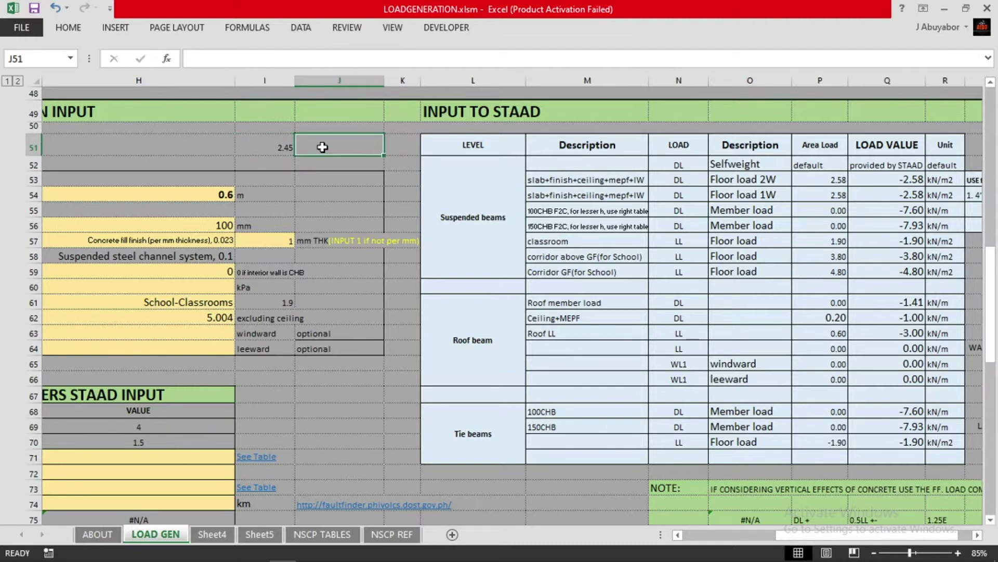
- Add a 0.1 allowance to the slab weight in cell I52 with the formula =I51+0.1
left_click(287, 160)
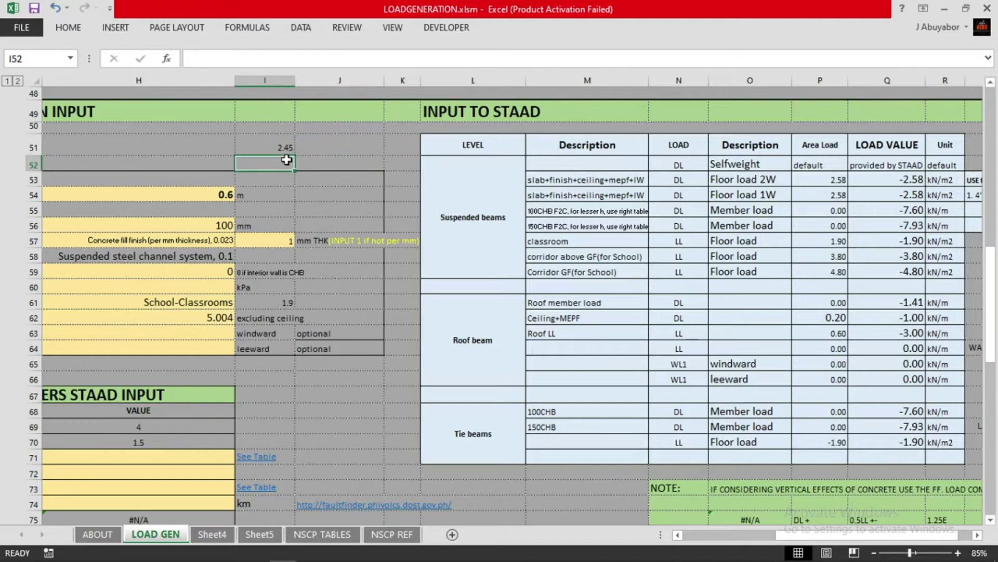
type("=")
key("Up")
type("+")
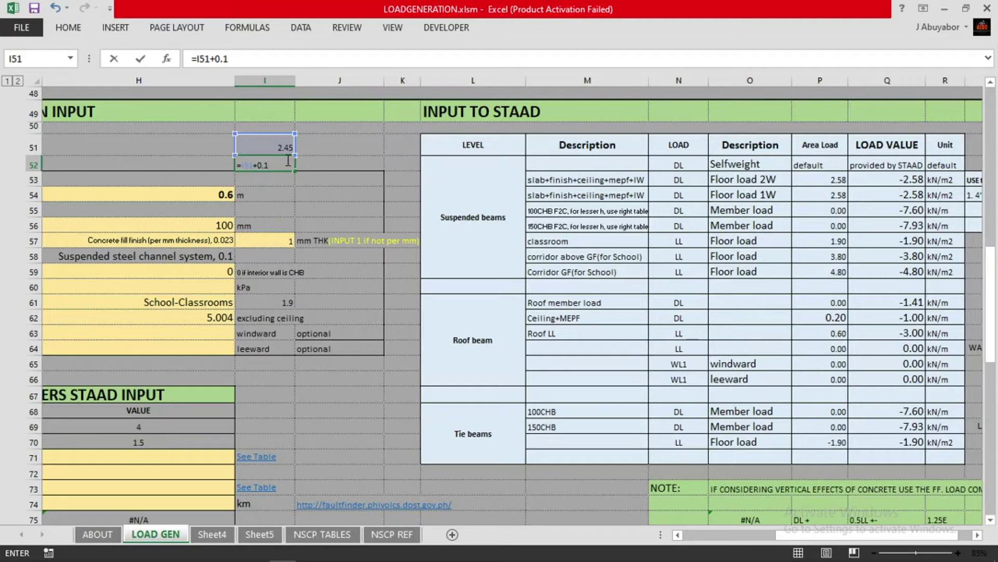
key("Return")
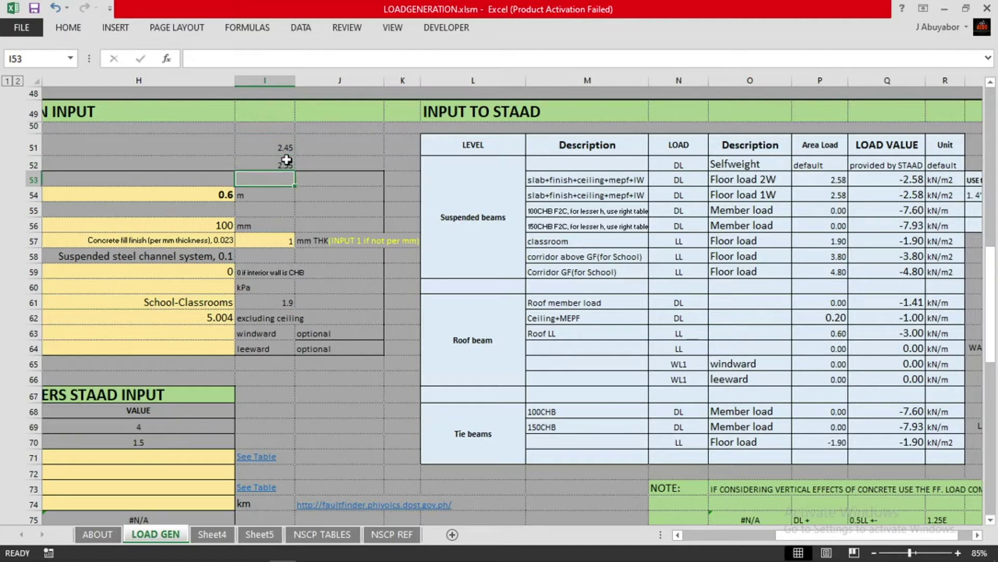
left_click(287, 162)
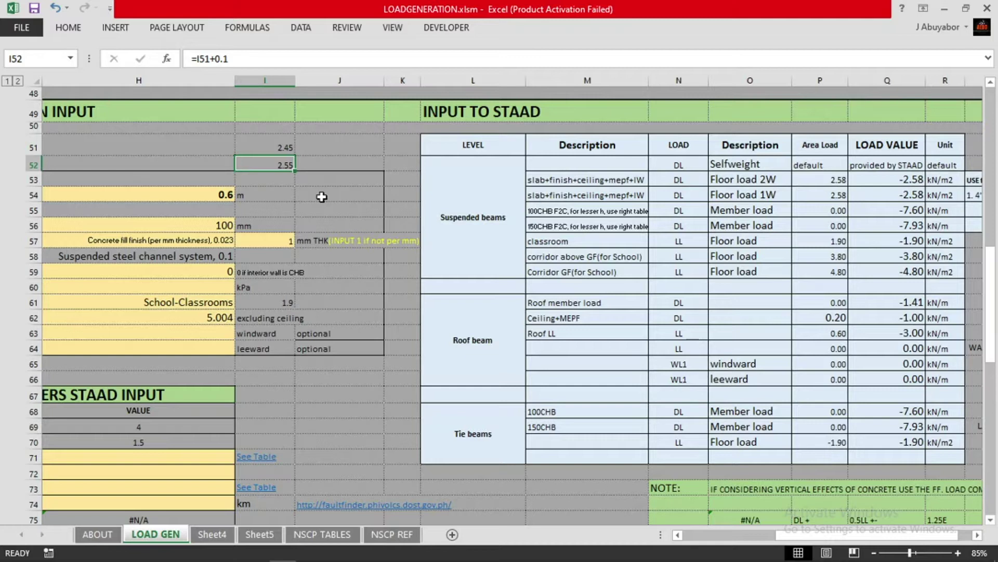
left_click(346, 222)
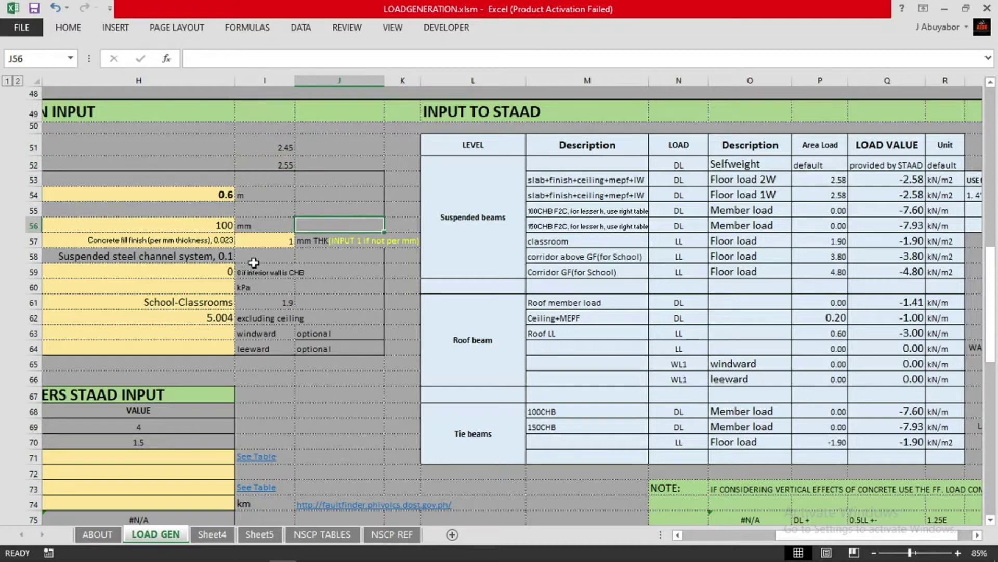
- Switch to STAAD.Pro and add a 2.55 kN/m2 Global Y floor load on member group _RB_1W to reference load R1 : DL
left_click(944, 10)
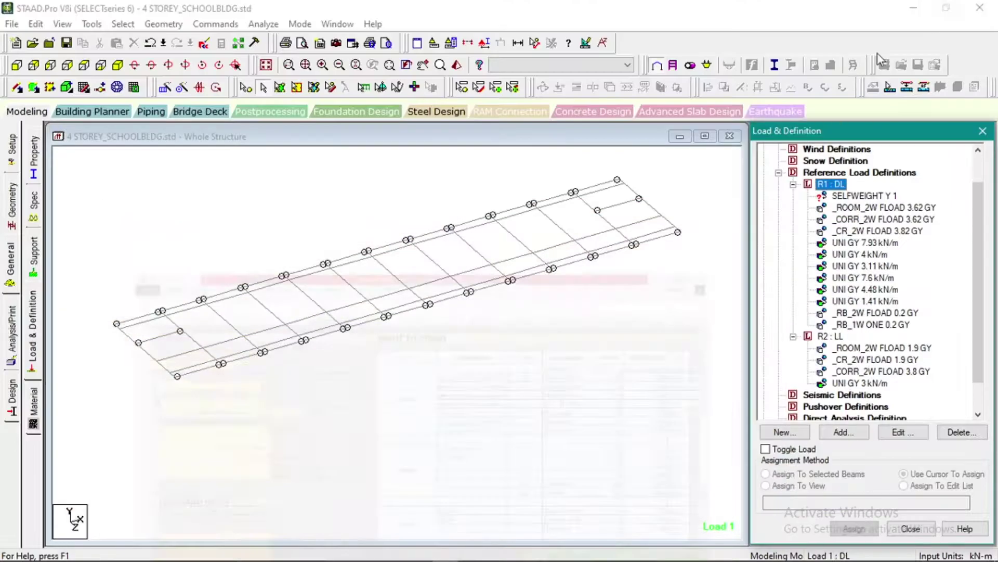
left_click(297, 551)
left_click(944, 10)
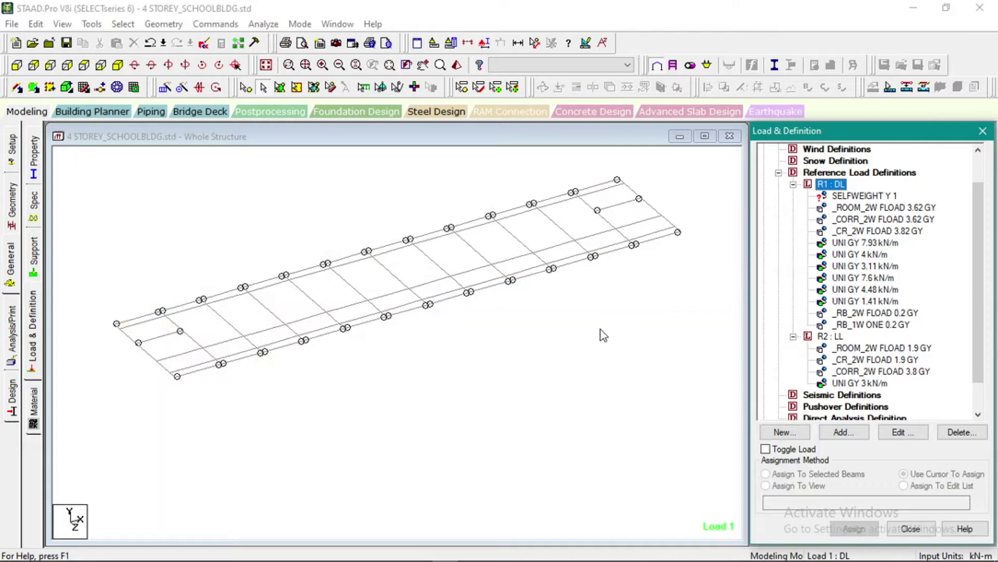
left_click(457, 334)
left_click(101, 65)
left_click(842, 432)
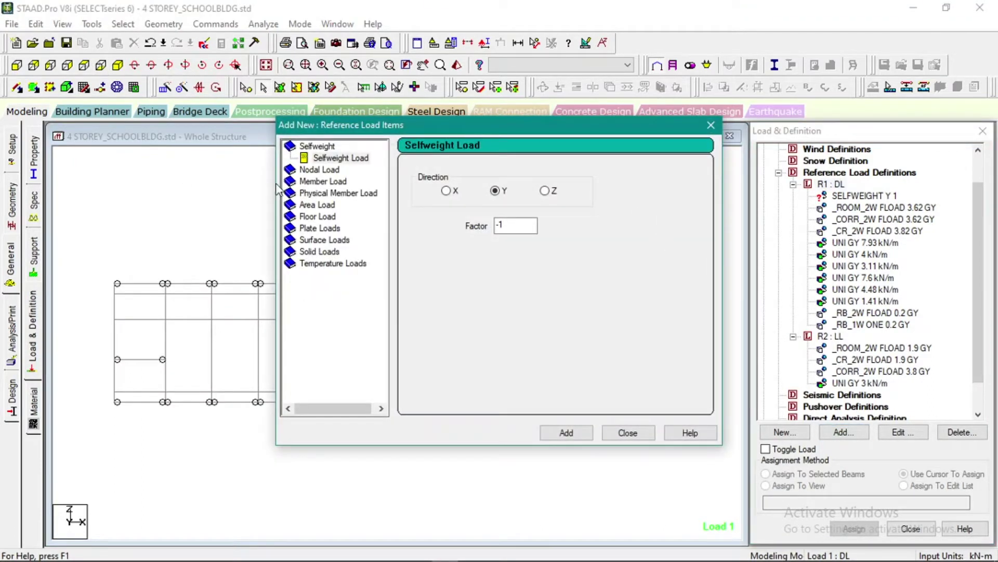
left_click(319, 215)
left_click(489, 199)
left_click(590, 219)
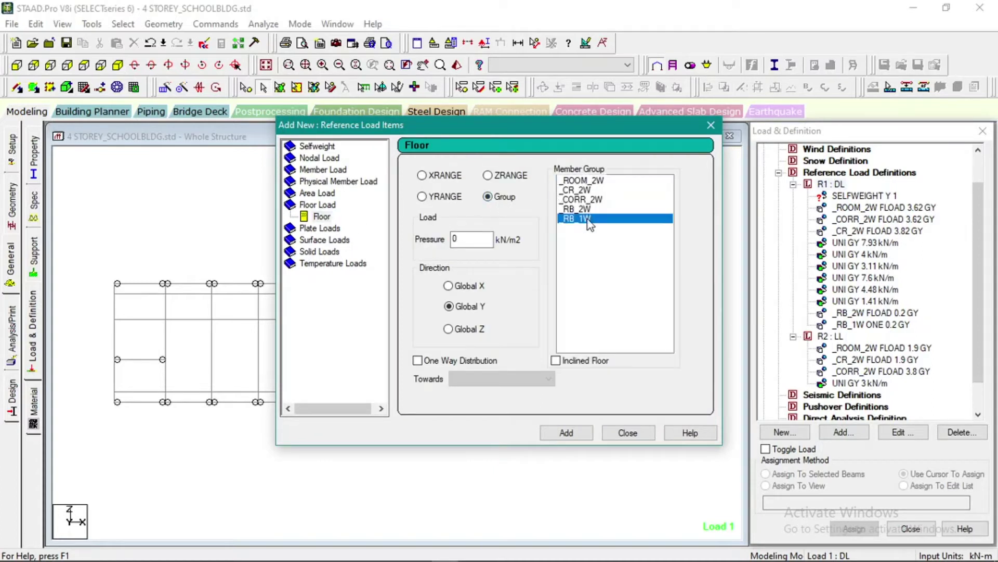
left_click(442, 197)
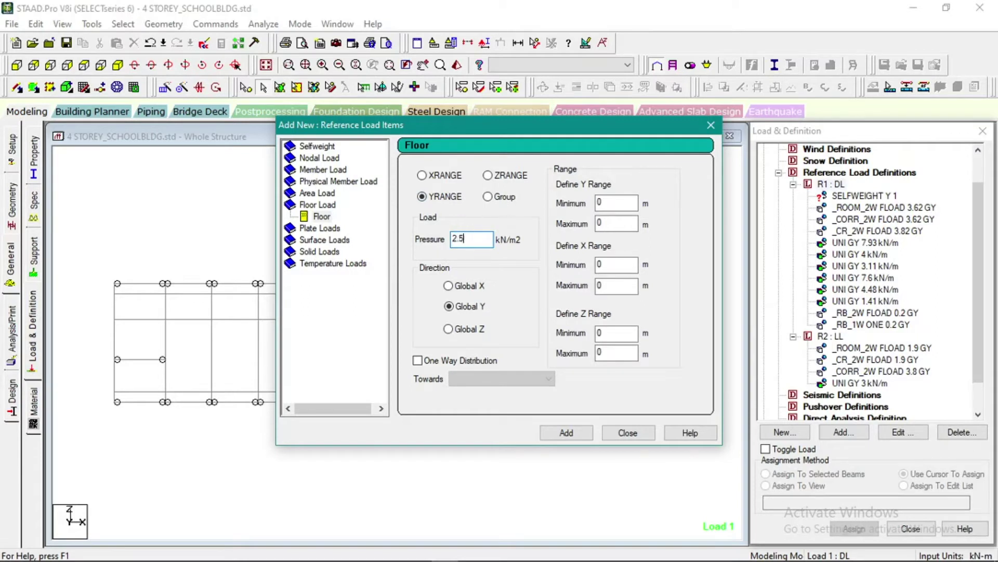
left_click(488, 198)
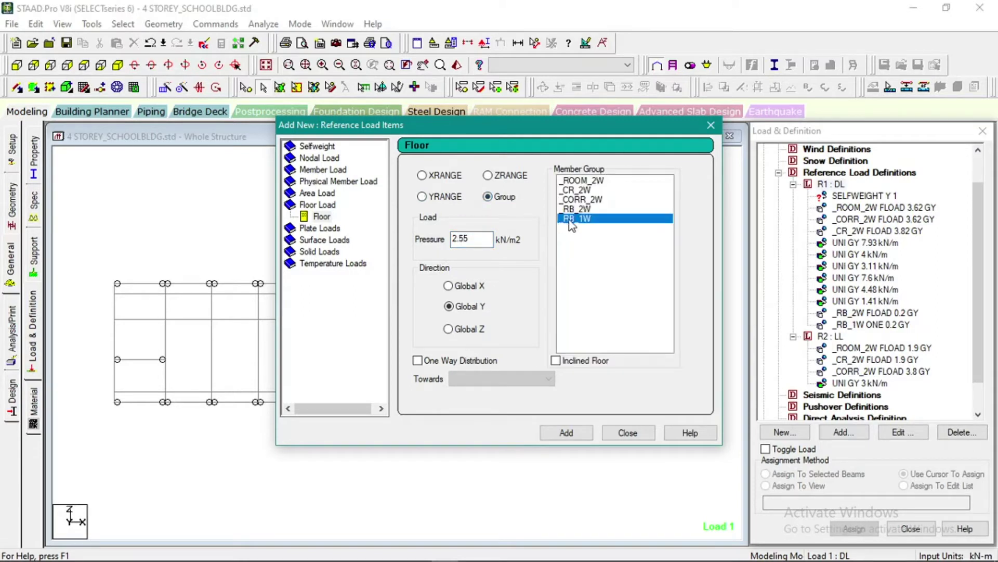
left_click(578, 434)
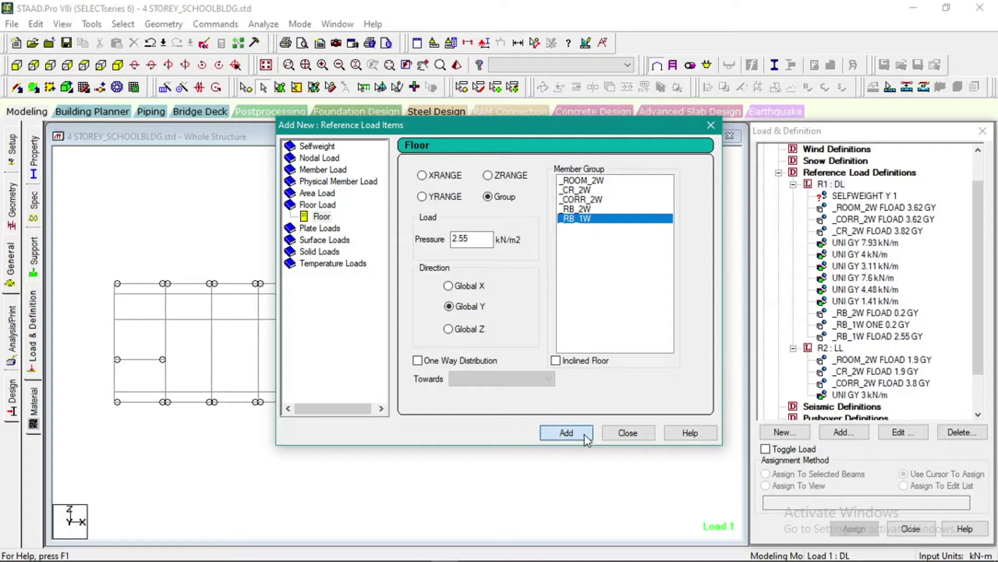
left_click(619, 435)
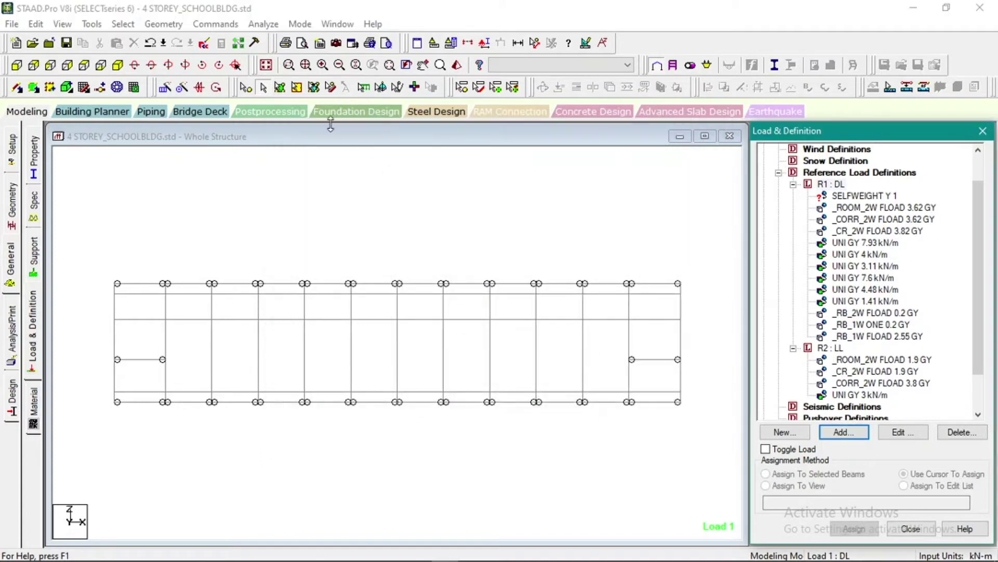
- Display the _RB_1W 2.55 floor load on the whole structure in isometric view
left_click(119, 64)
left_click(872, 337)
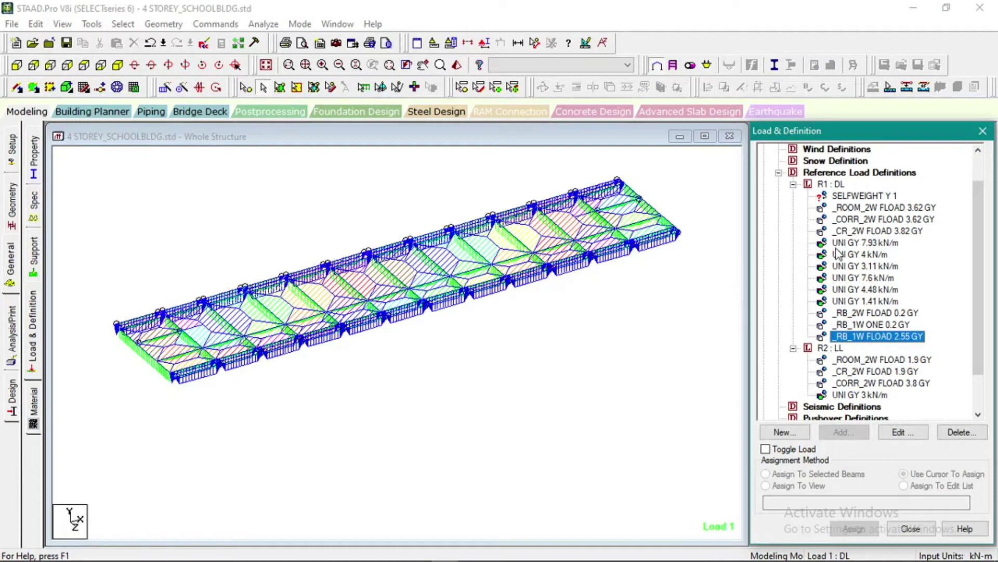
- Switch to Architectural.pdf in Acrobat Reader and look through the sheets for the roof gutter detail on page 11
mouse_move(550, 533)
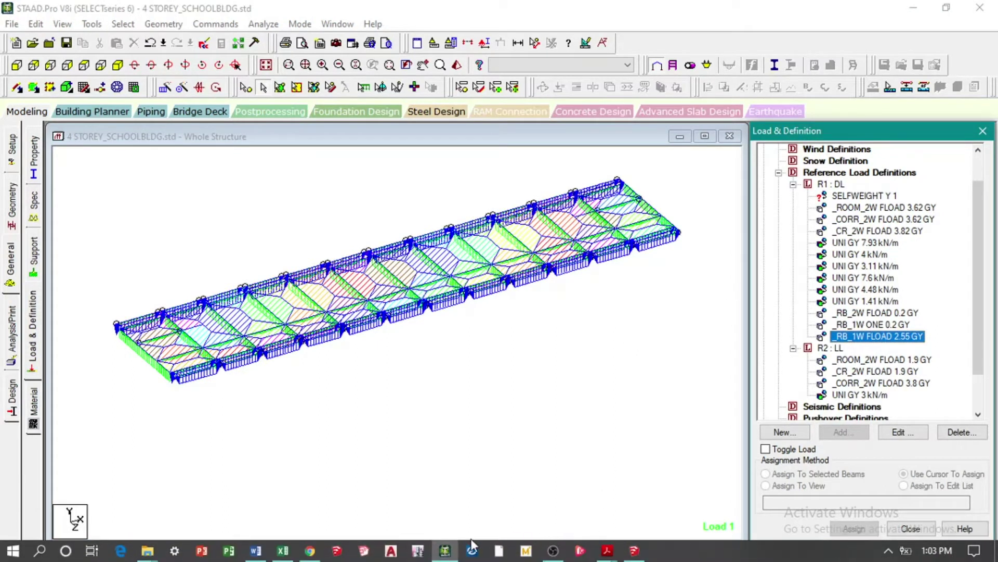
left_click(607, 550)
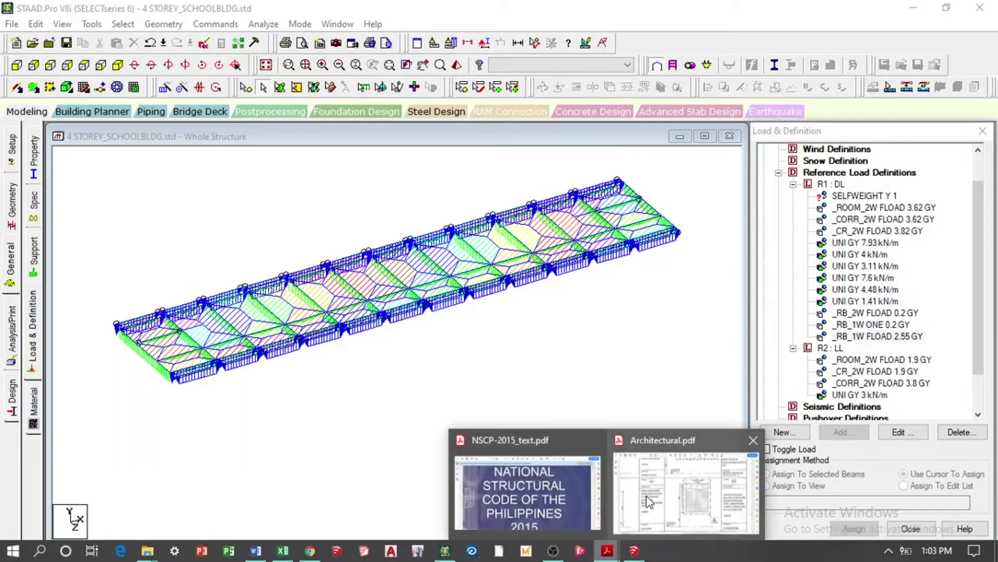
left_click(648, 502)
scroll(614, 292, "down", 4)
key("ctrl+0")
scroll(614, 275, "up", 3)
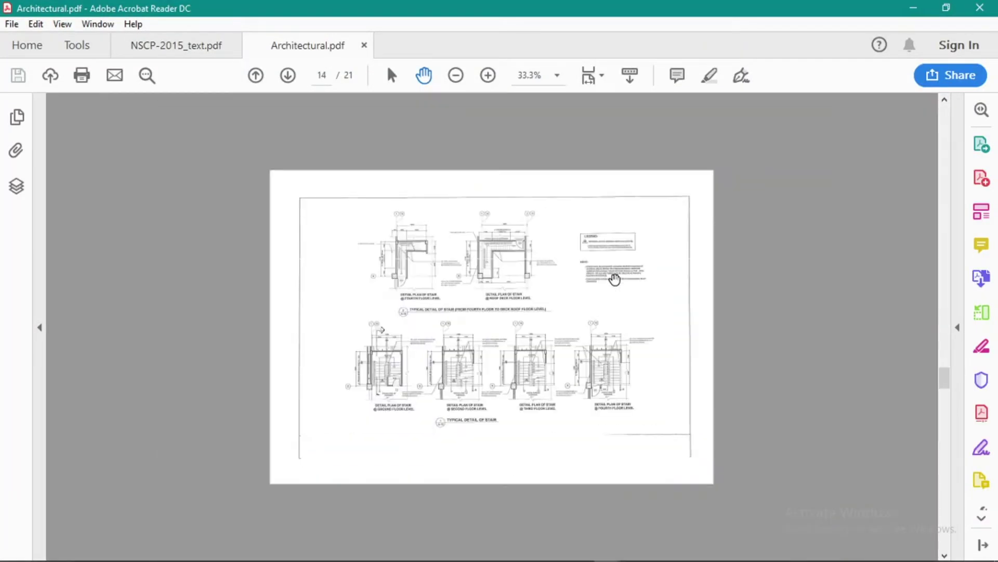
scroll(615, 280, "down", 1)
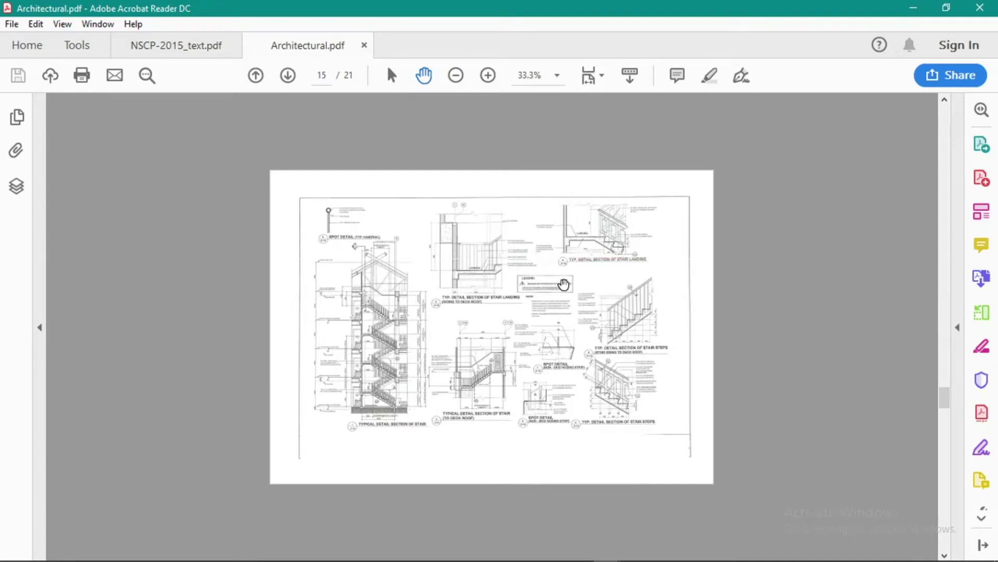
scroll(564, 284, "down", 3)
scroll(563, 284, "down", 1)
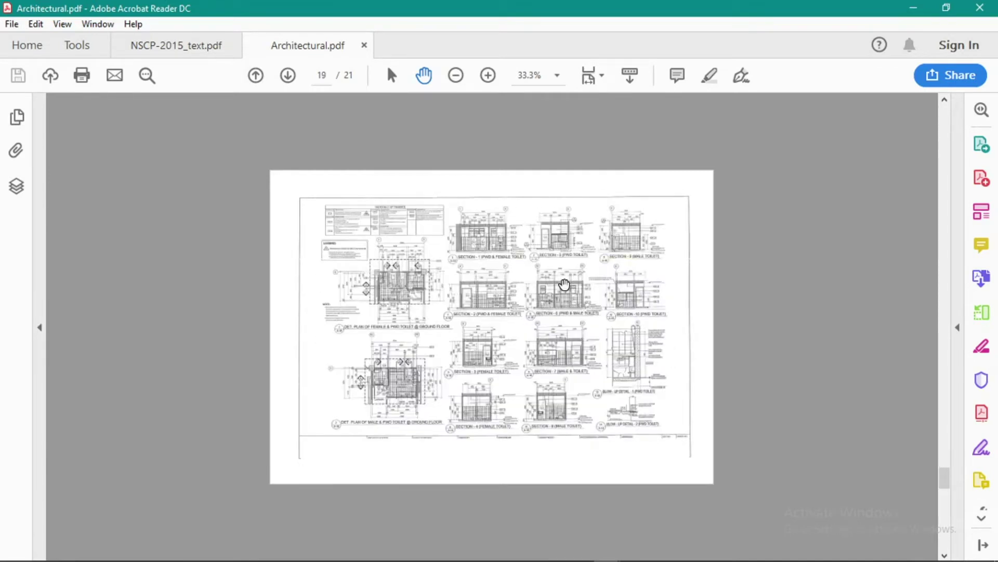
scroll(564, 284, "down", 2)
scroll(564, 284, "up", 6)
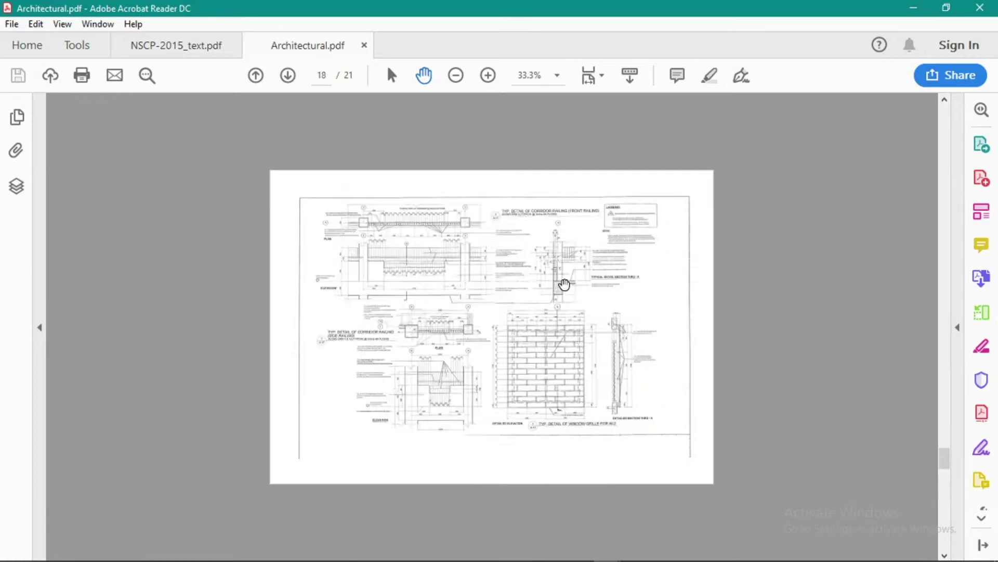
scroll(564, 284, "up", 2)
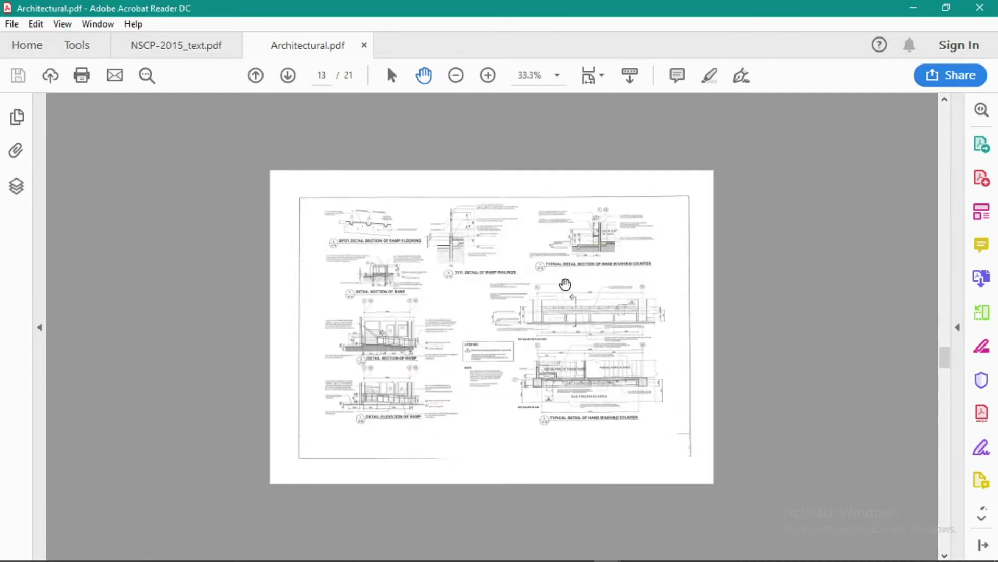
scroll(565, 284, "up", 2)
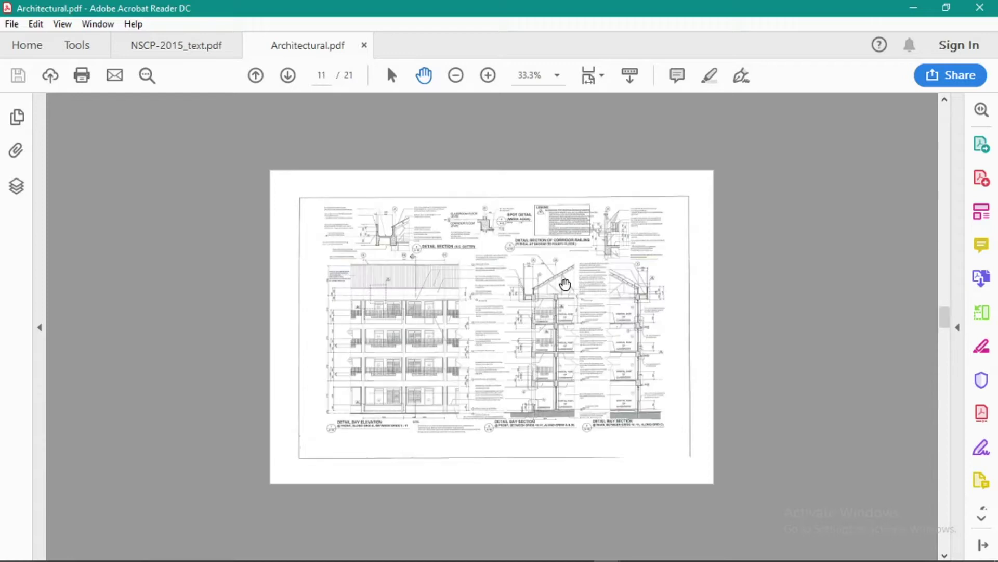
- Examine the parapet dimensions in the R.C. gutter detail section on page 11
scroll(370, 219, "up", 4)
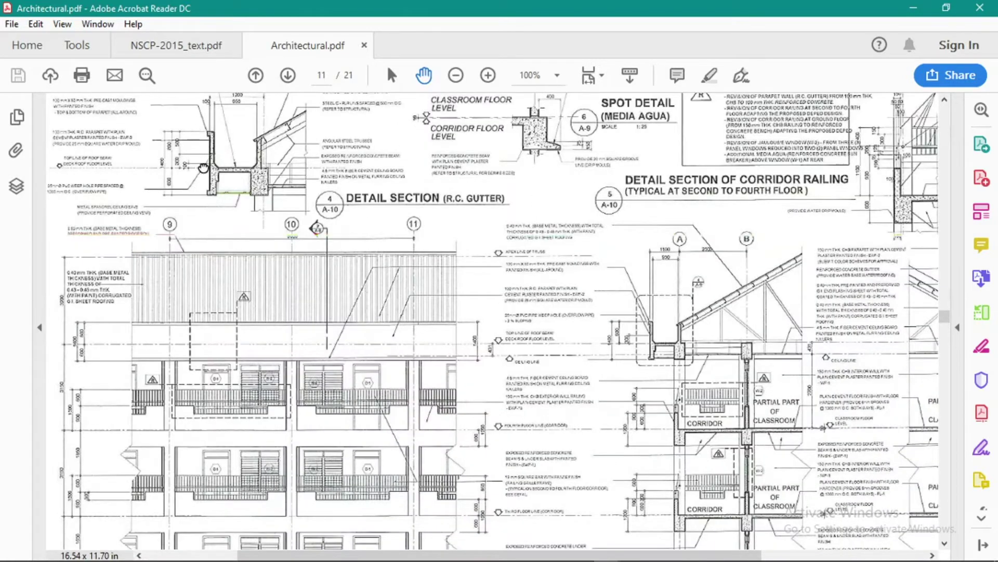
scroll(203, 167, "up", 4)
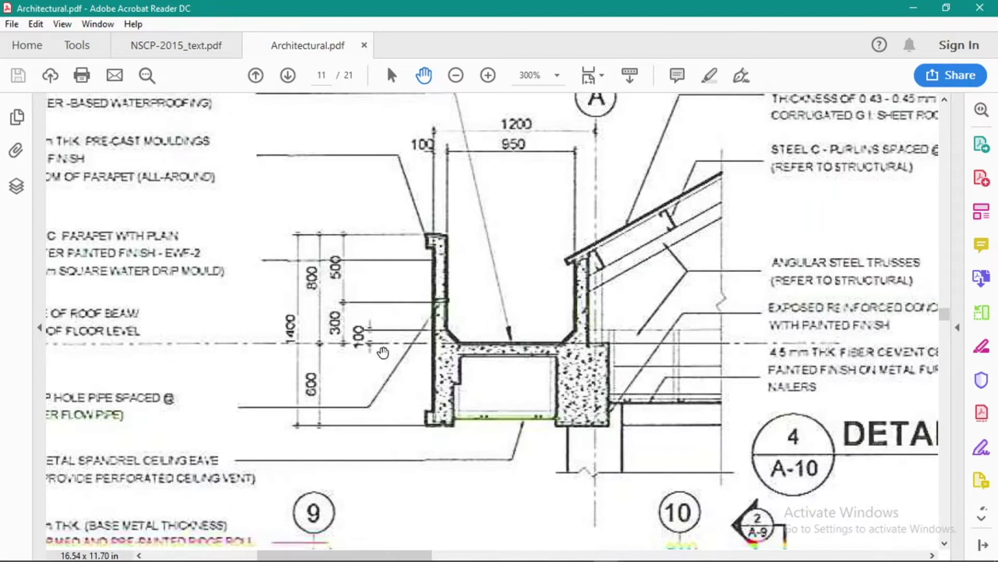
scroll(489, 372, "up", 2)
scroll(443, 327, "down", 2)
scroll(431, 312, "up", 1)
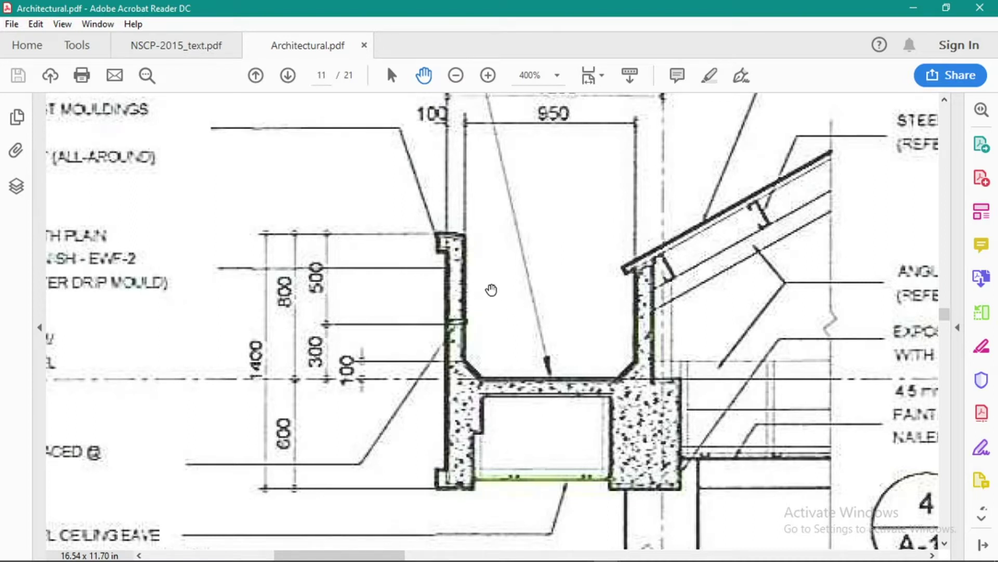
- Switch to LOADGENERATION.xlsm in Excel and check the row 55 unit weight, height and line load for CHB walls of reduced height
left_click(914, 8)
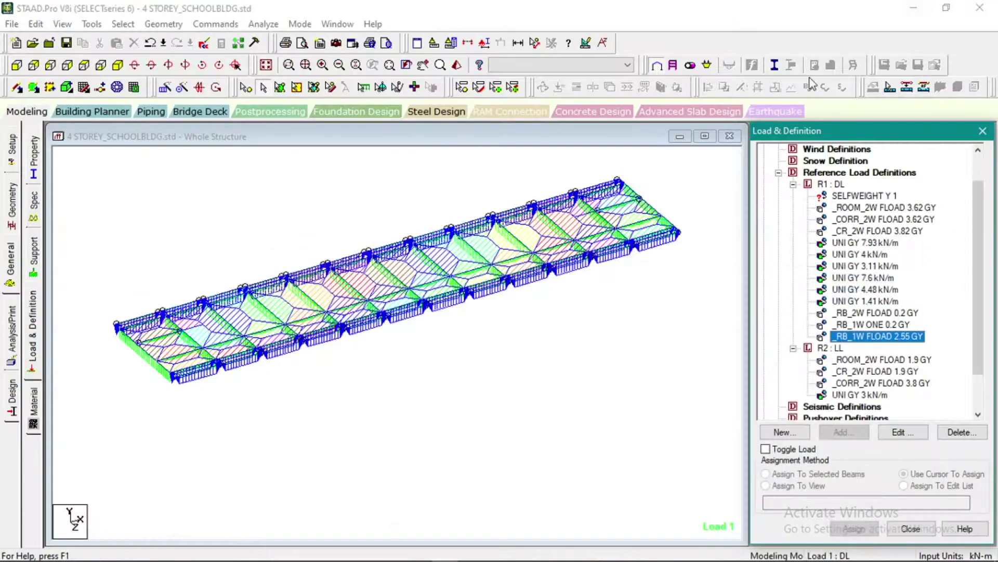
left_click(282, 550)
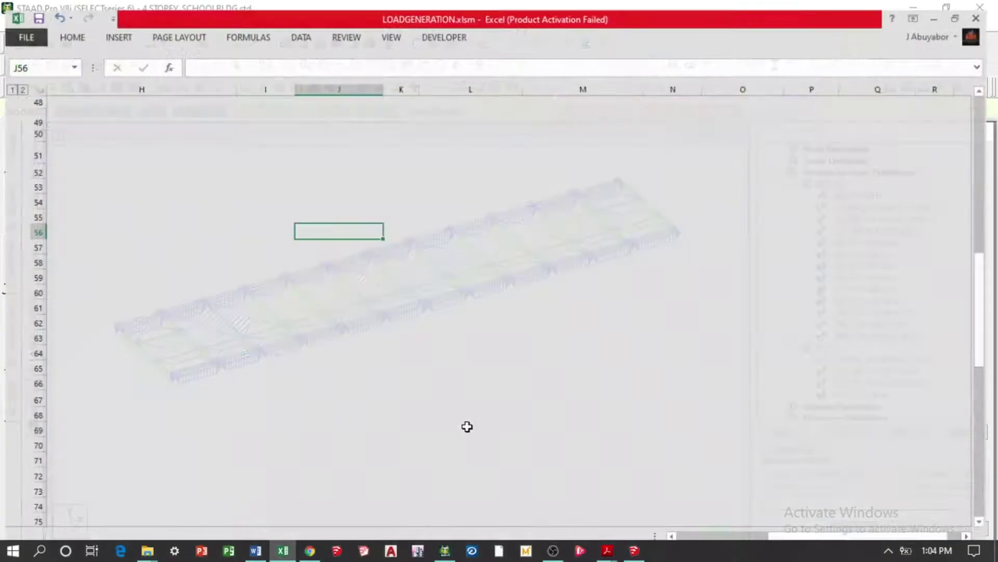
left_click(747, 286)
scroll(802, 285, "right", 2)
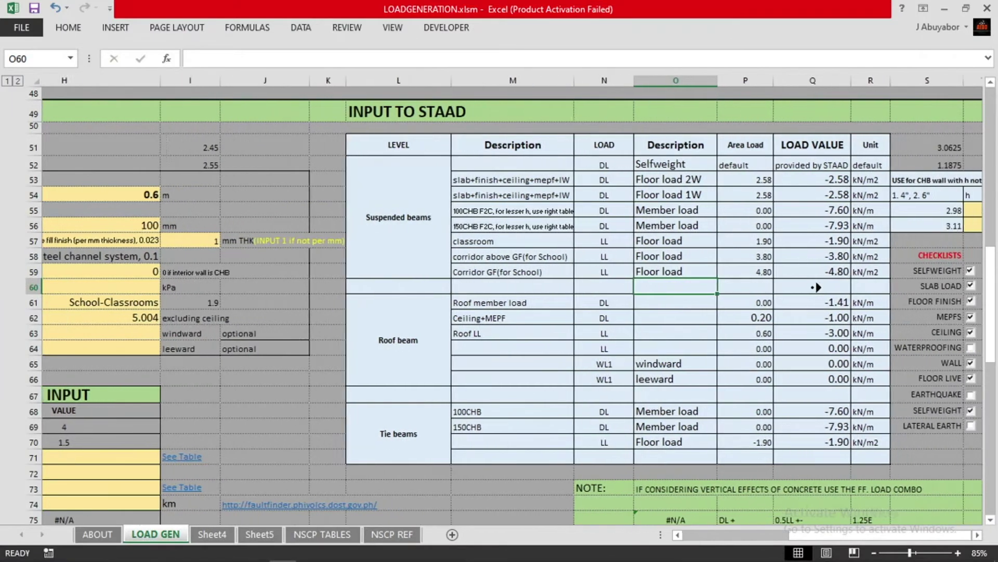
scroll(814, 287, "right", 3)
left_click(782, 277)
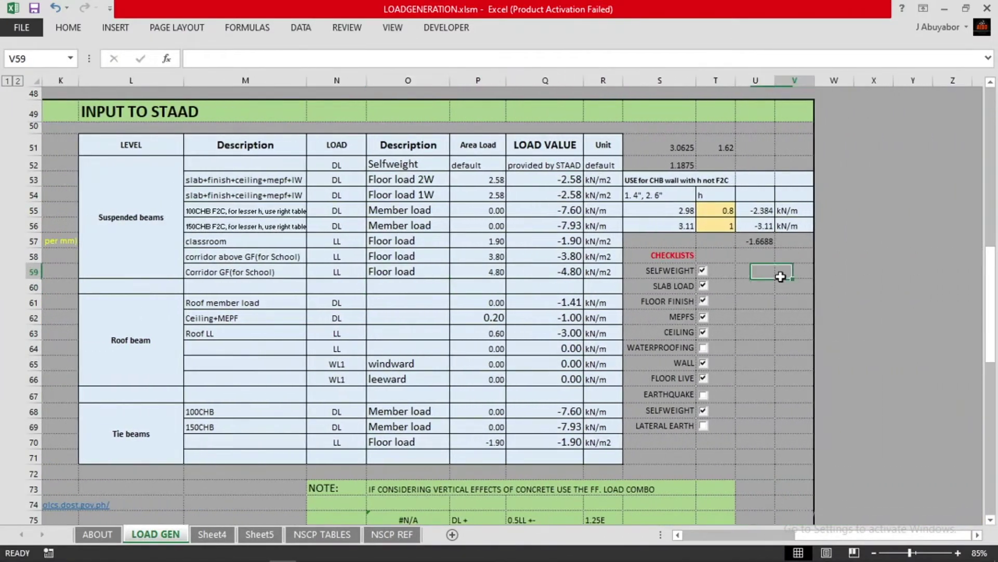
left_click(720, 210)
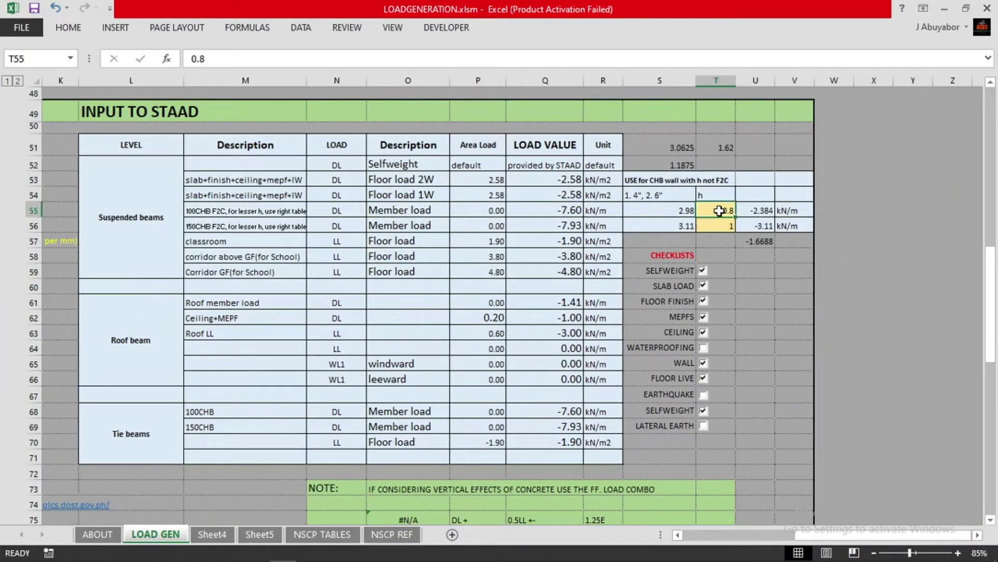
left_click(677, 210)
left_click(713, 210)
left_click(755, 212)
left_click(781, 267)
left_click(761, 210)
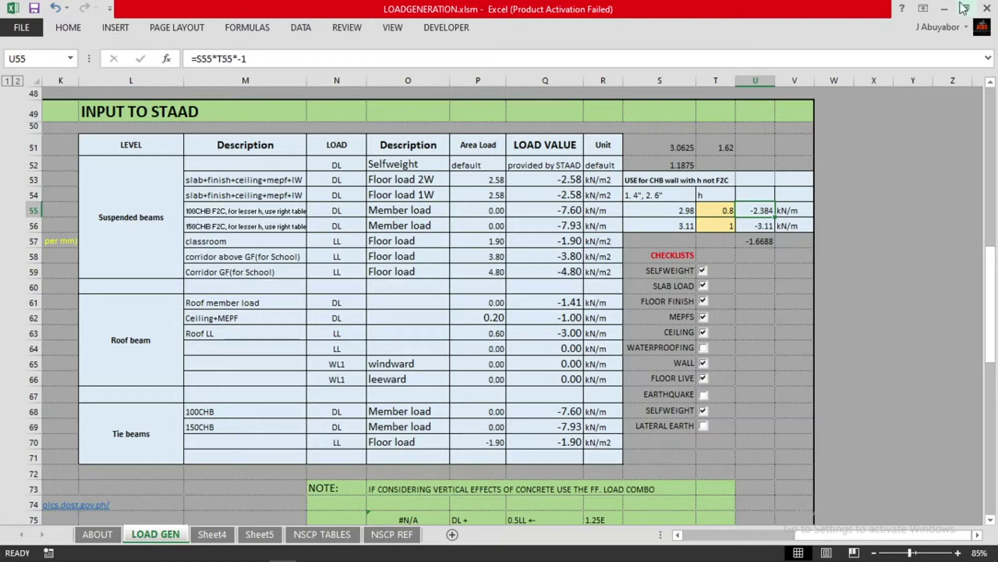
- Switch to STAAD.Pro, add a 2.38 kN/m GY uniform member force to reference load R1 : DL, and save the modified structure
left_click(945, 9)
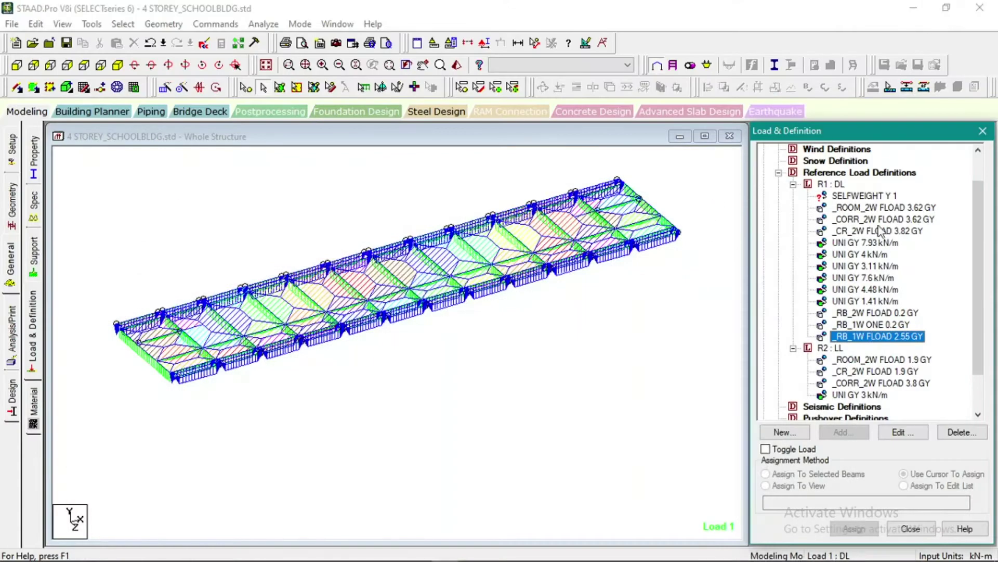
left_click(832, 184)
left_click(844, 432)
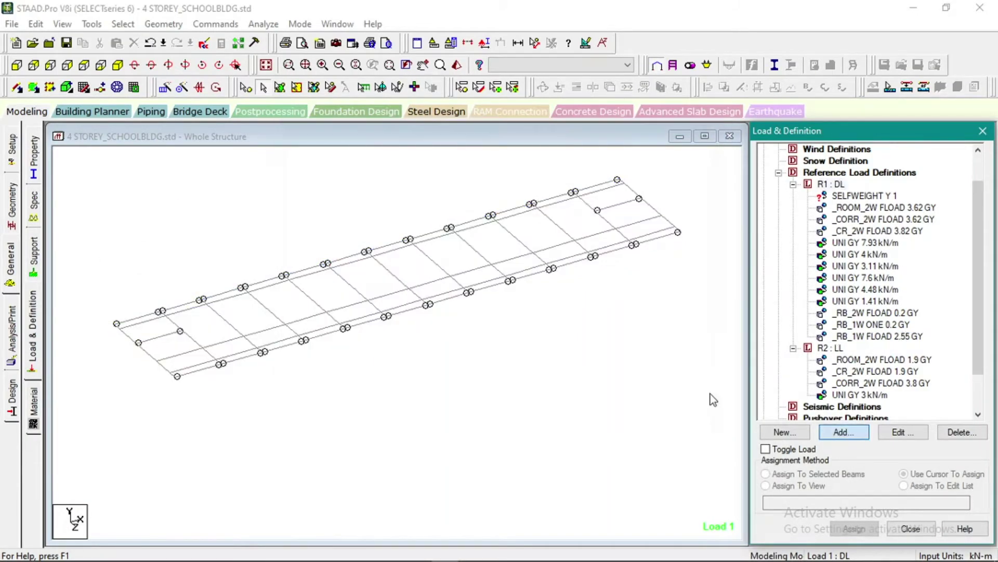
left_click(333, 186)
left_click(533, 207)
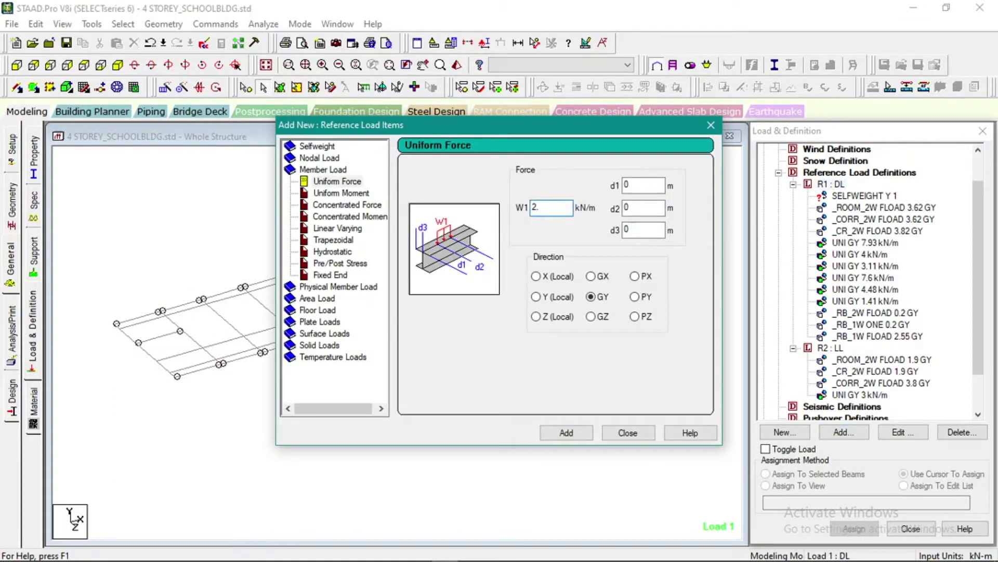
left_click(575, 433)
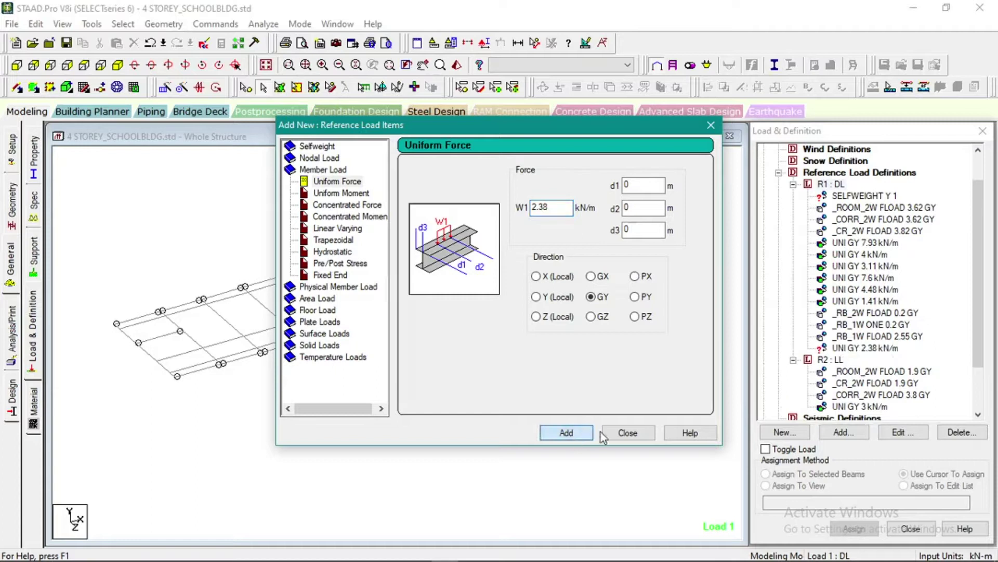
left_click(869, 371)
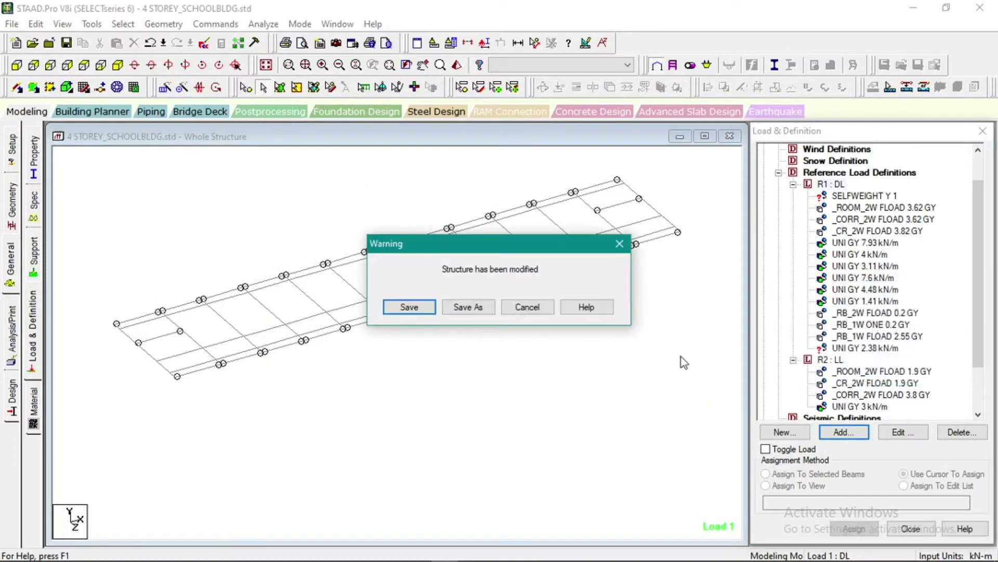
left_click(403, 306)
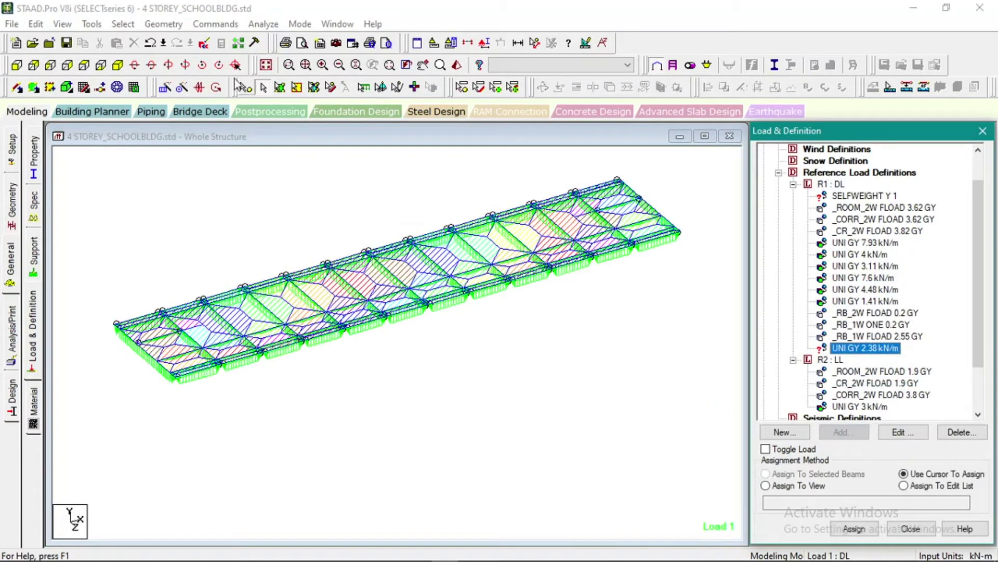
- In plan view, select the outer, inner and end beams enclosing the gutter strips along both long sides of the roof
left_click(100, 65)
left_click_drag(81, 239, 704, 285)
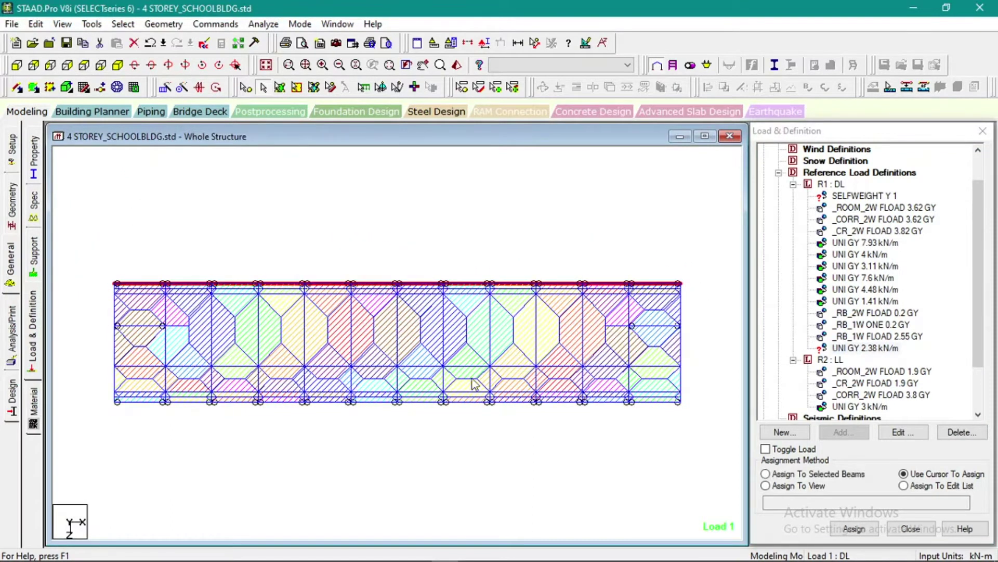
left_click_drag(98, 420, 711, 400)
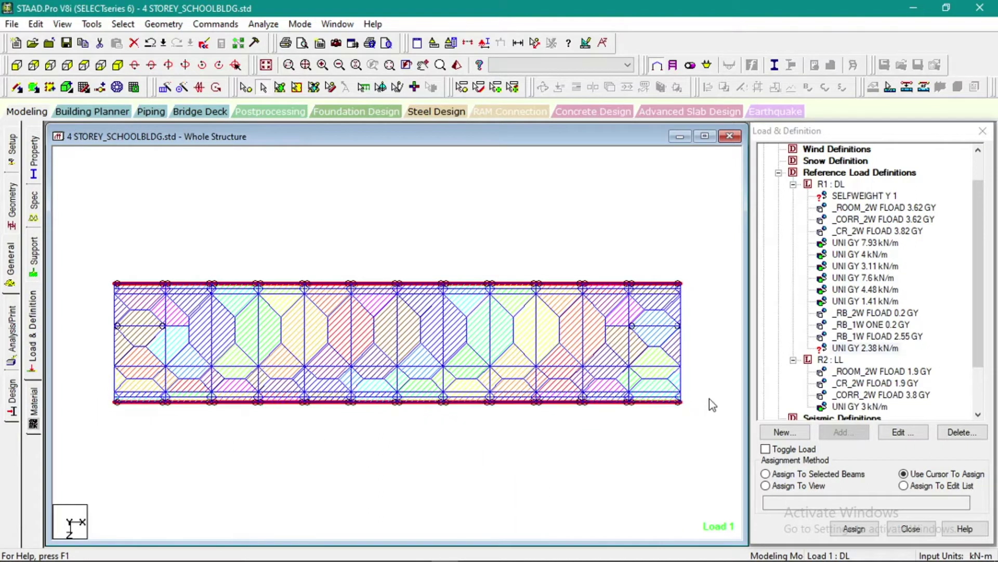
left_click_drag(90, 266, 697, 291)
left_click_drag(89, 266, 127, 295)
left_click_drag(670, 259, 695, 294)
left_click_drag(87, 291, 705, 303)
left_click_drag(100, 386, 709, 396)
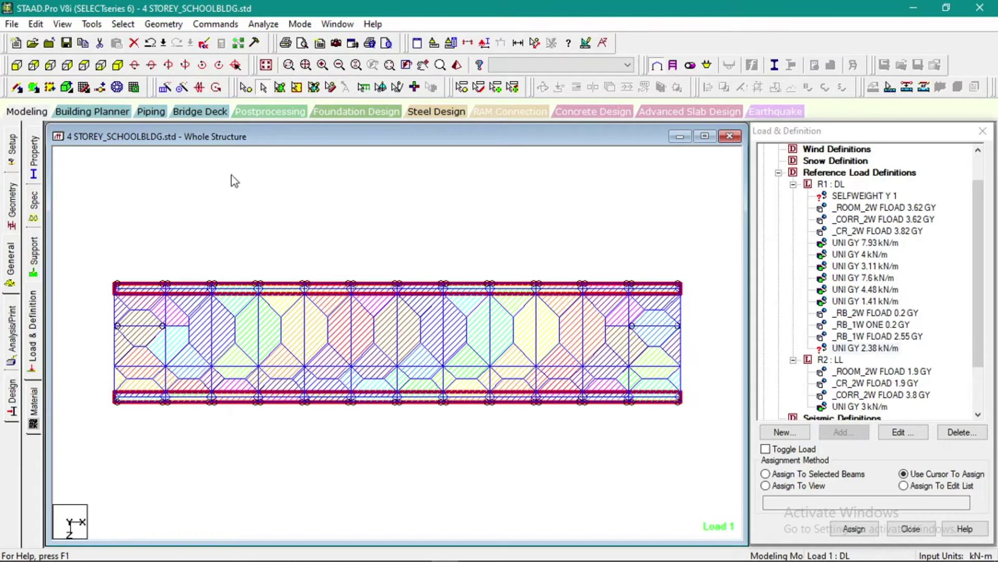
- Assign the UNI GY 2.38 kN/m load to the selected gutter beams and display it in isometric view
left_click(118, 65)
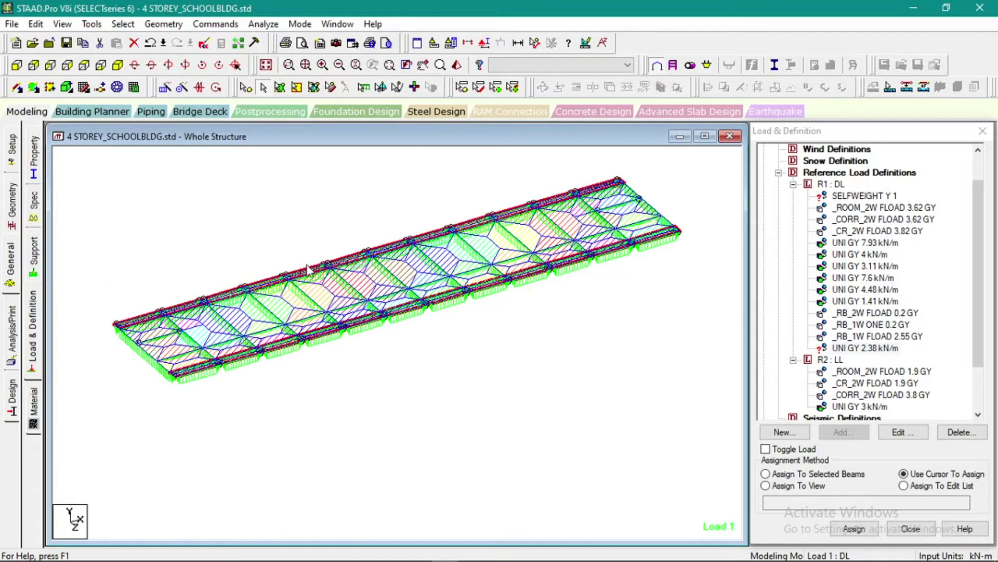
left_click(886, 348)
left_click(827, 474)
left_click(854, 528)
left_click(884, 376)
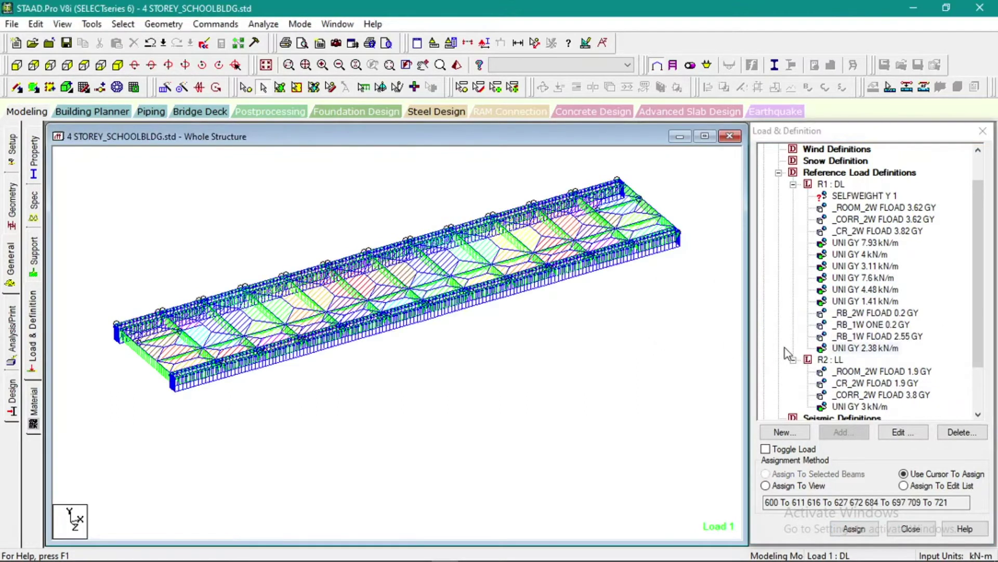
left_click(863, 348)
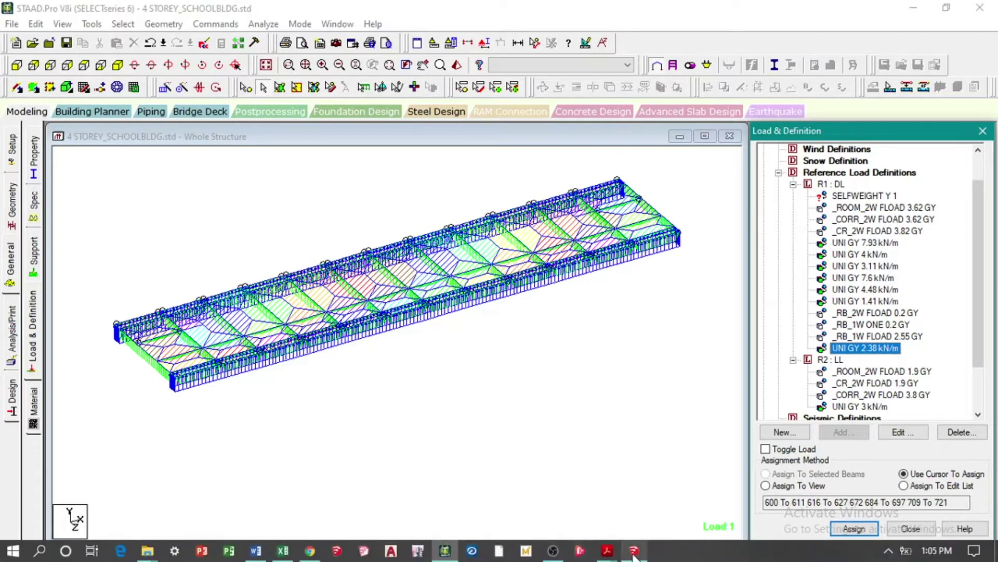
- Switch to SCHOOL.skp in SketchUp and examine the end gable wall, roof gutters and water tank area from several angles
left_click(633, 550)
left_click_drag(468, 322, 364, 322)
scroll(361, 322, "up", 3)
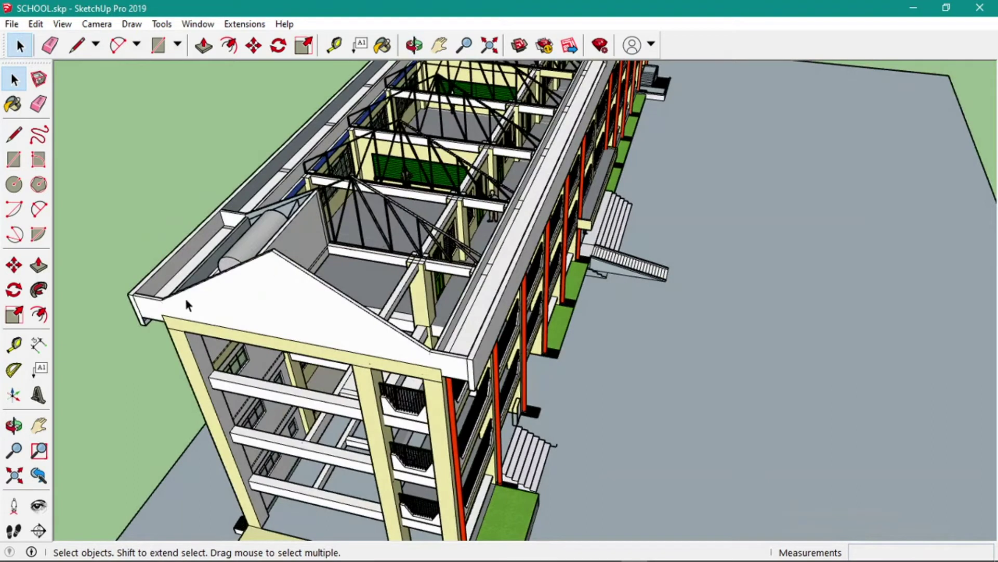
left_click_drag(261, 332, 681, 335)
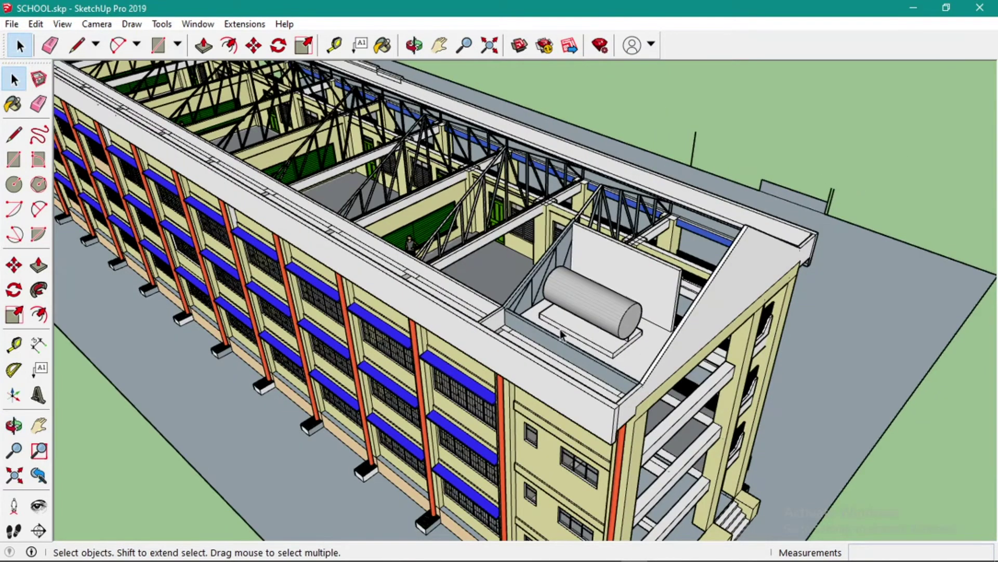
left_click_drag(625, 318, 379, 257)
left_click_drag(338, 243, 343, 260)
key("space")
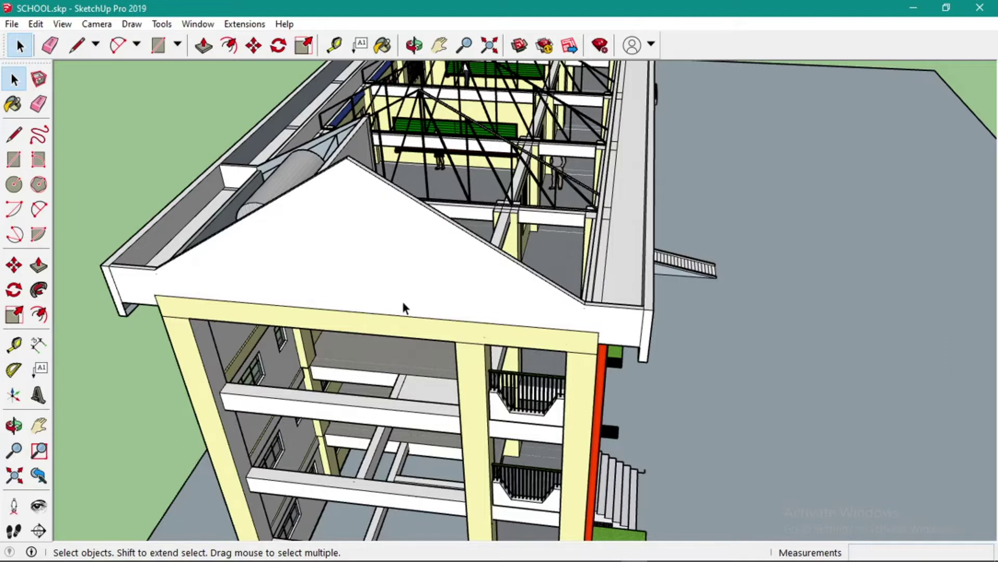
left_click_drag(352, 288, 408, 264)
scroll(379, 283, "down", 2)
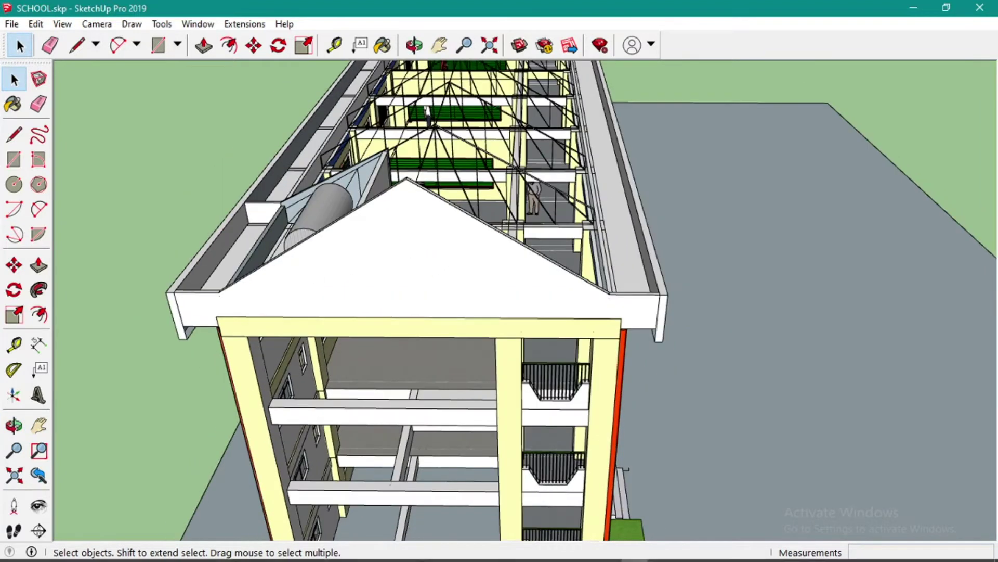
- Switch to Excel and calculate the total triangular gable wall weight in cell W56 with =S56*0.5*9.5*3.15
left_click(283, 551)
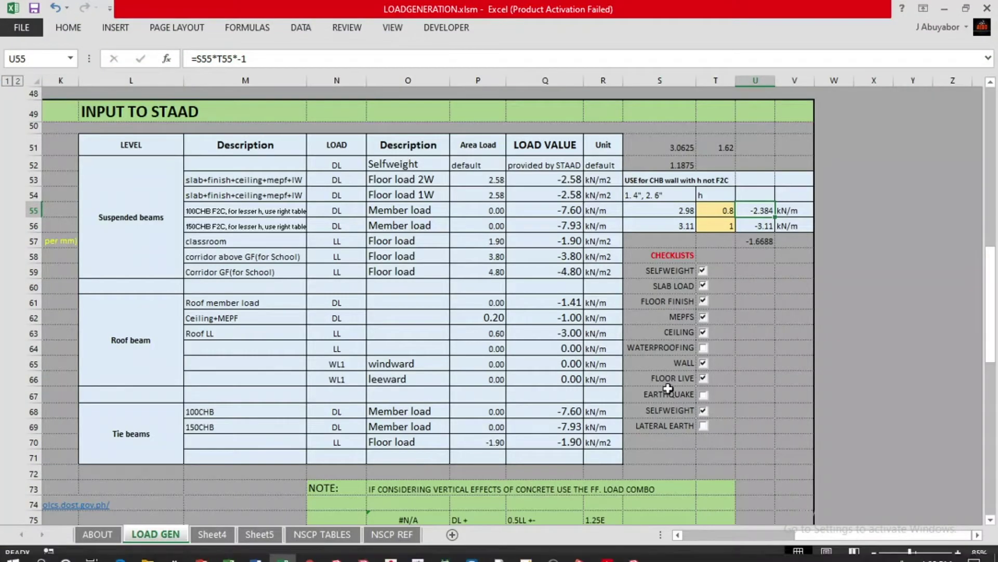
left_click(855, 226)
left_click(851, 227)
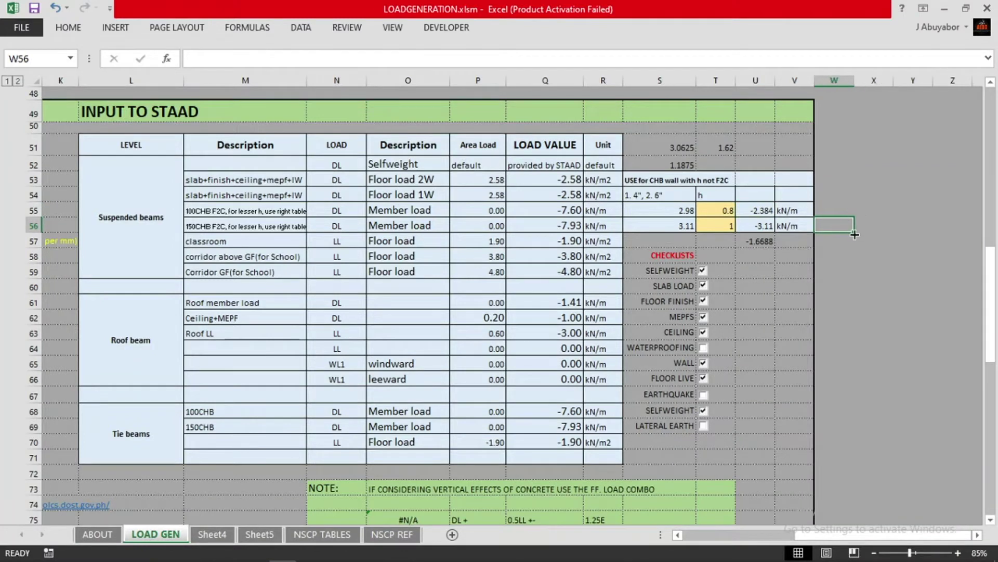
key("Left")
key("Left")
key("Left")
key("Left")
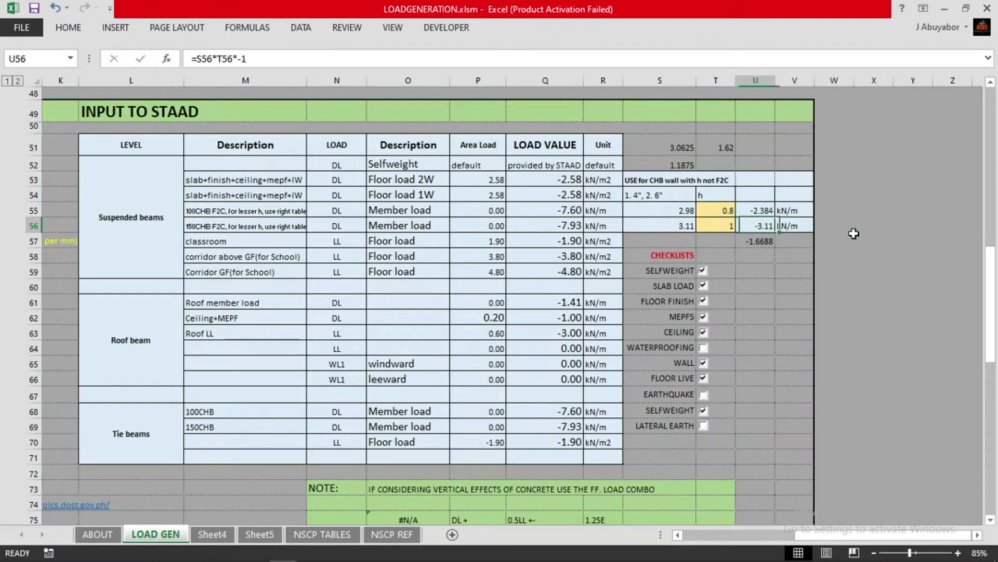
key("Right")
key("Right")
key("Right")
key("Right")
type("=")
key("Left")
key("Left")
key("Left")
key("Left")
type("*")
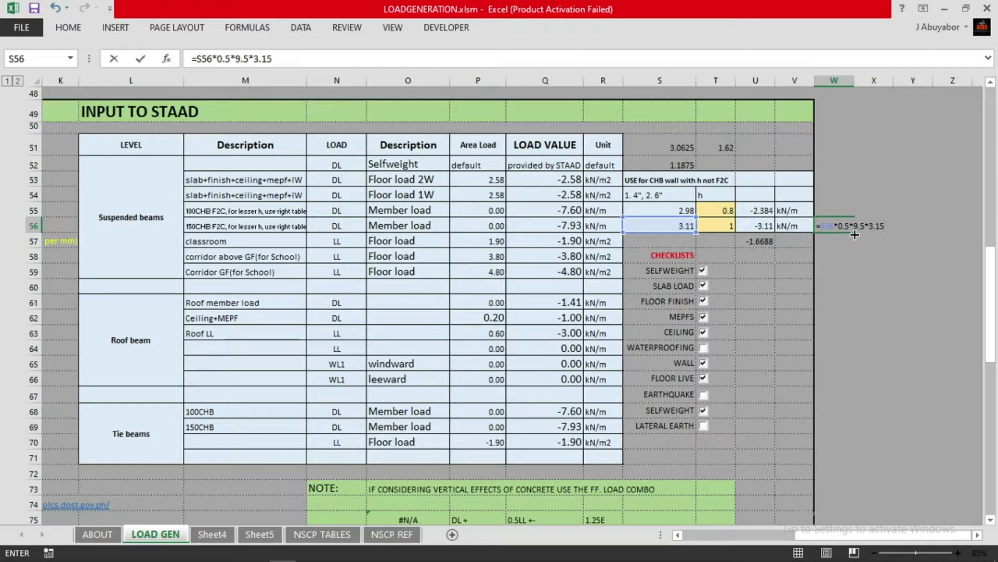
key("Return")
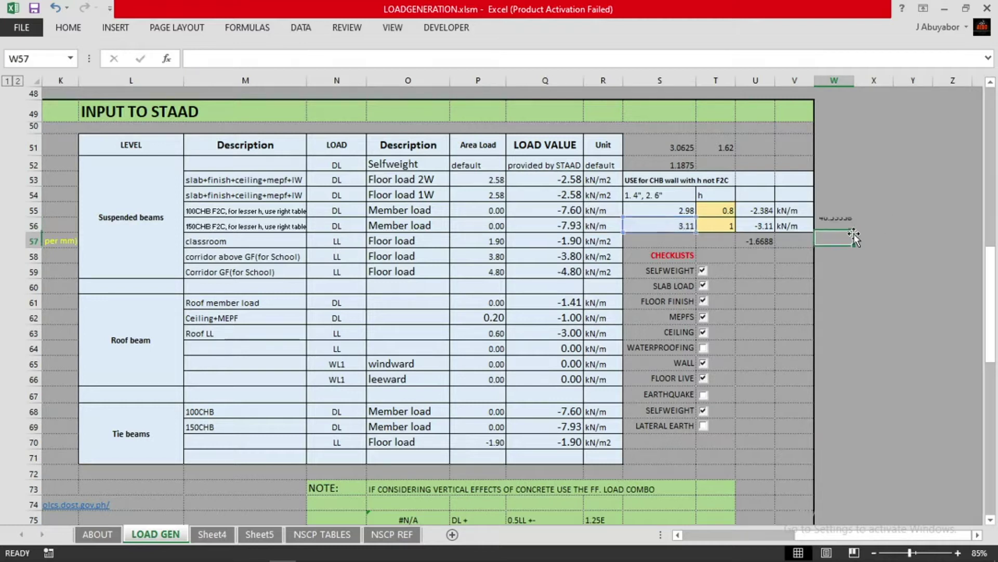
- Convert the gable wall weight to a load per metre in cell X56 with =W56/9.5
left_click(856, 231)
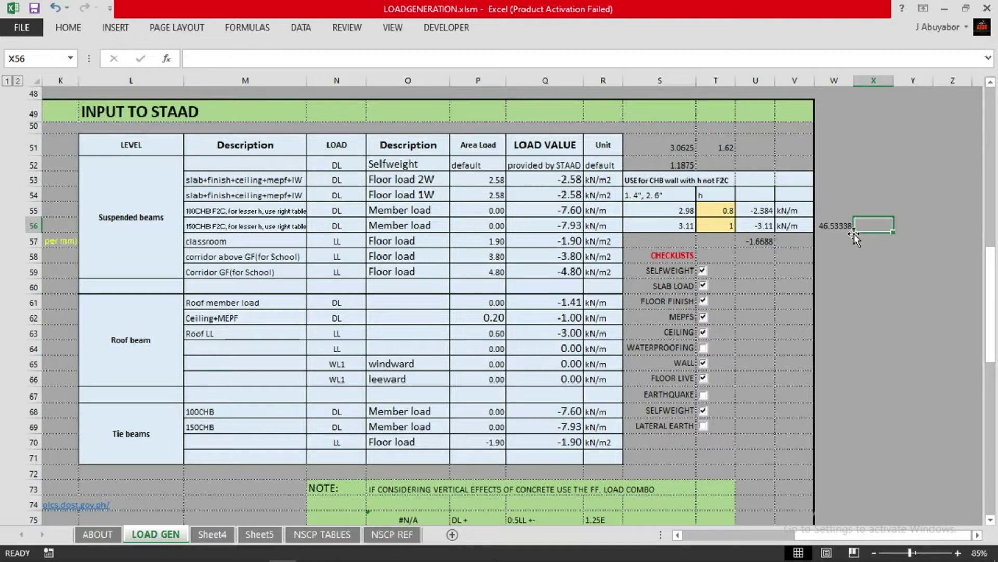
type("=")
key("Left")
type("/9.5")
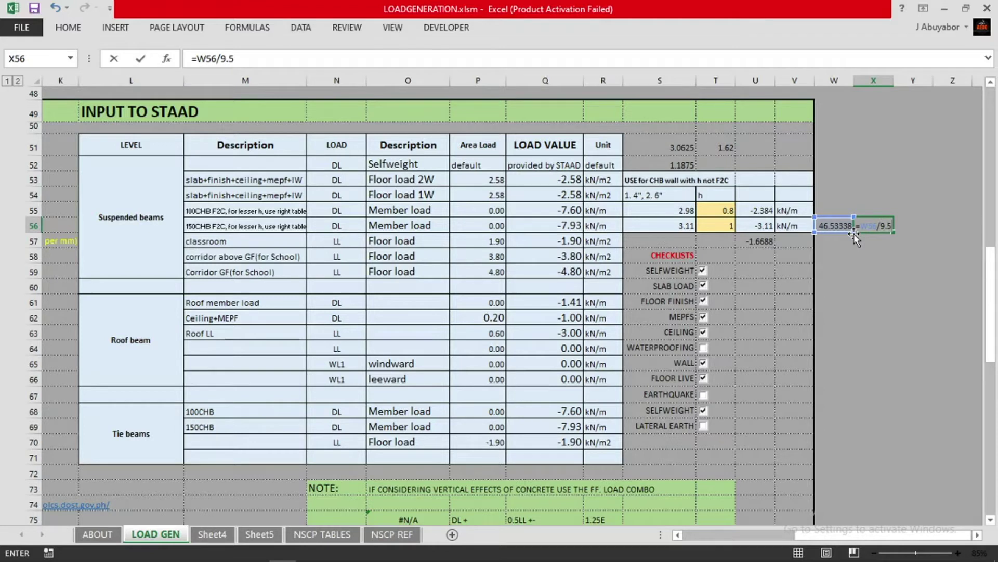
key("Return")
key("Up")
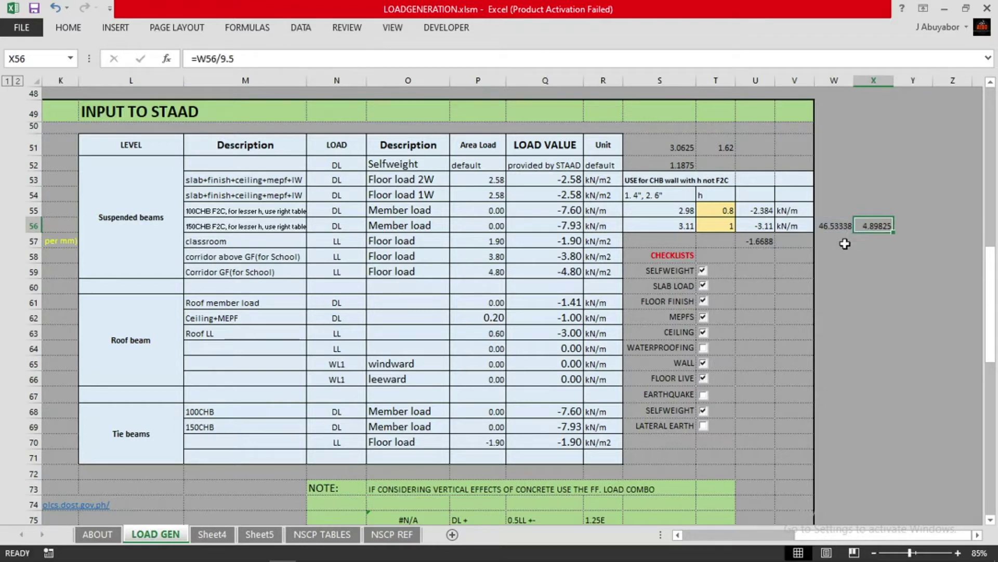
- Switch to STAAD.Pro and add a uniform GY member load of 4.9 kN/m to the R1 : DL reference load
left_click(948, 6)
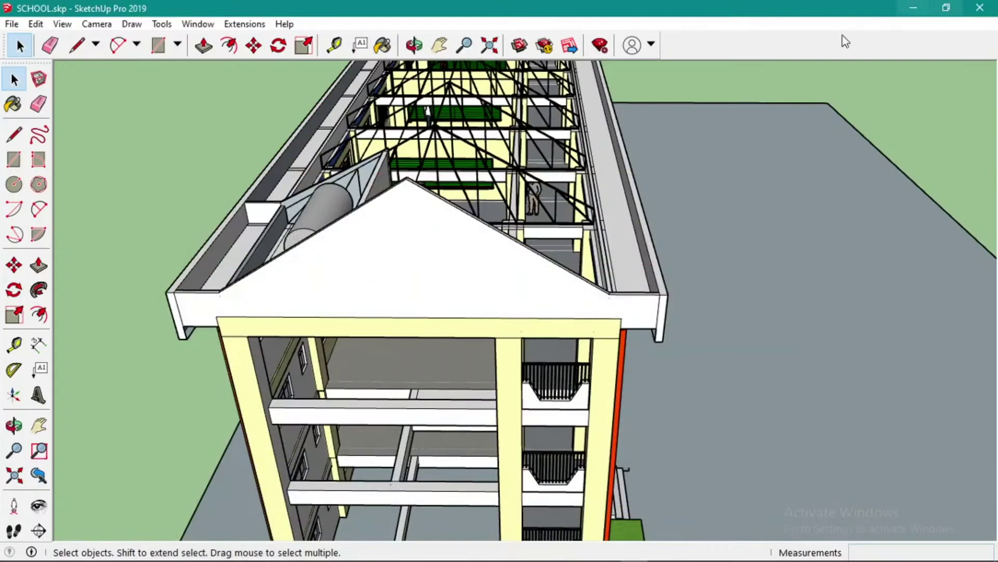
mouse_move(249, 556)
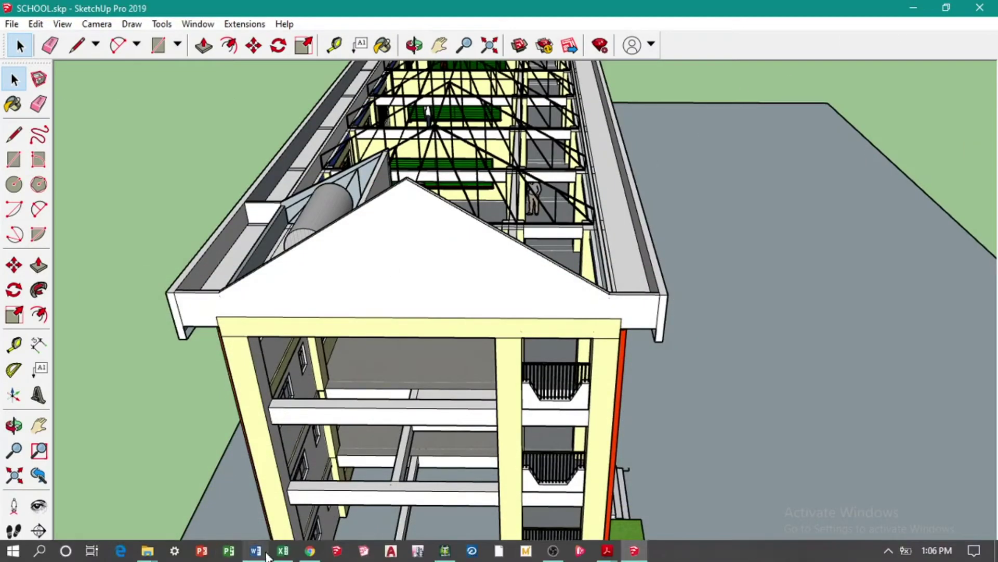
left_click(443, 551)
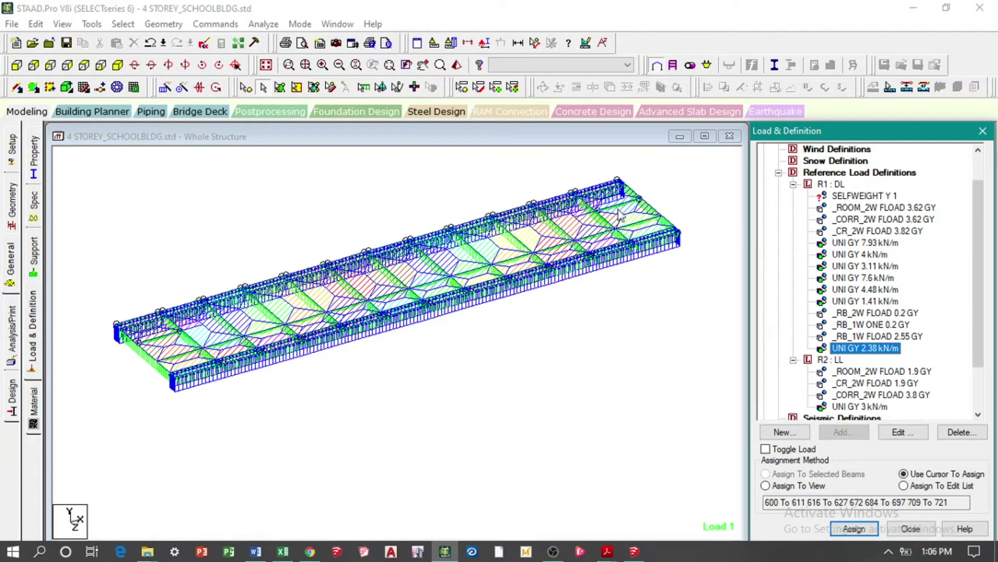
left_click(837, 186)
left_click(844, 432)
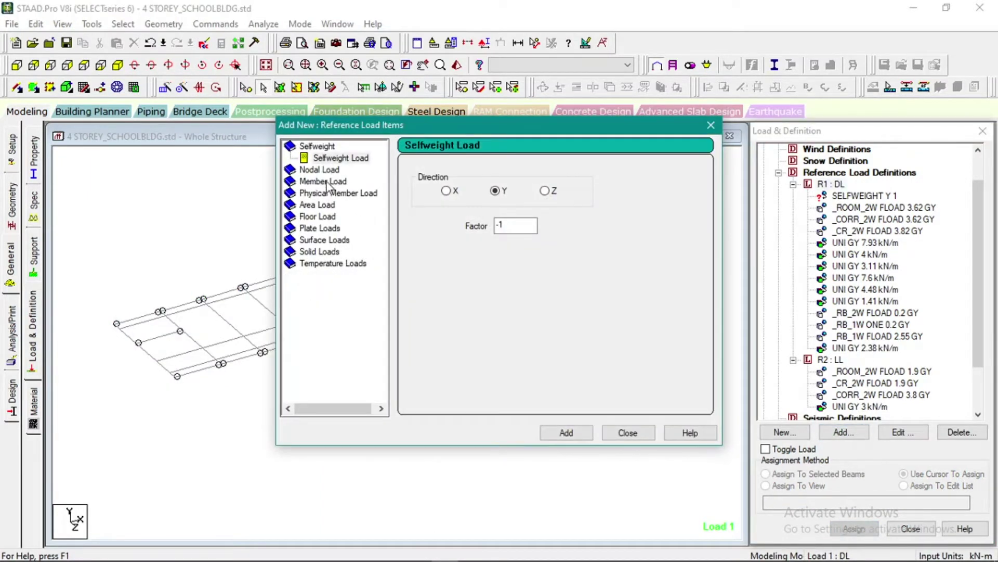
left_click(328, 182)
double_click(536, 207)
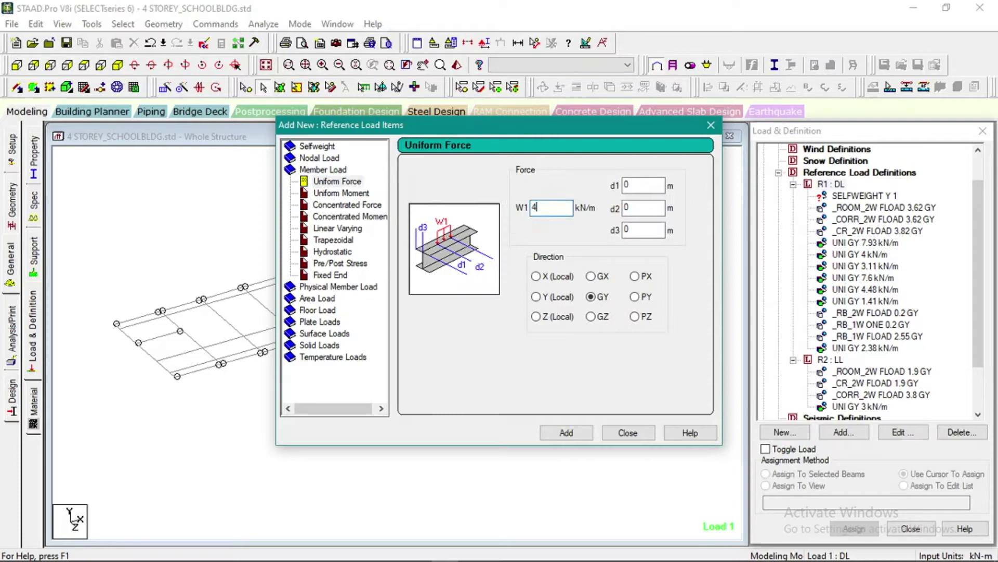
left_click(567, 433)
left_click(616, 432)
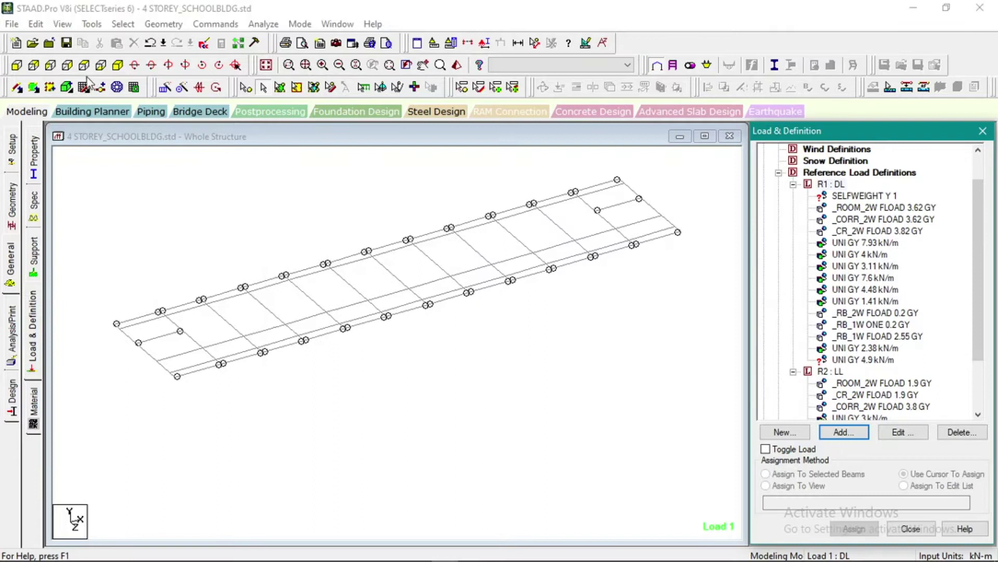
- Assign the UNI GY 4.9 kN/m load to the roof beams along both short ends of the building and display it in isometric view
left_click(90, 175)
left_click(85, 66)
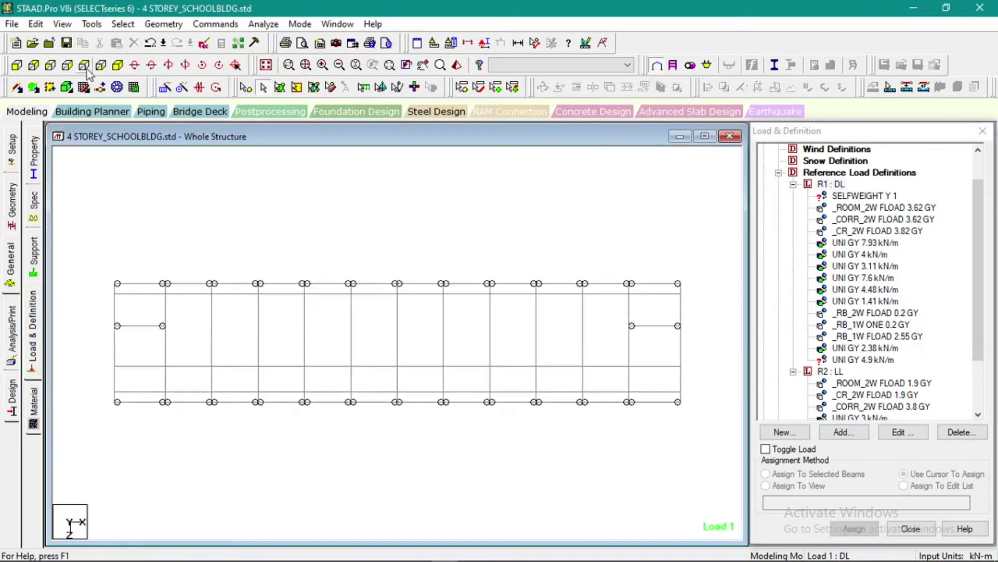
left_click_drag(80, 298, 115, 385)
left_click_drag(691, 303, 676, 385)
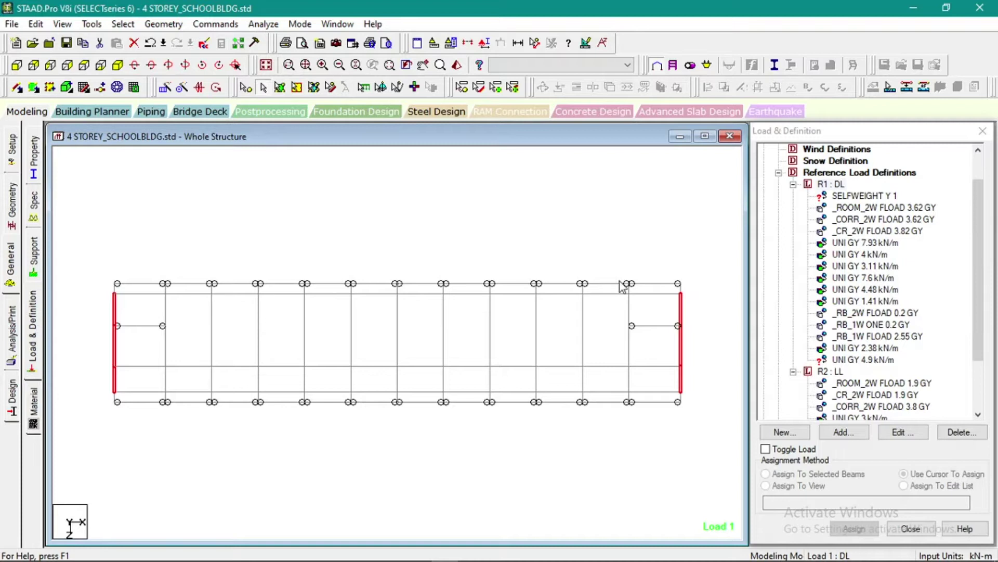
left_click(863, 360)
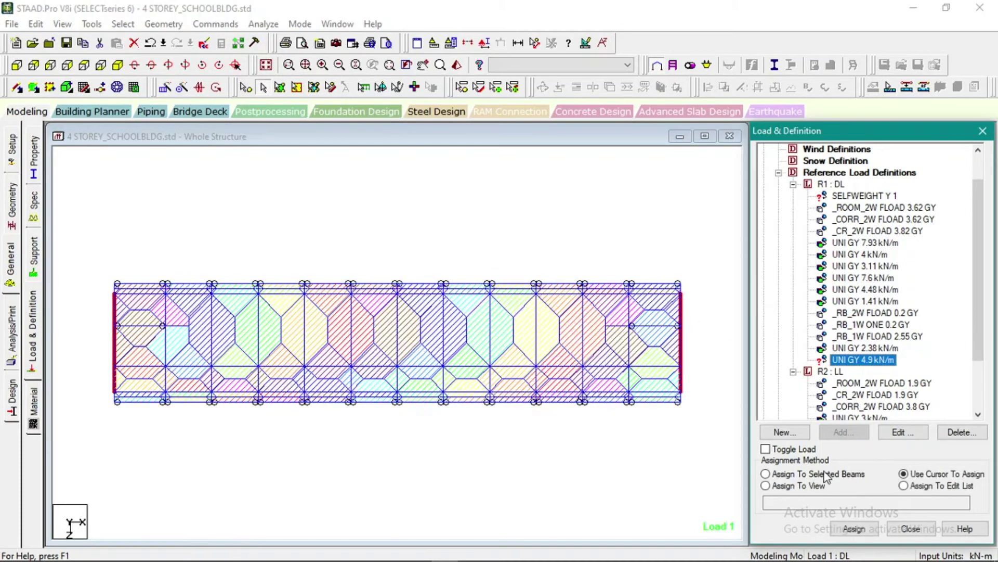
left_click(853, 527)
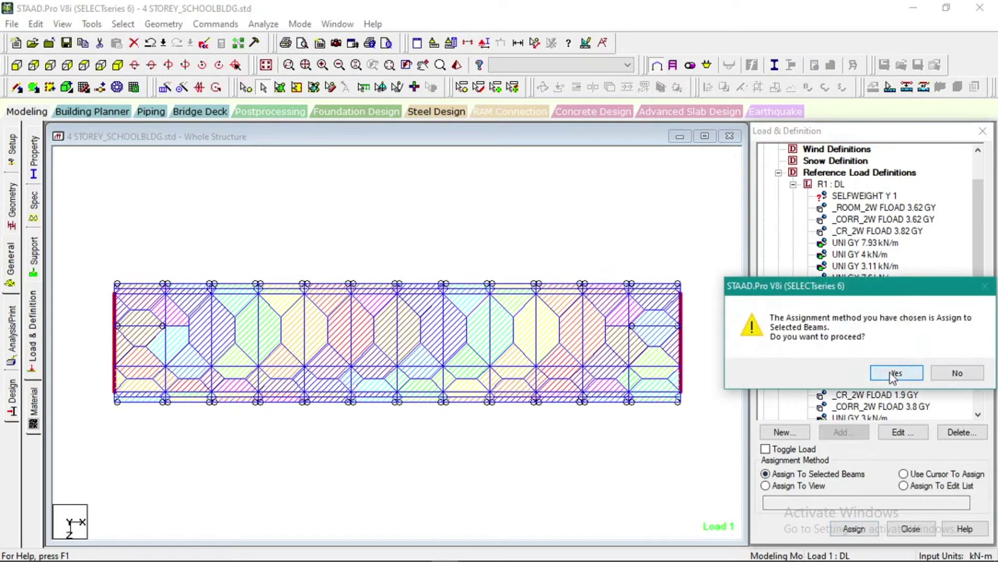
left_click(892, 373)
left_click(118, 65)
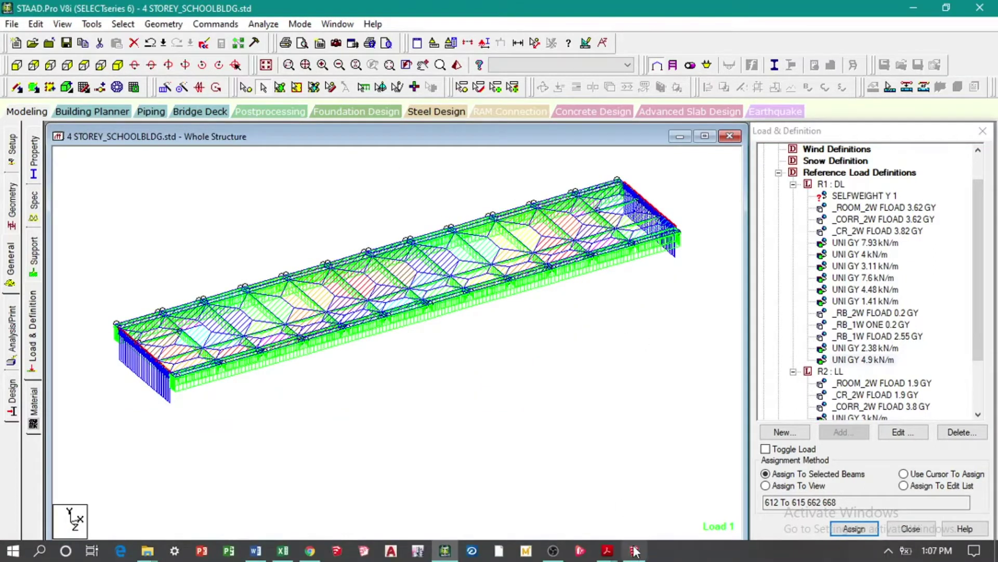
- Switch to SCHOOL.skp in SketchUp and examine the water tank deck behind the end gable wall, then return to STAAD.Pro
left_click(631, 554)
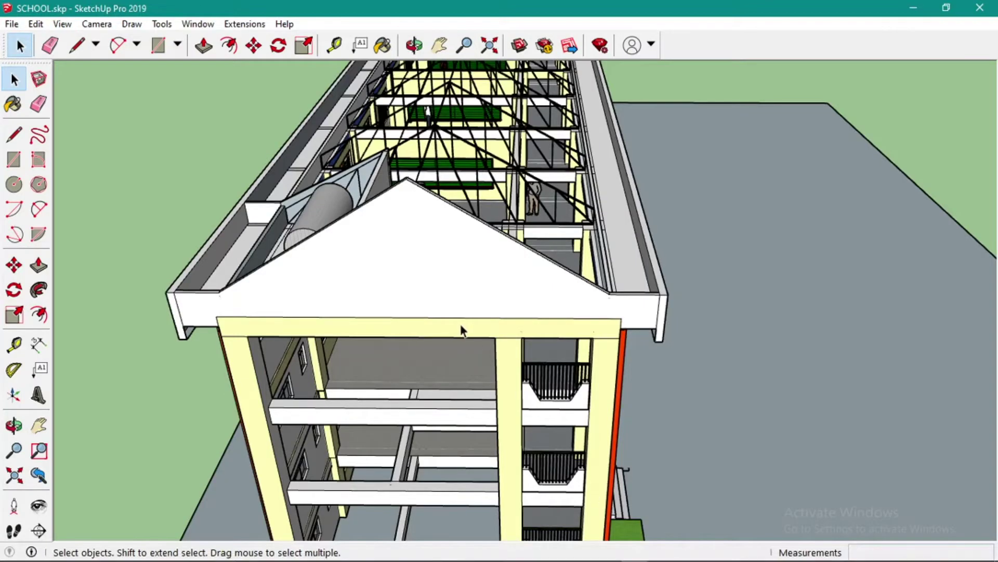
scroll(652, 310, "up", 5)
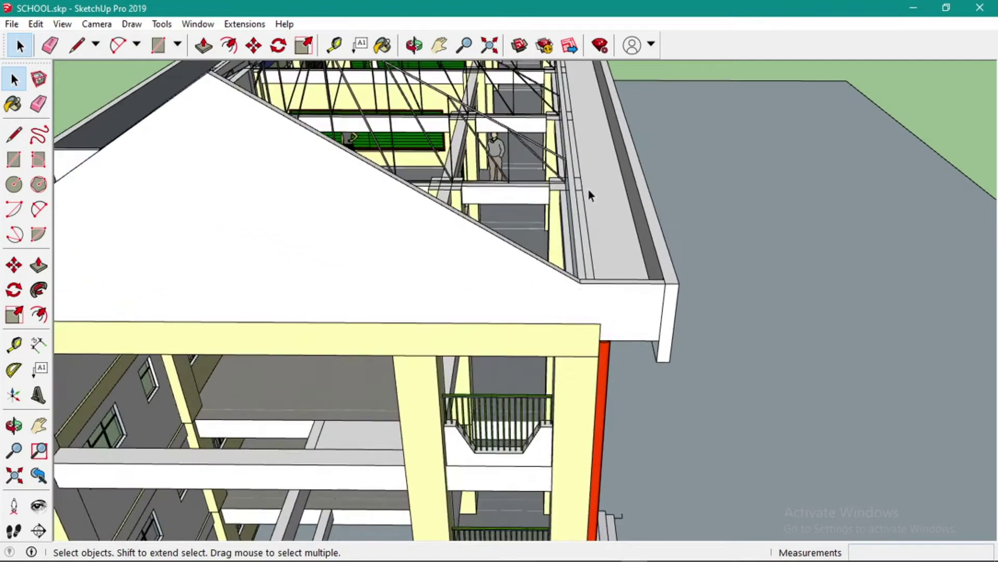
scroll(599, 238, "down", 6)
key("o")
left_click_drag(461, 252, 604, 274)
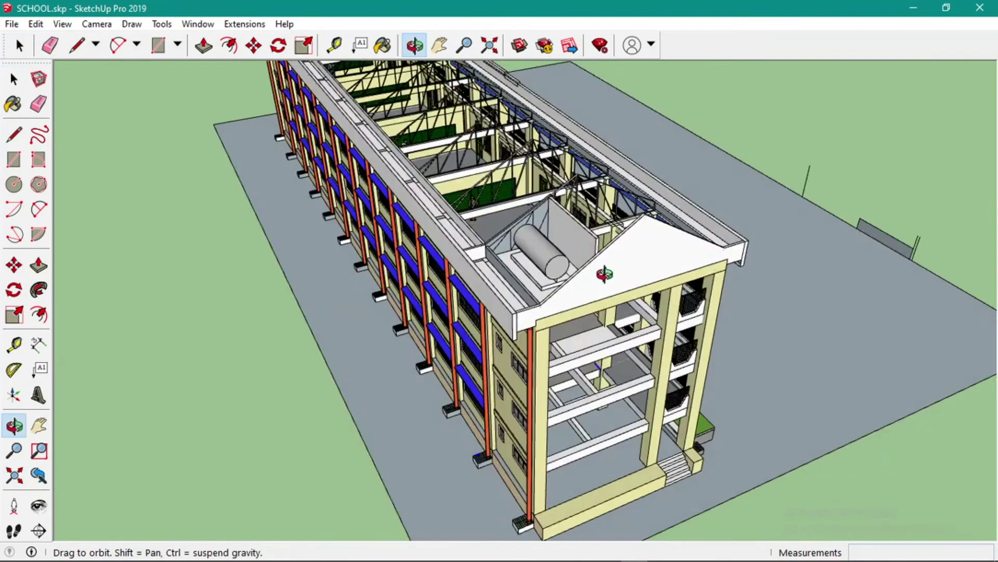
scroll(627, 288, "up", 2)
key("space")
scroll(498, 283, "up", 4)
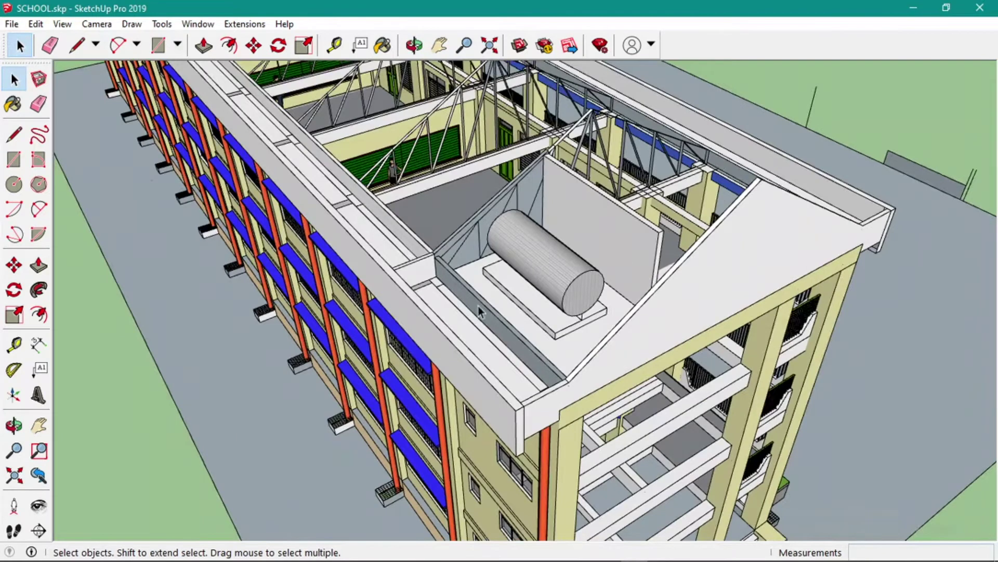
left_click(914, 8)
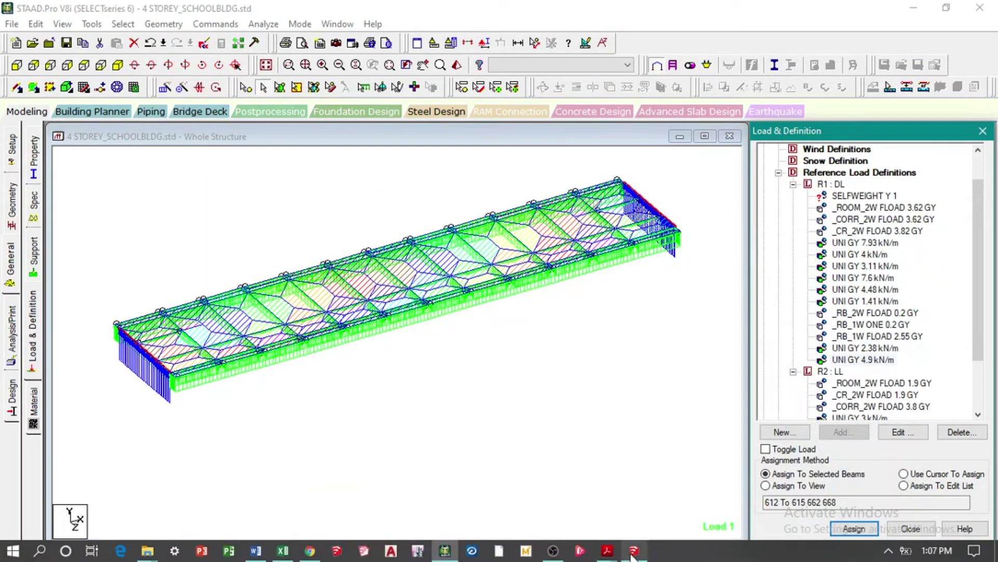
- Clear the selection and select the beams around the water tank deck bay at each end of the roof
left_click(464, 406)
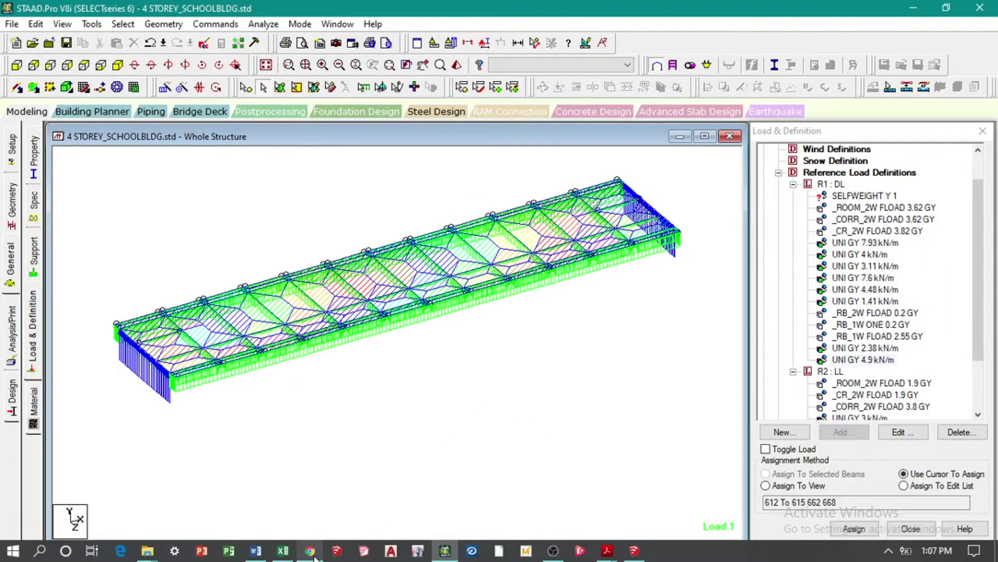
left_click(444, 555)
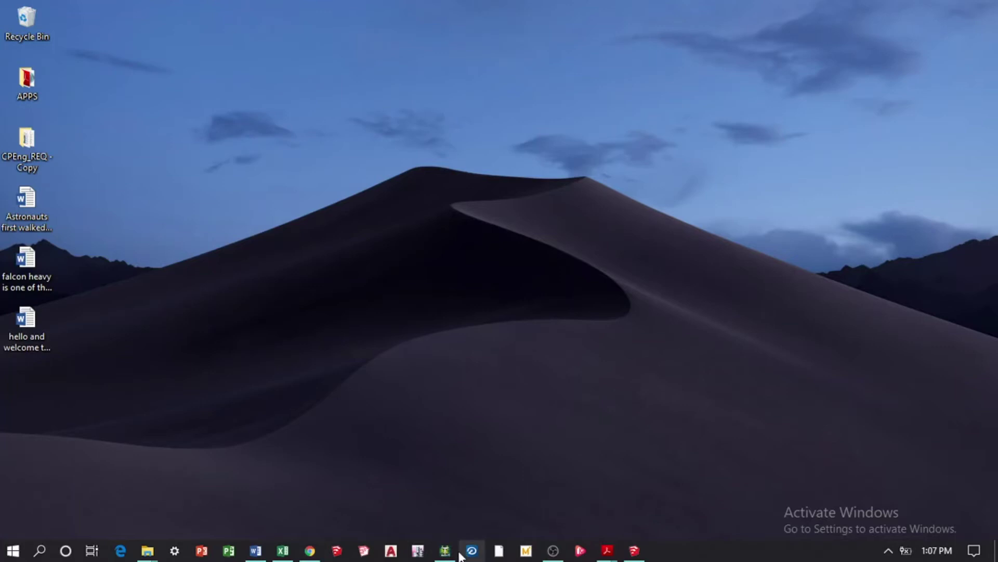
left_click(460, 556)
left_click(882, 337)
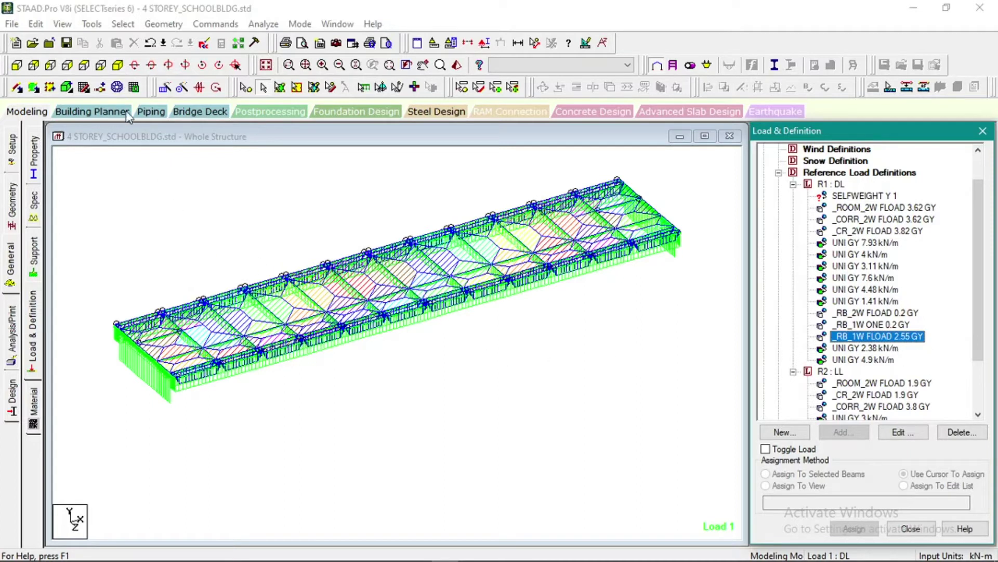
left_click(85, 67)
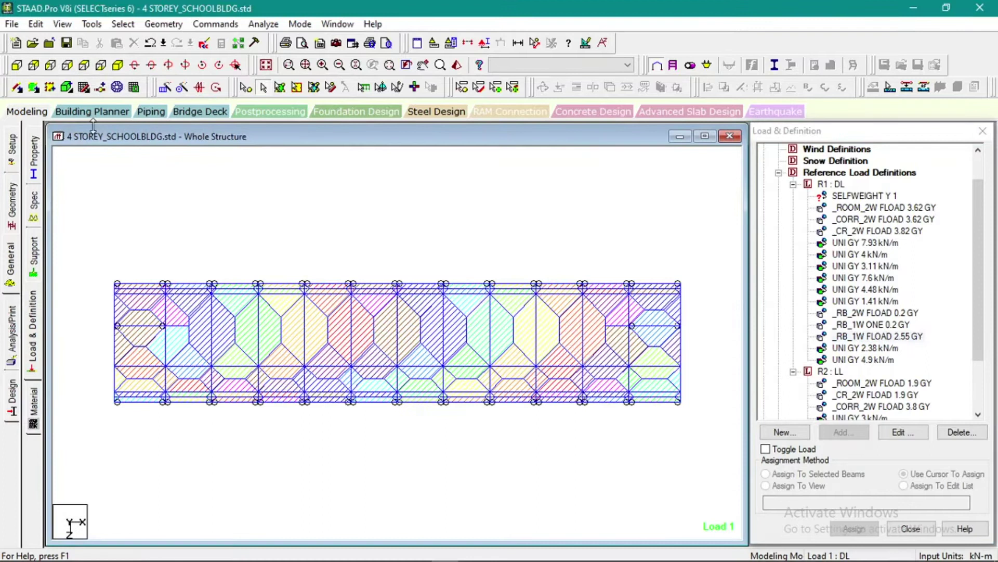
left_click_drag(95, 293, 163, 330)
scroll(105, 323, "up", 1)
scroll(267, 314, "up", 1)
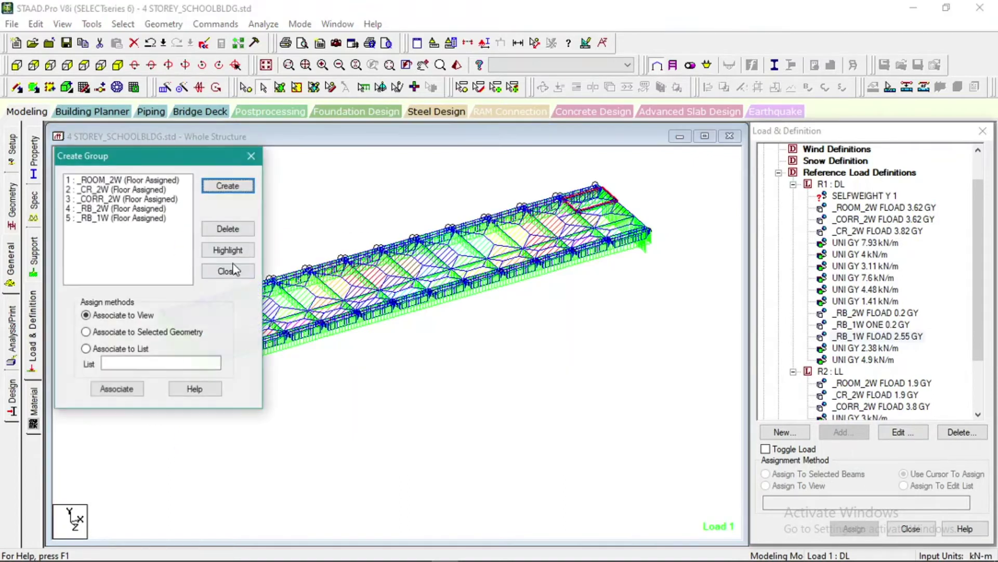
- Create a floor group named RDECK and associate it with the selected roof deck beams
left_click(228, 186)
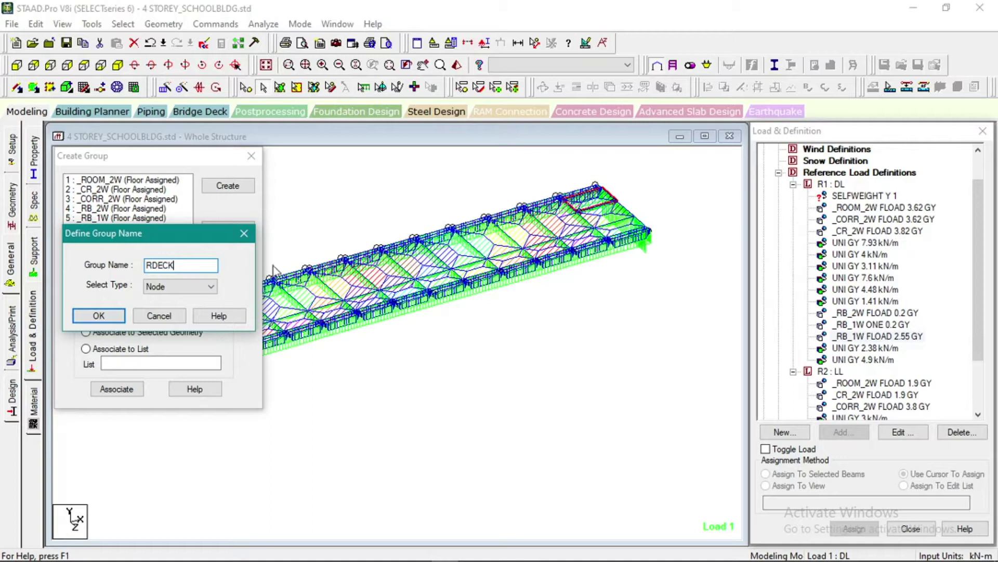
left_click(212, 286)
left_click(194, 330)
left_click(99, 316)
left_click(116, 332)
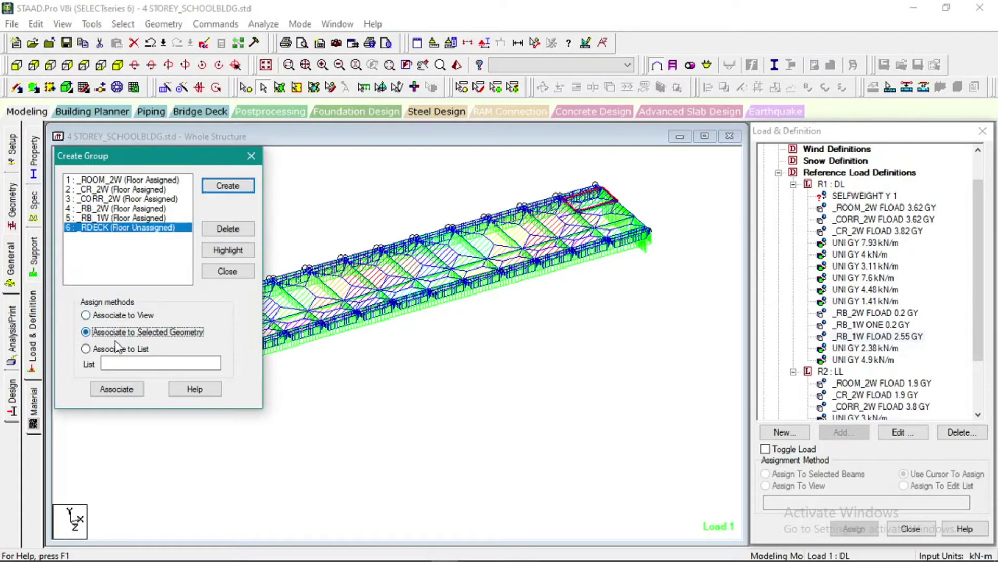
left_click(129, 399)
- Highlight the members of the _RDECK group to check them and close the group dialog
left_click(352, 197)
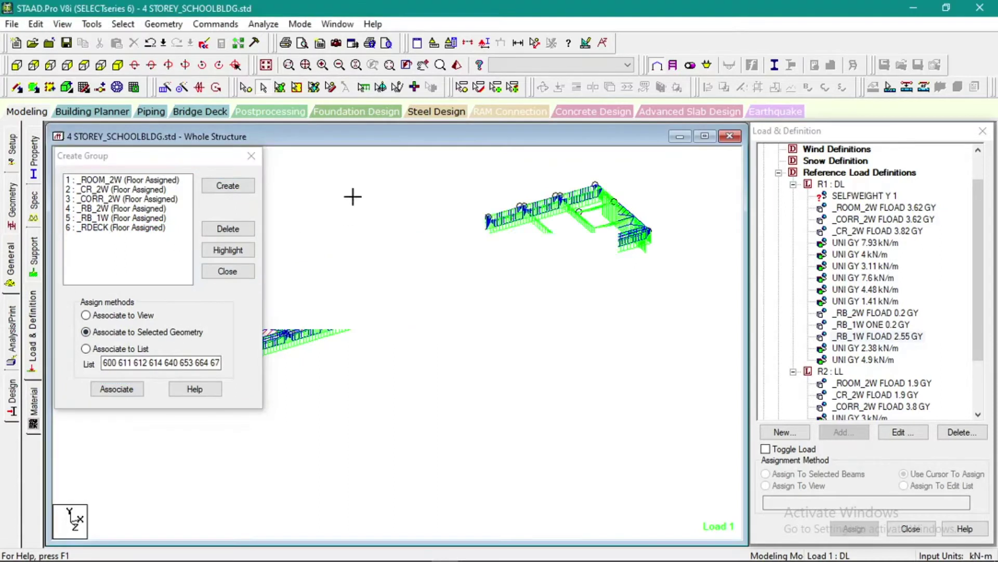
left_click(166, 231)
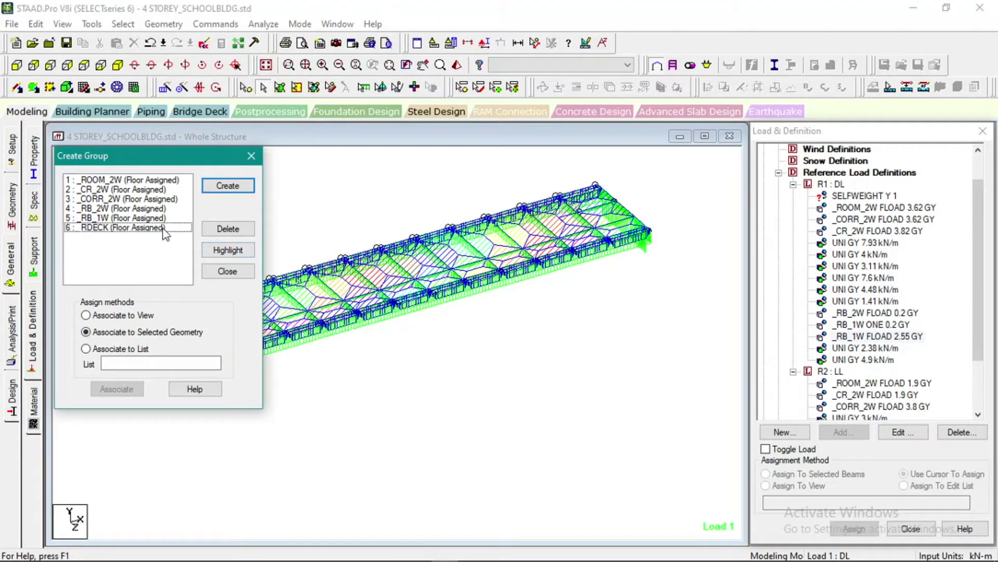
left_click(228, 250)
left_click(251, 156)
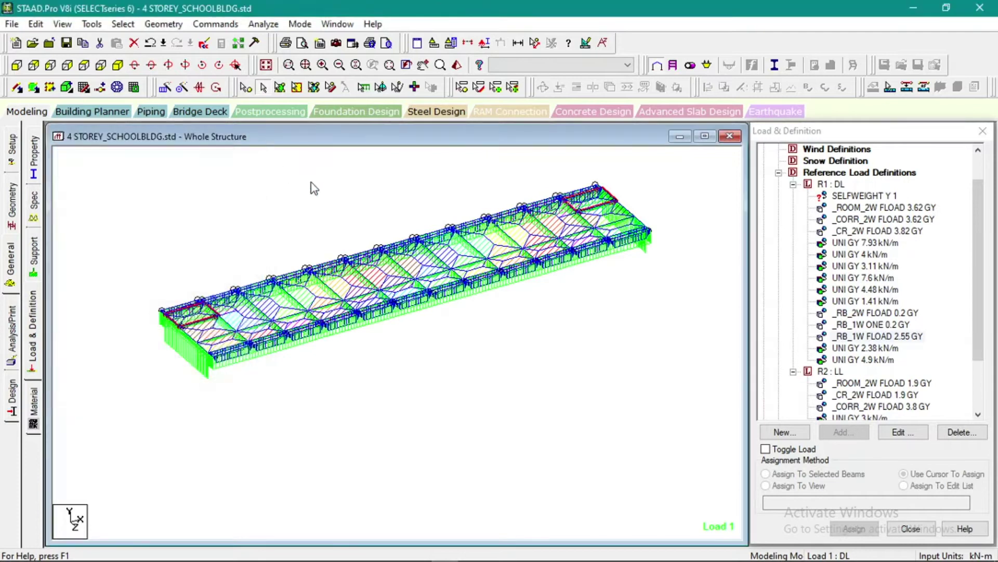
- Add a Global Y floor load of 2.55 kN/m2 on the _RDECK group to R1 : DL and display it on the model
left_click(832, 185)
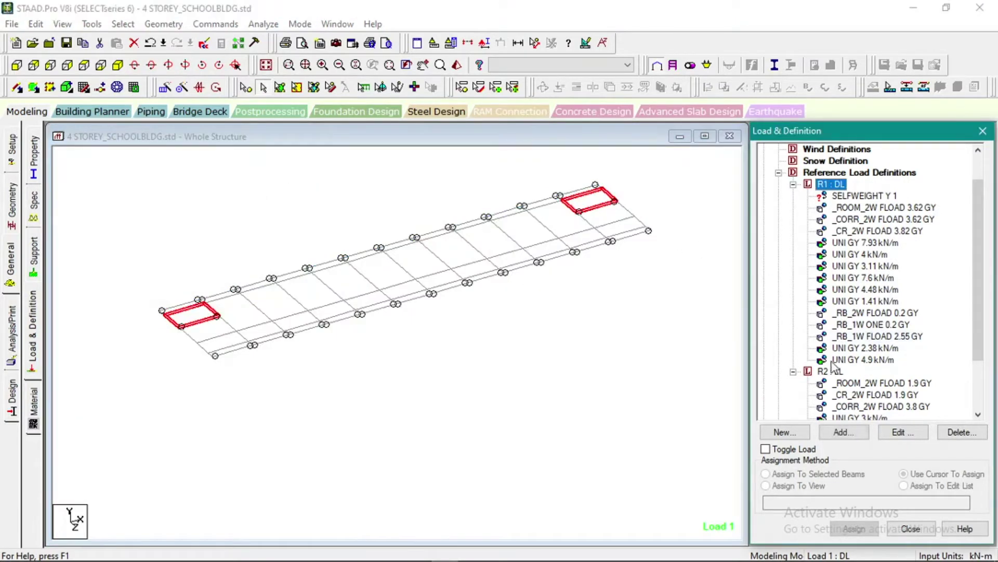
left_click(843, 433)
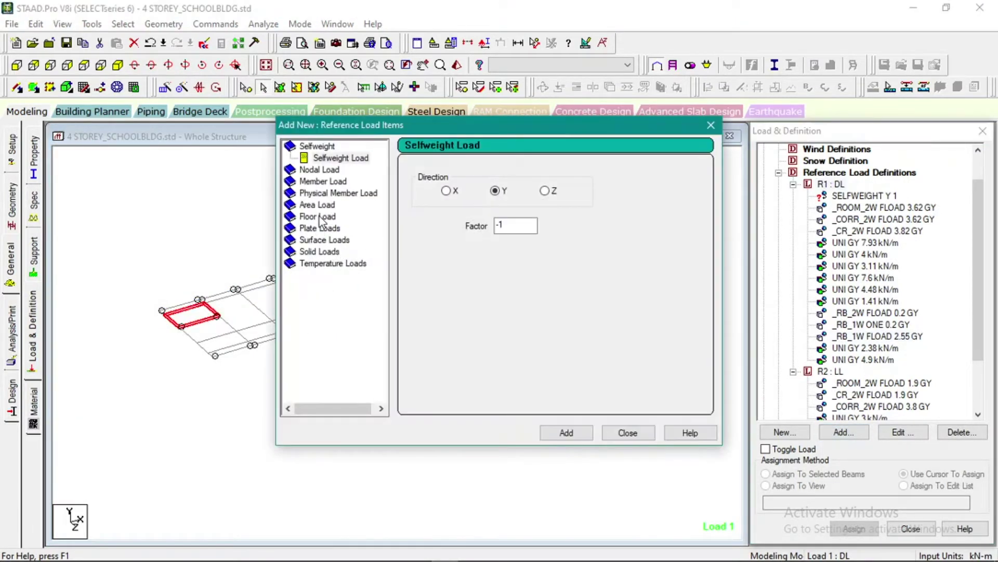
left_click(323, 217)
double_click(456, 239)
type("2.55")
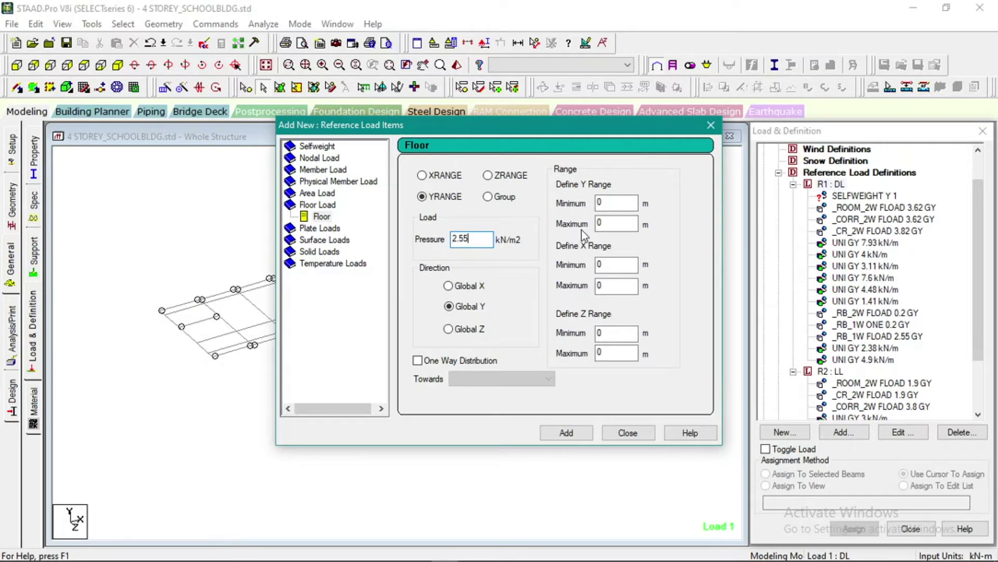
left_click(506, 197)
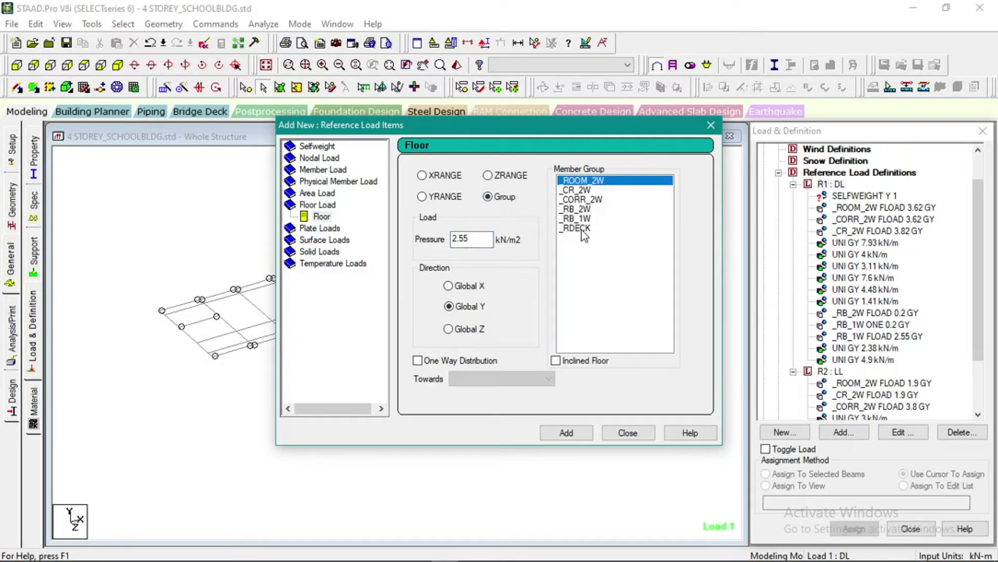
left_click(581, 229)
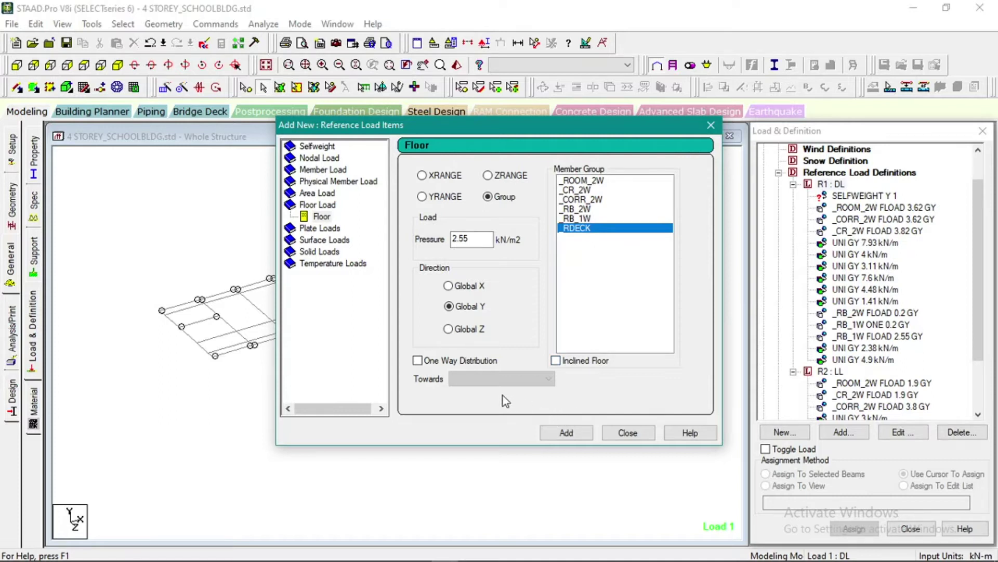
left_click(576, 435)
left_click(611, 435)
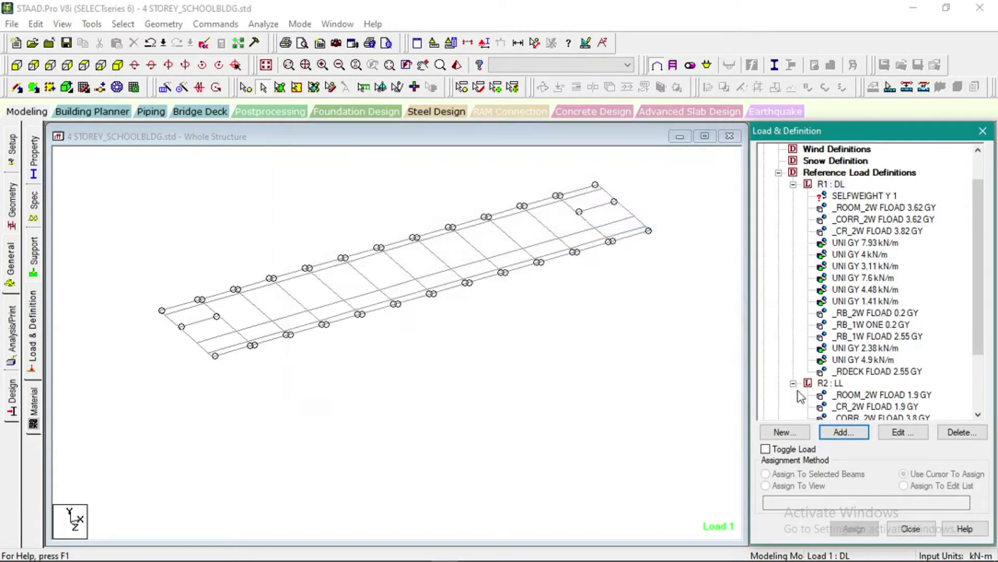
left_click(884, 371)
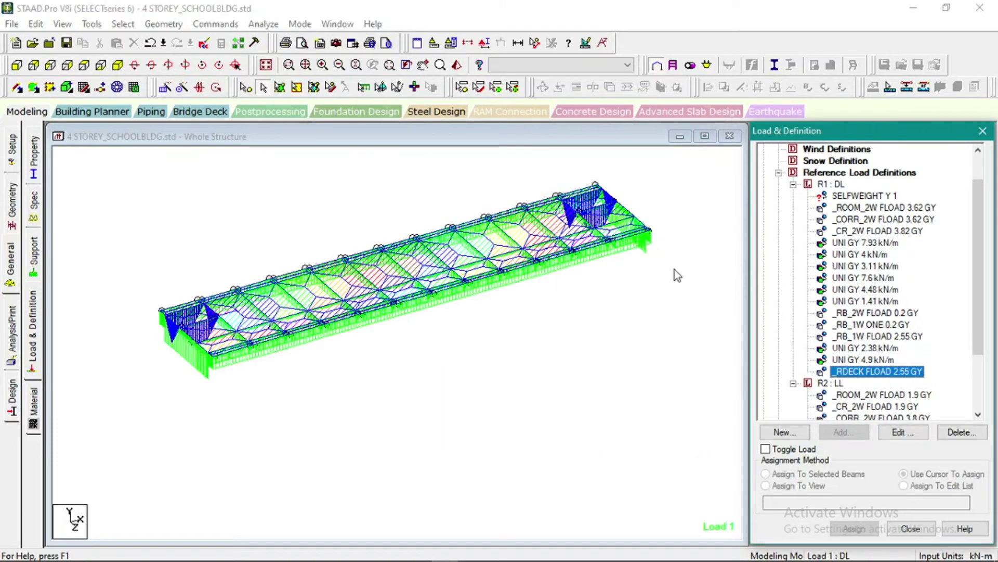
- Switch to the LOADGENERATION.xlsm workbook in Excel and label cell D22 of Sheet5 ROOF DECK
mouse_move(343, 558)
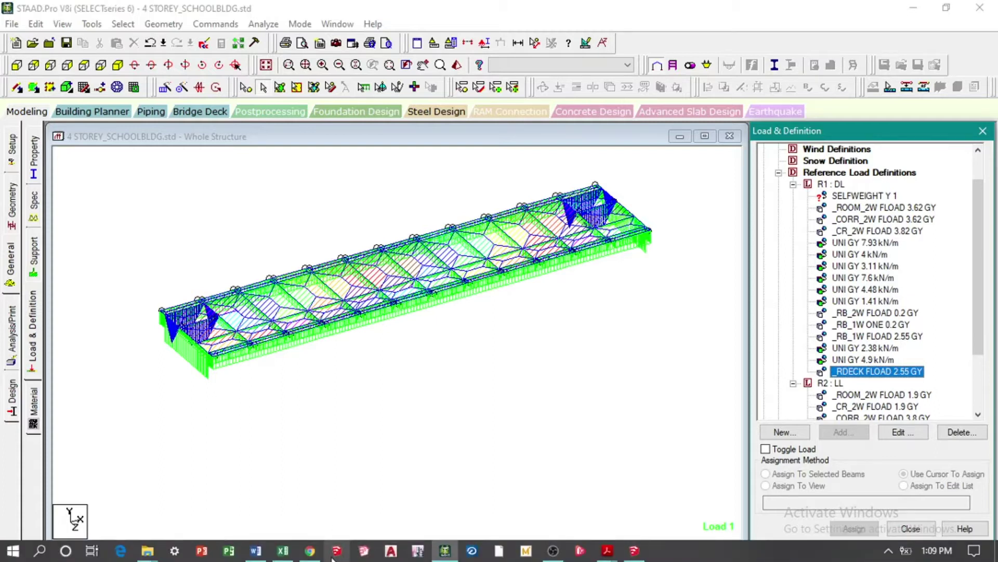
left_click(283, 555)
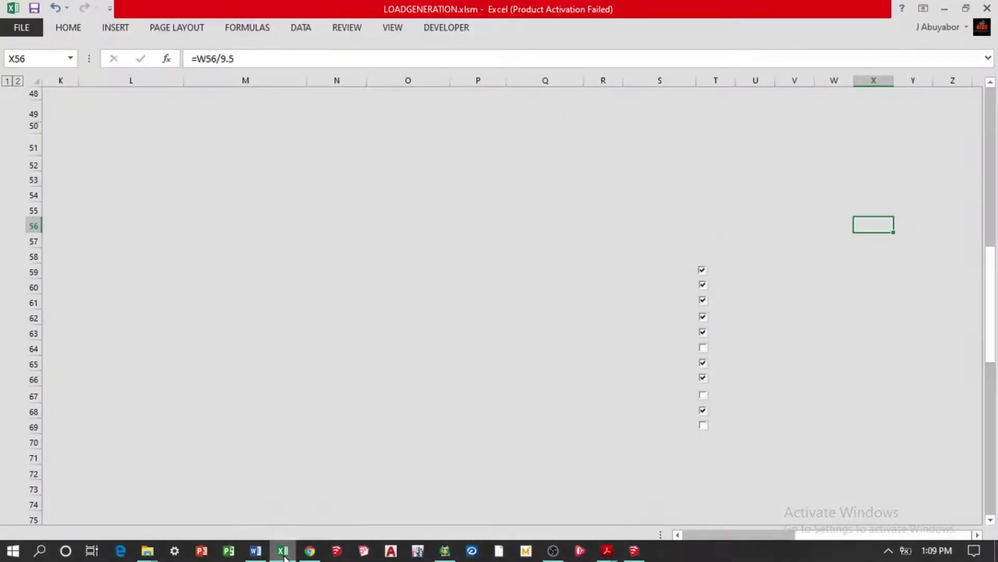
left_click(258, 534)
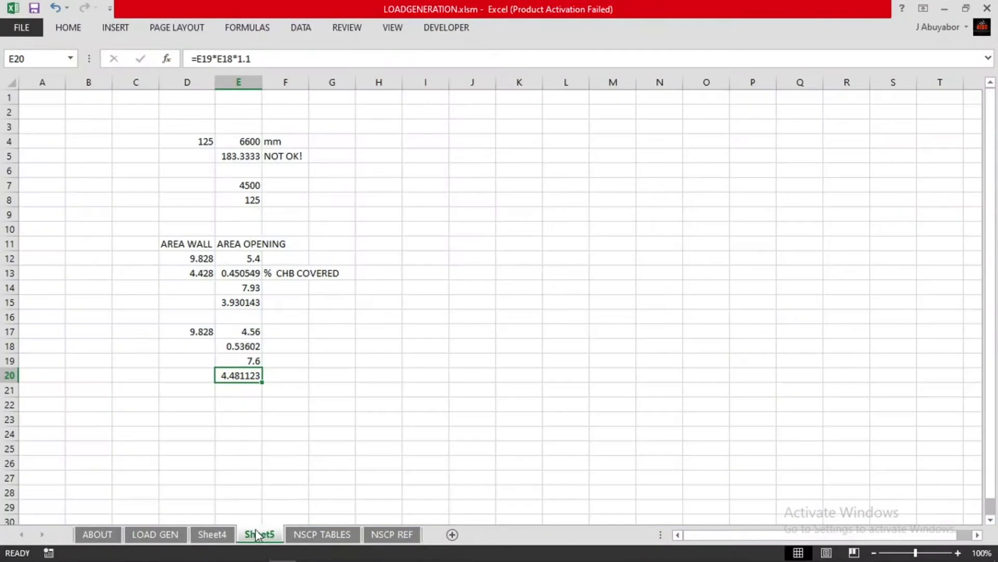
left_click(202, 407)
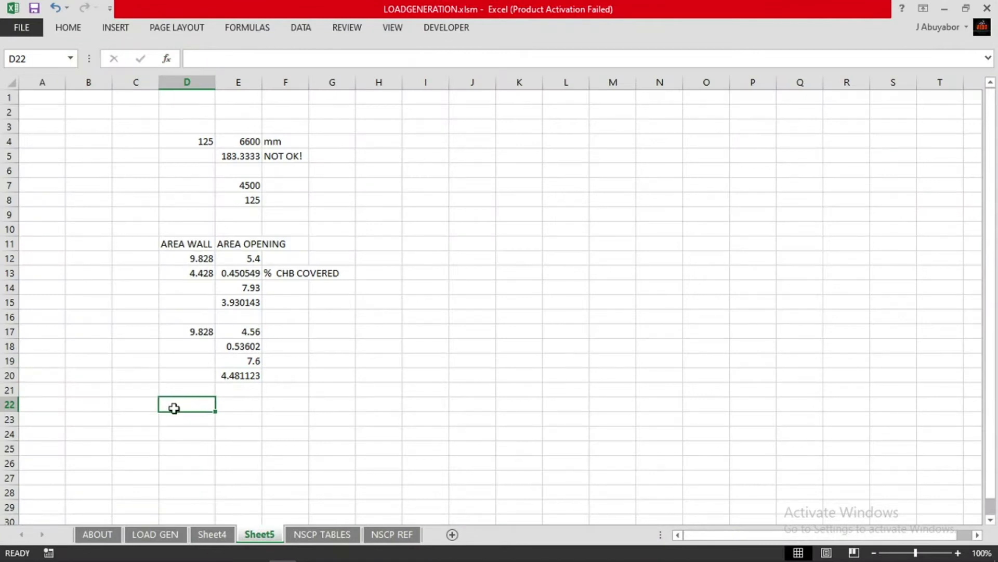
type("ROOF DEACK")
key("BackSpace")
key("BackSpace")
key("BackSpace")
type("CK")
key("Return")
key("Right")
key("Up")
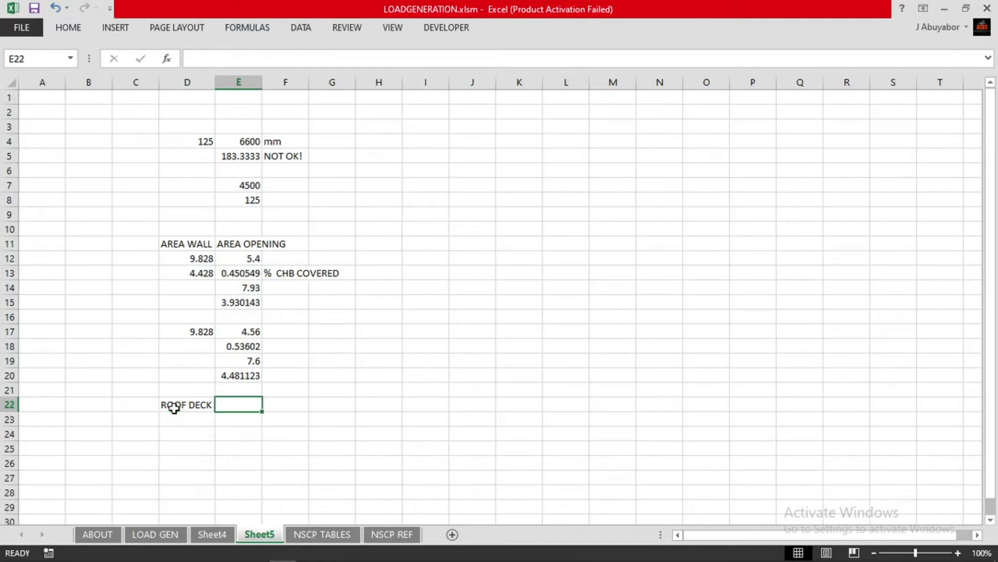
type("CONCRETE")
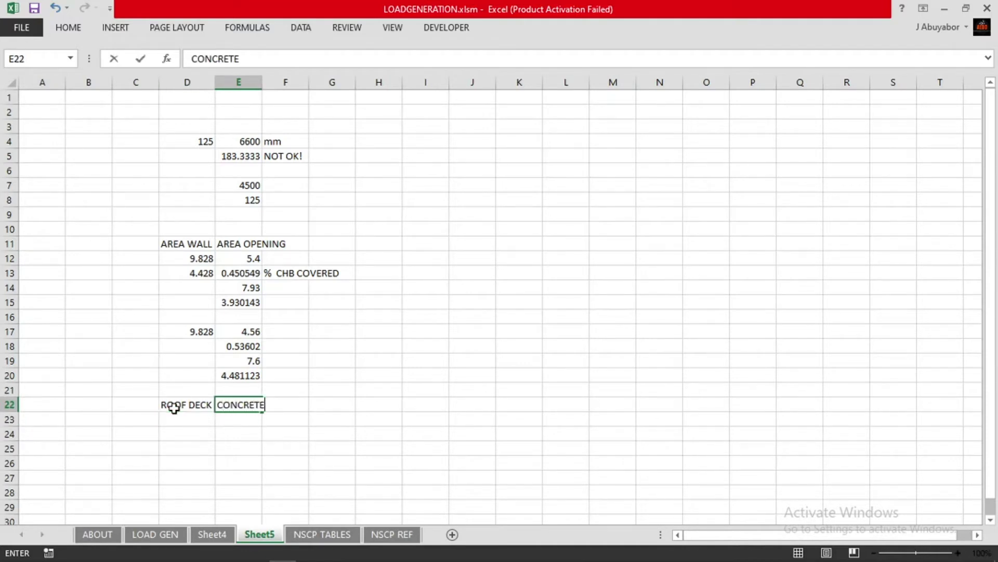
type(" LOAD")
key("BackSpace")
key("BackSpace")
key("BackSpace")
key("BackSpace")
key("BackSpace")
key("BackSpace")
key("BackSpace")
key("BackSpace")
key("BackSpace")
key("BackSpace")
key("BackSpace")
key("BackSpace")
key("Escape")
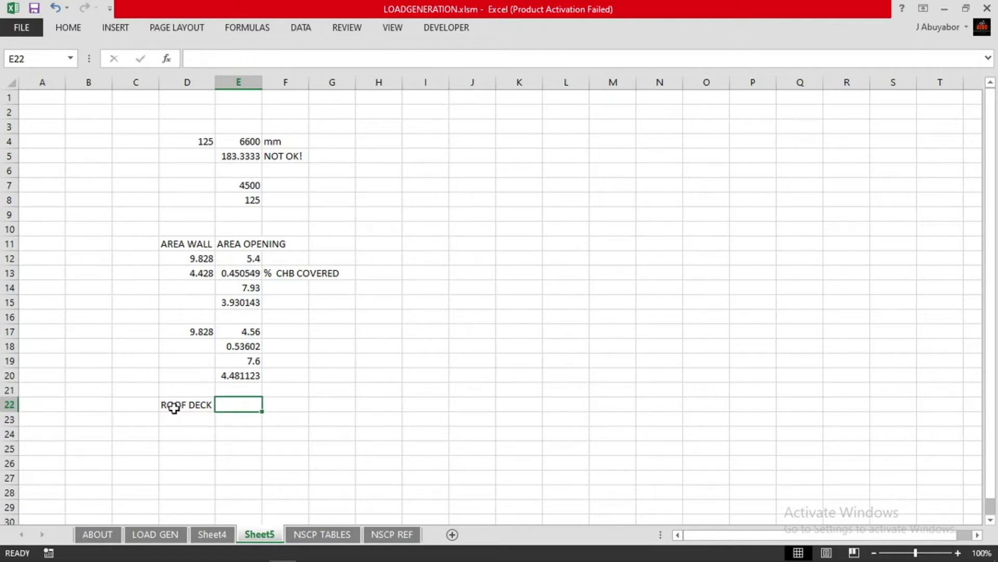
- Enter the deck load 2.55 in E22, the tank capacity 2000 in F21 and the label LITER TANLK in G21
type("2.55")
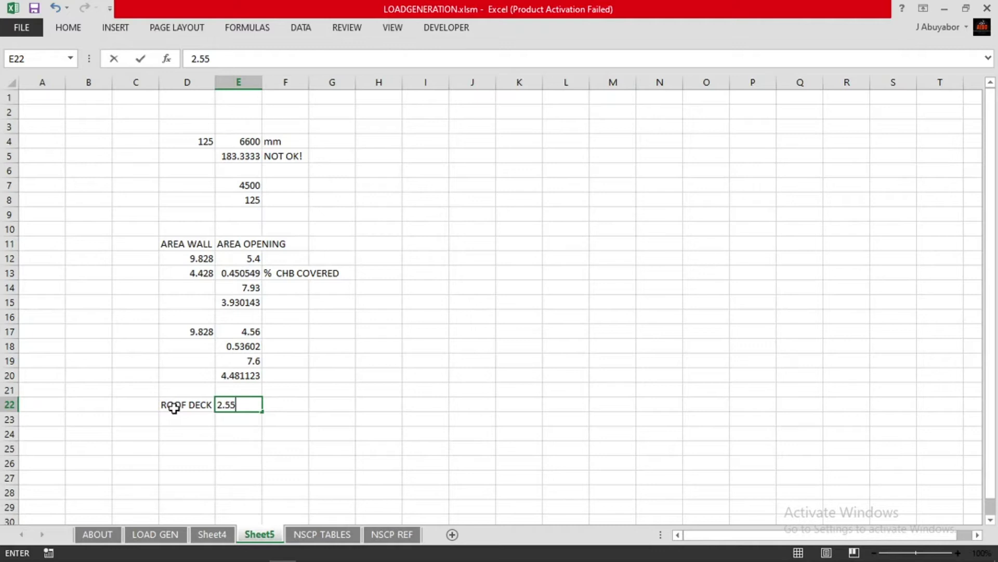
key("Tab")
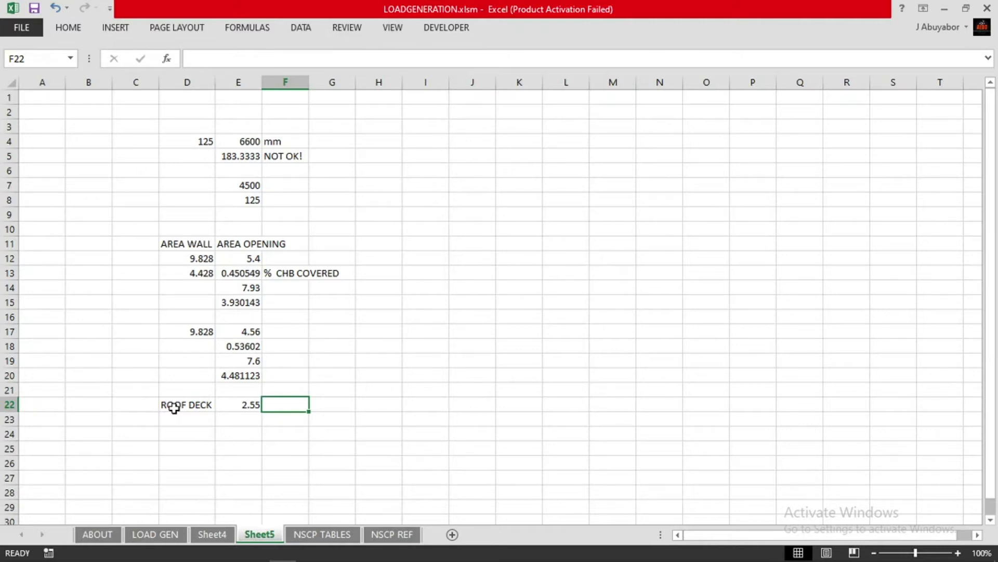
key("Up")
type("2000")
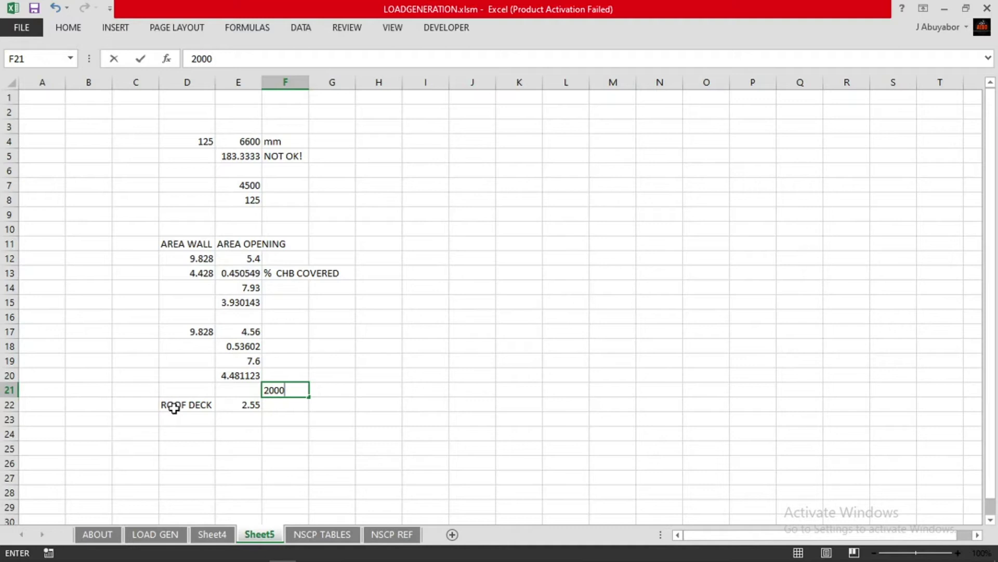
key("Tab")
type("LITER")
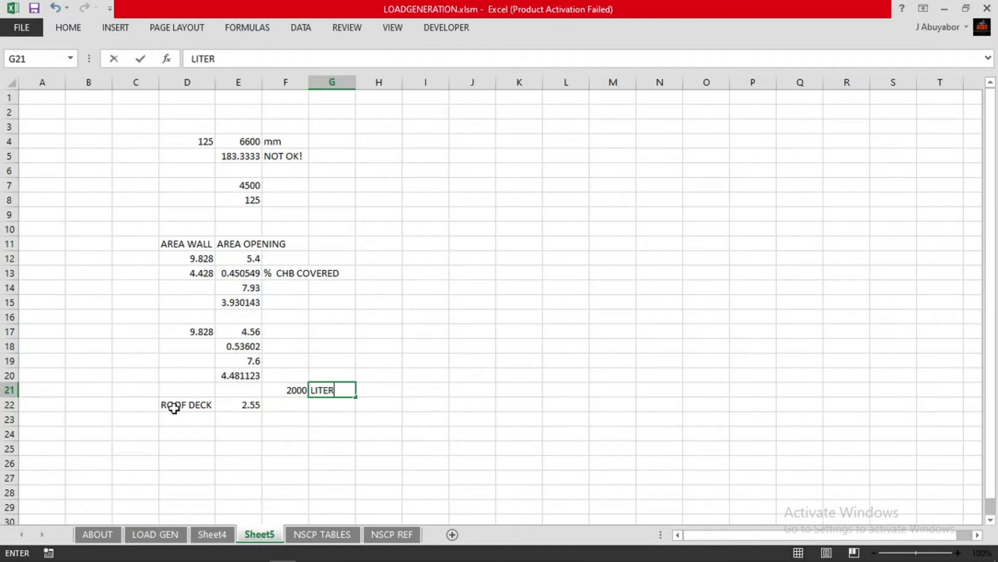
type(" TANLK")
key("Return")
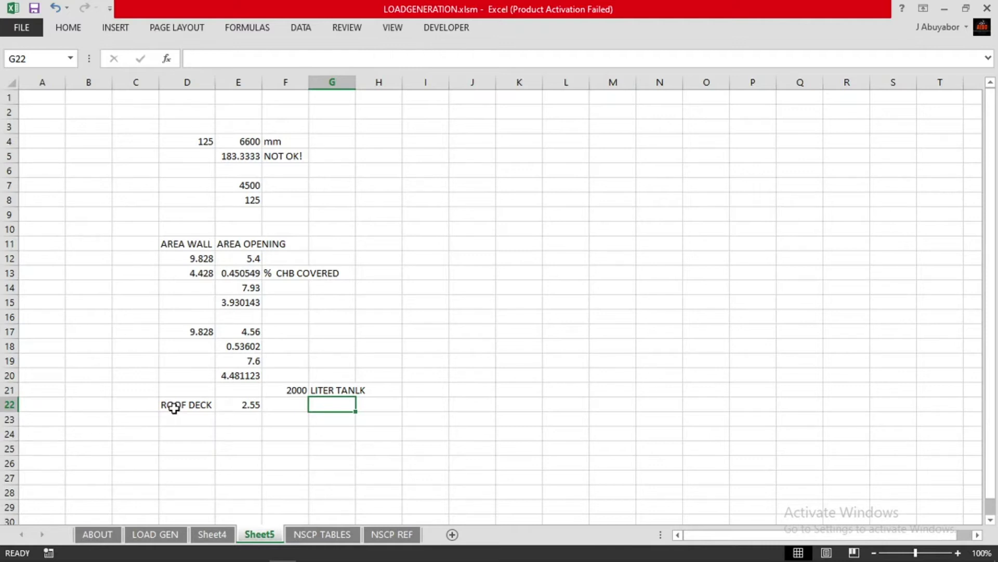
- Calculate the tank's water weight in F22 with =F21*10/1000 and label it KN in G22
key("Left")
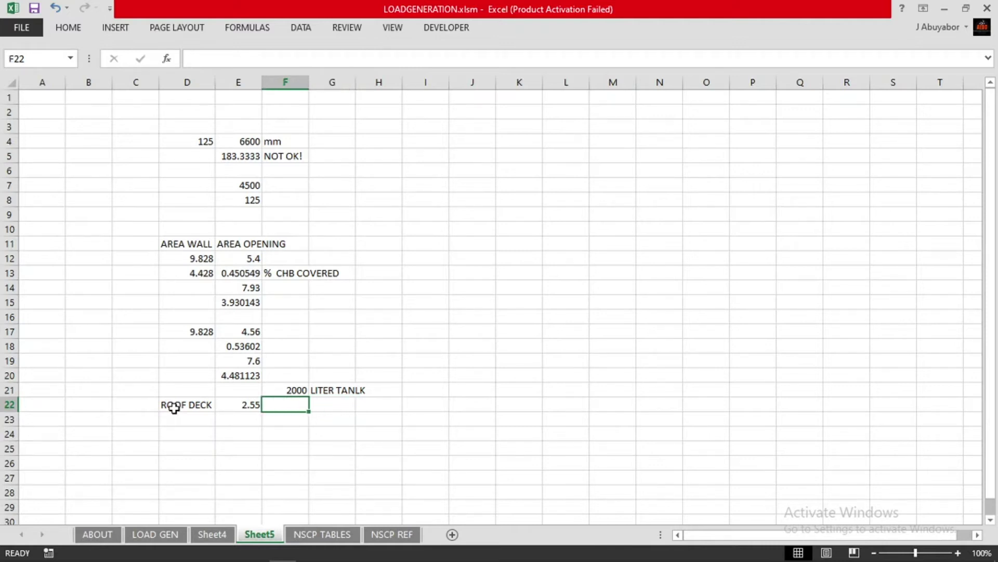
type("=")
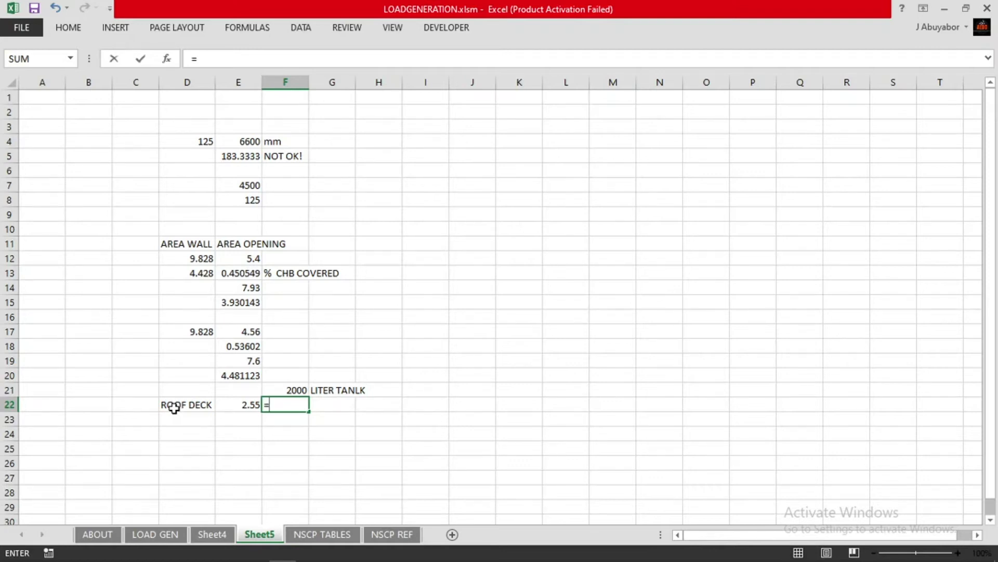
key("Up")
type("*10")
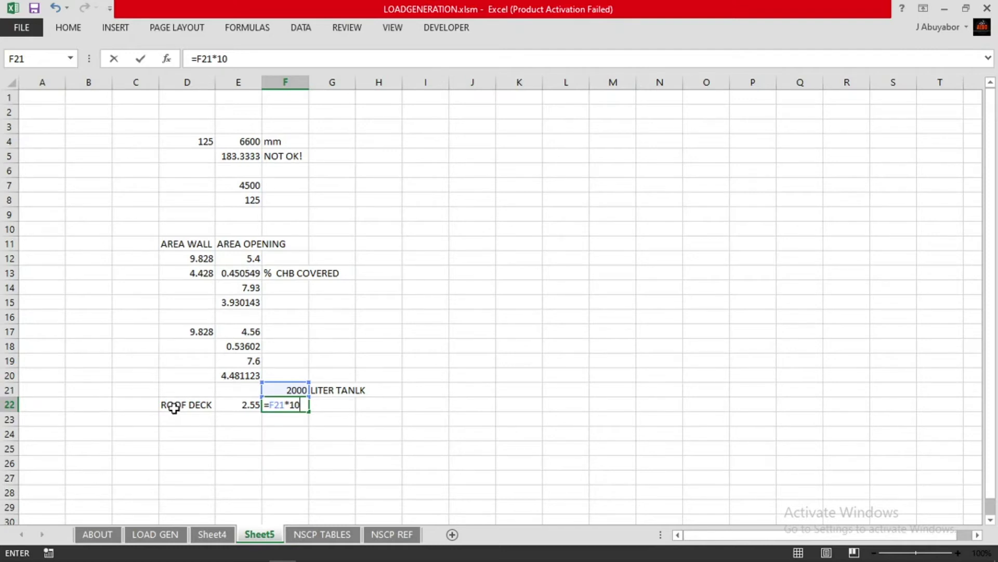
type("/1000")
key("ctrl+Return")
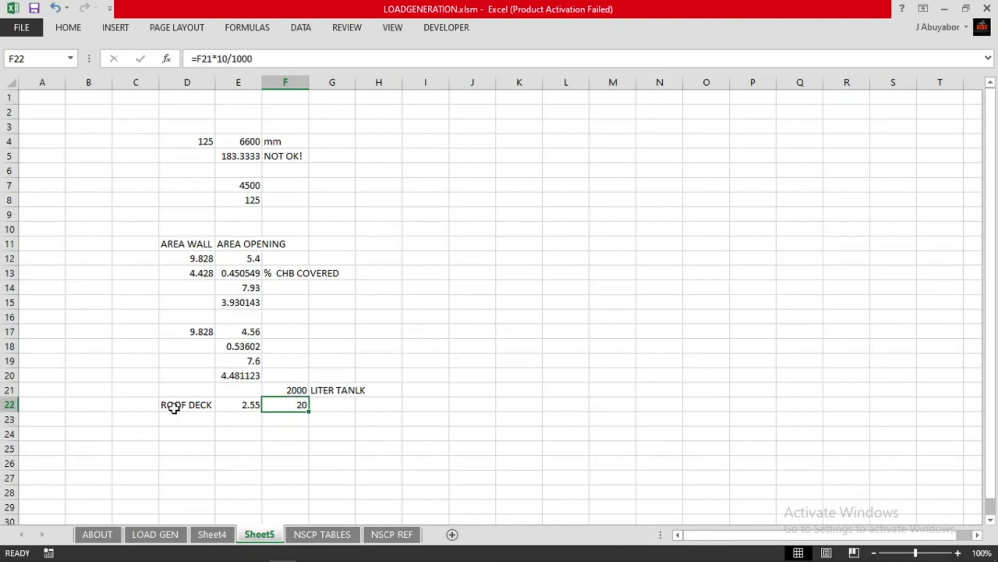
left_click_drag(399, 333, 443, 327)
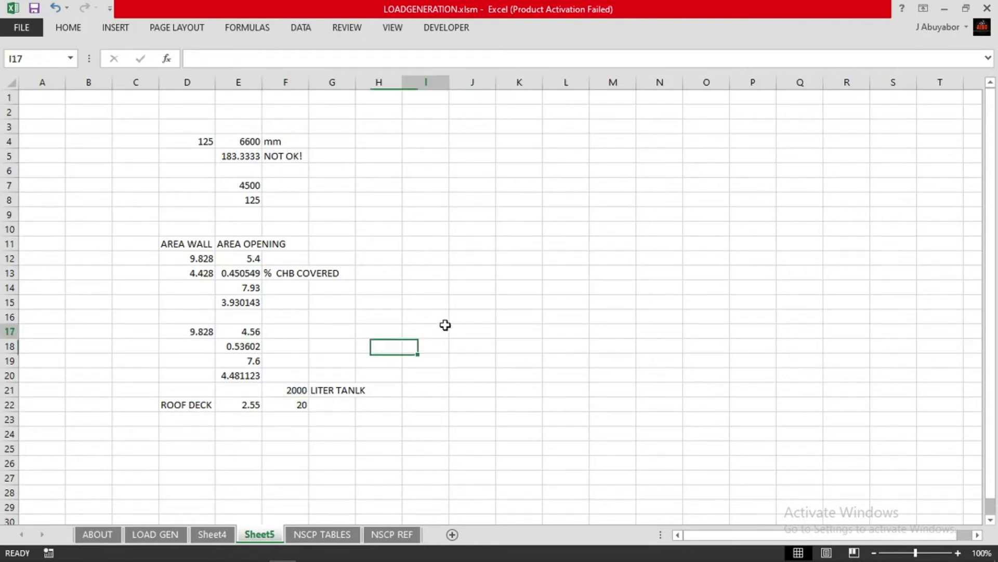
left_click_drag(500, 369, 515, 391)
left_click(307, 404)
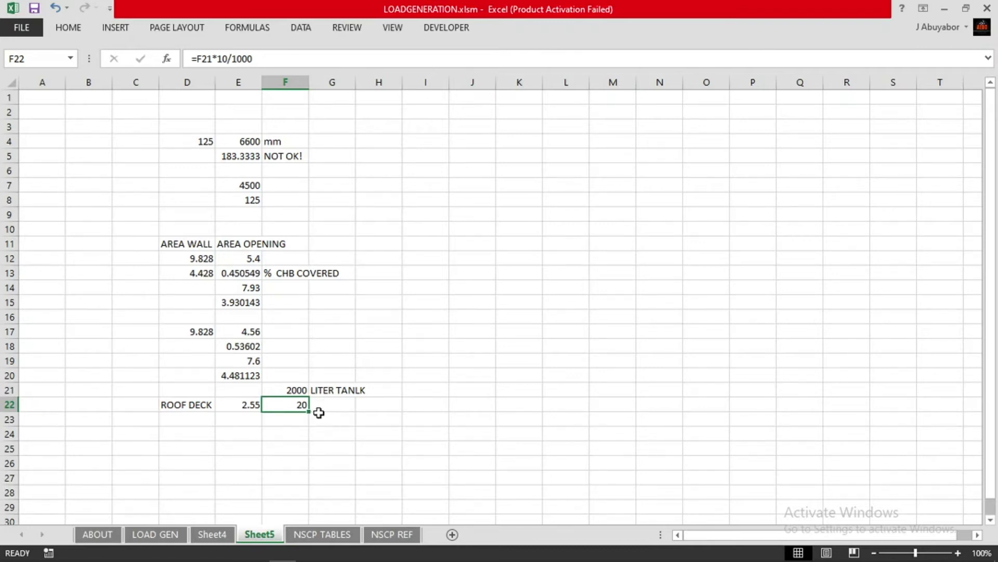
left_click(322, 410)
type("KN")
key("Return")
- Write the formula =F22/(5*3.15) in F23 to spread the tank weight over the deck area
key("Left")
type("=")
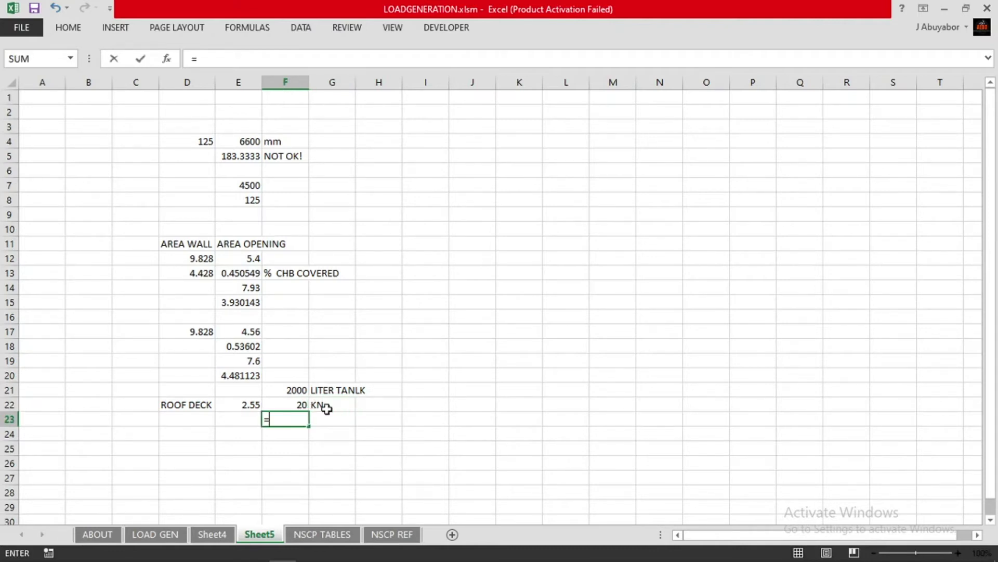
key("Up")
type("/")
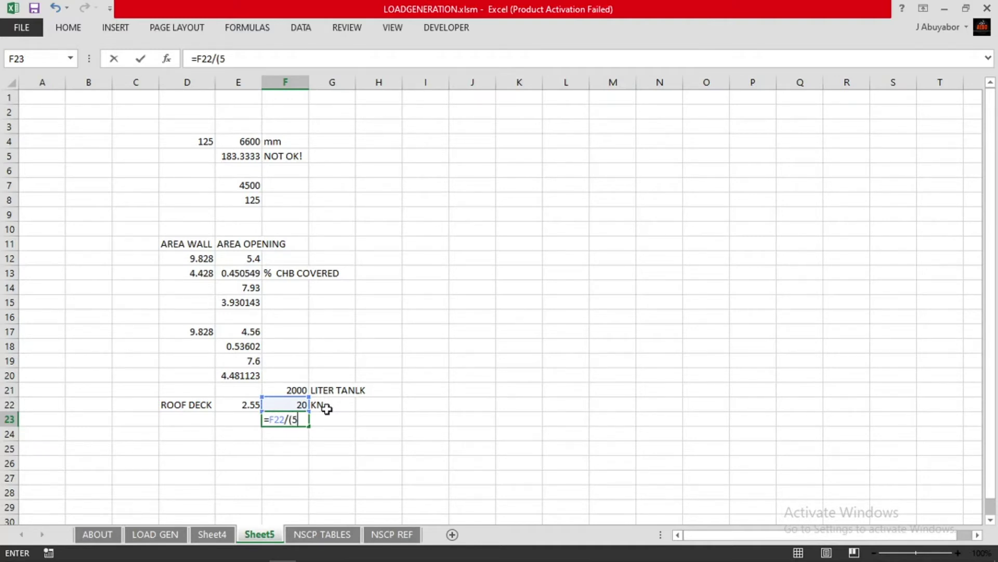
type("(5*3.25")
key("BackSpace")
type("15")
- Check the deck roof bay's dimensions on the roof deck floor plan in Architectural.pdf and return to the worksheet
left_click(607, 550)
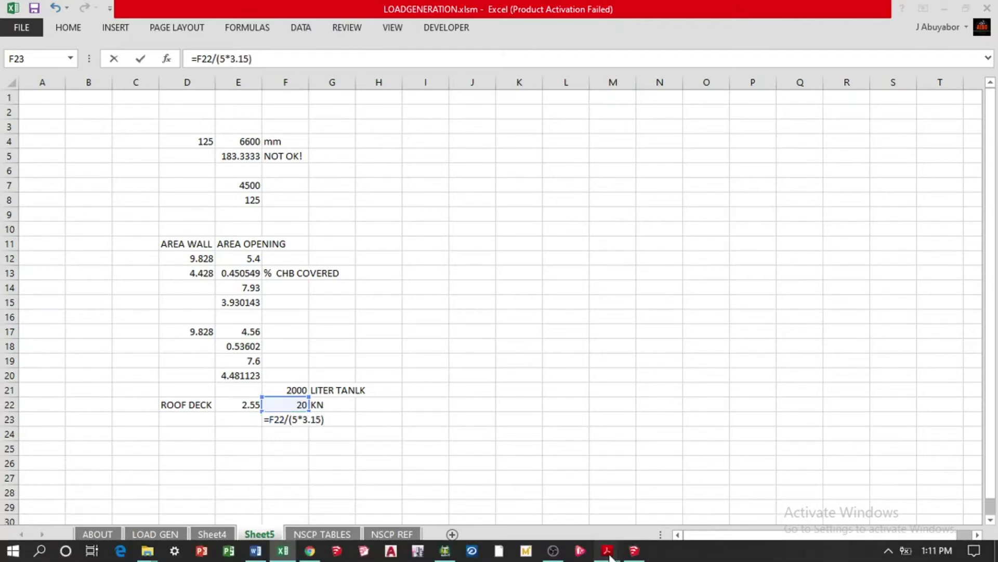
left_click(615, 515)
scroll(595, 359, "down", 5, "ctrl")
scroll(594, 361, "up", 5)
scroll(594, 362, "down", 2, "ctrl")
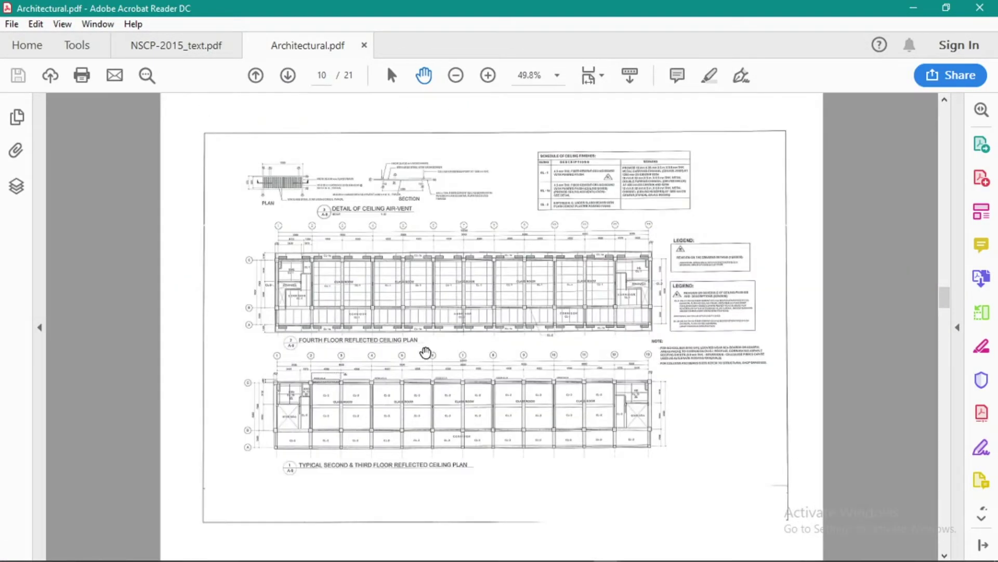
scroll(290, 295, "up", 5)
scroll(302, 373, "up", 4, "ctrl")
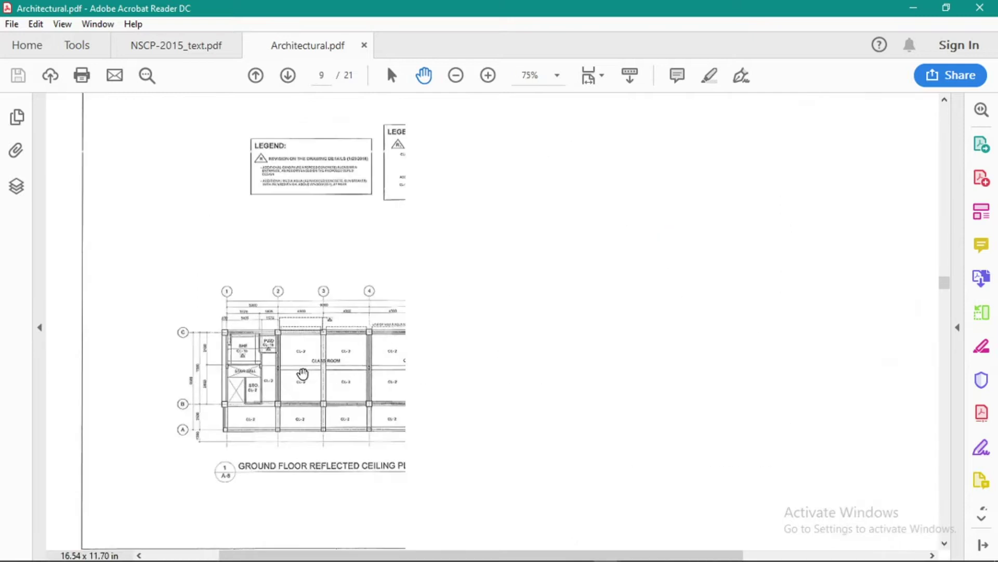
scroll(301, 374, "down", 3, "ctrl")
scroll(302, 373, "up", 5)
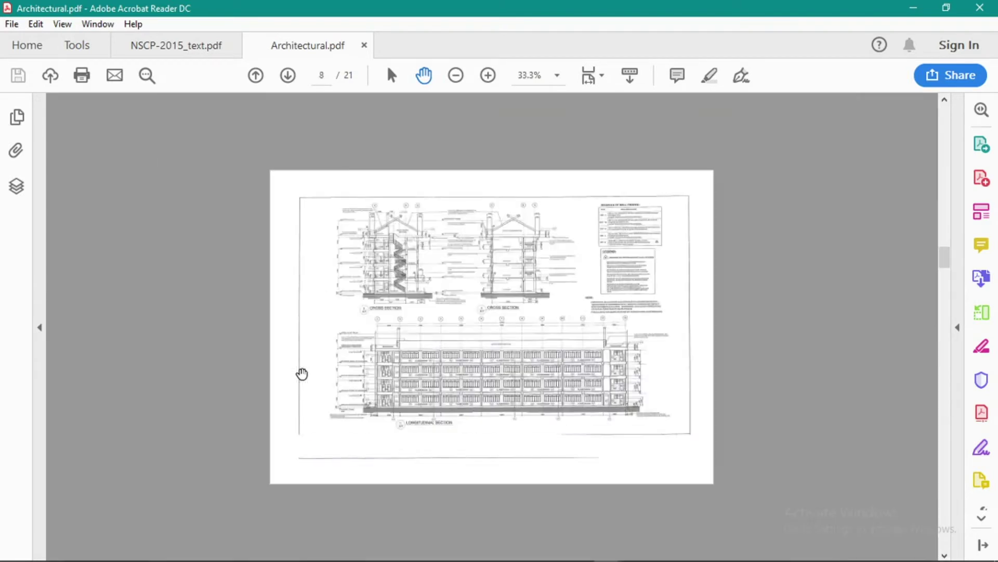
scroll(301, 373, "up", 4)
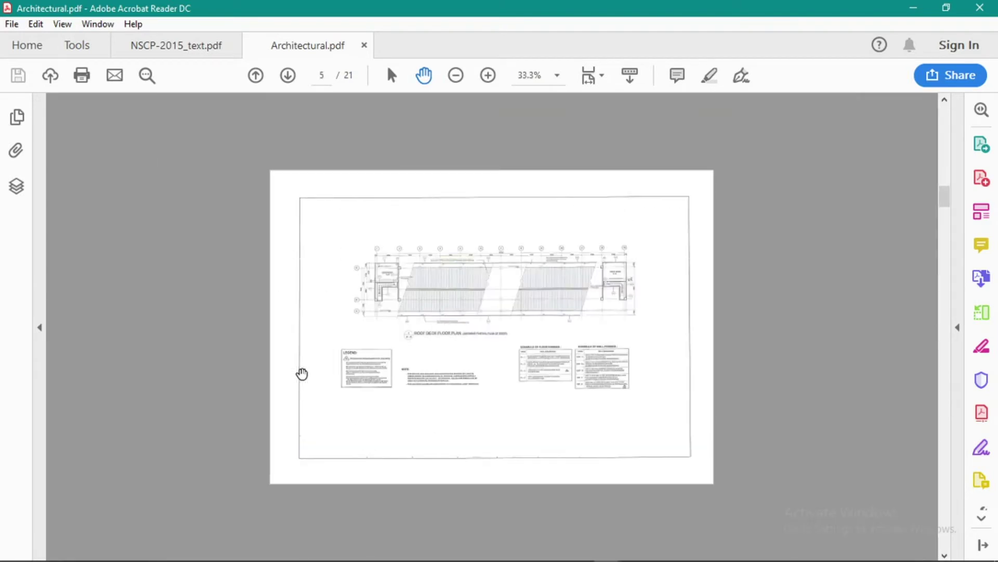
scroll(302, 373, "up", 7, "ctrl")
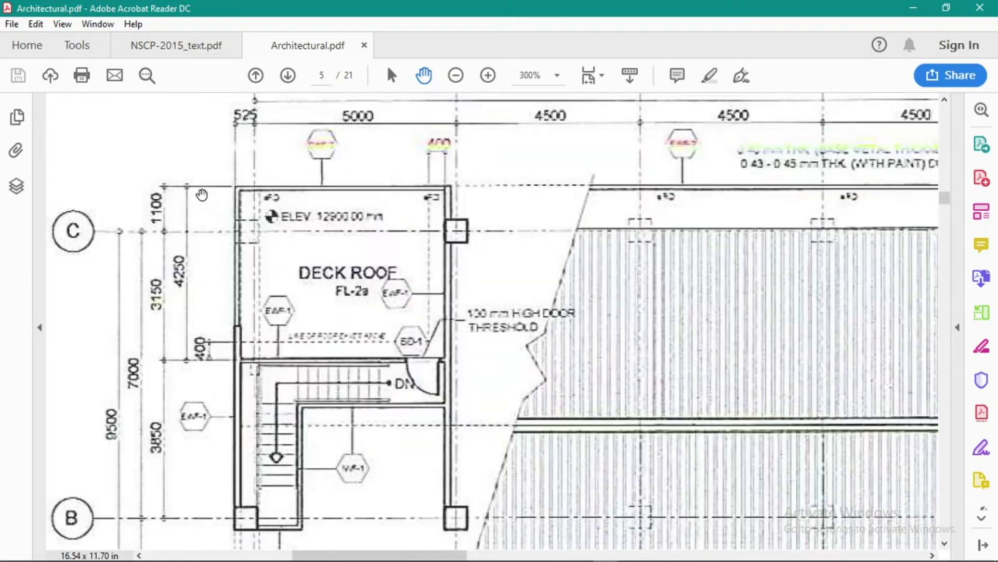
scroll(338, 247, "up", 1)
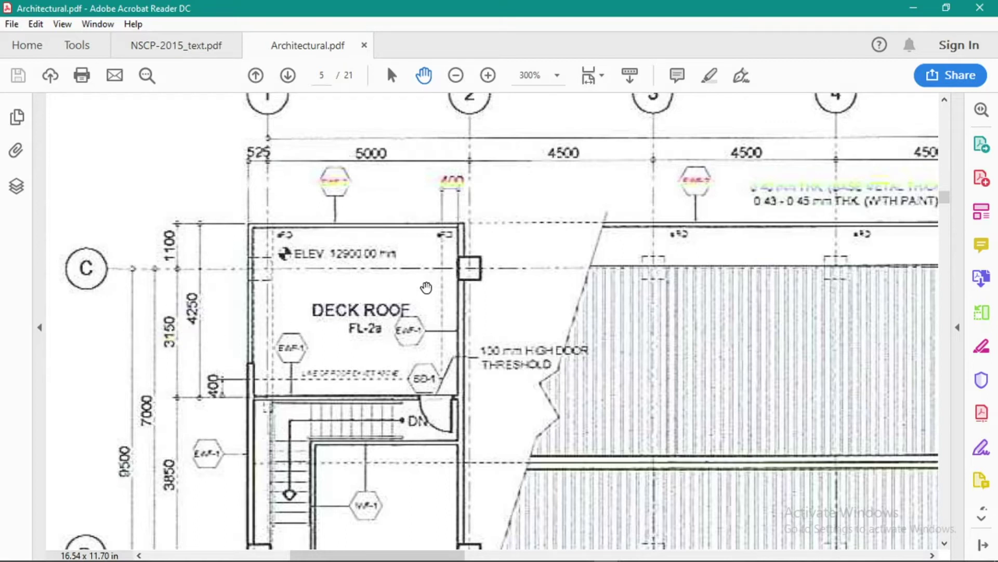
scroll(461, 273, "down", 4)
left_click(913, 8)
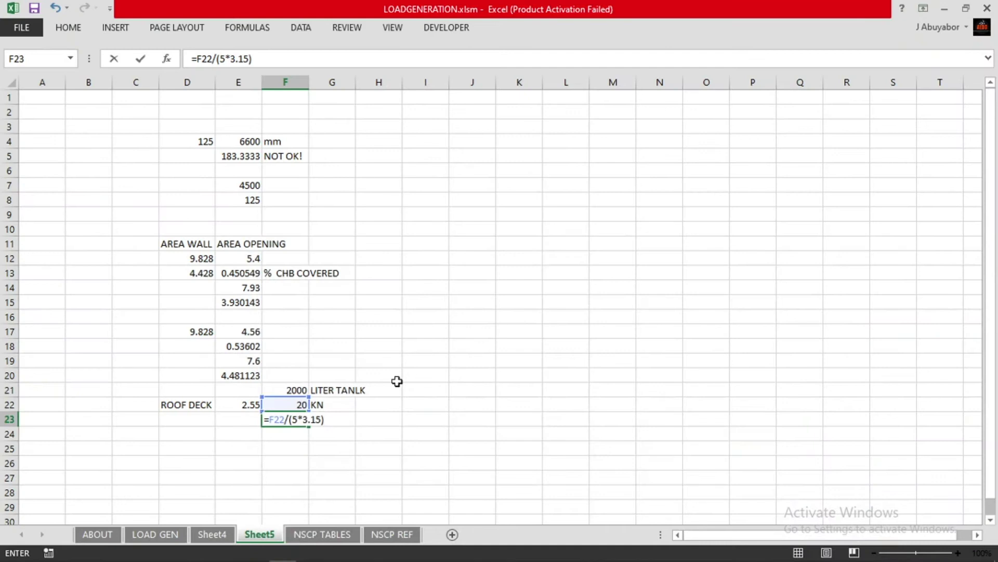
- Complete the area load formula in F23 and label it KN/SQM in G23
key("Return")
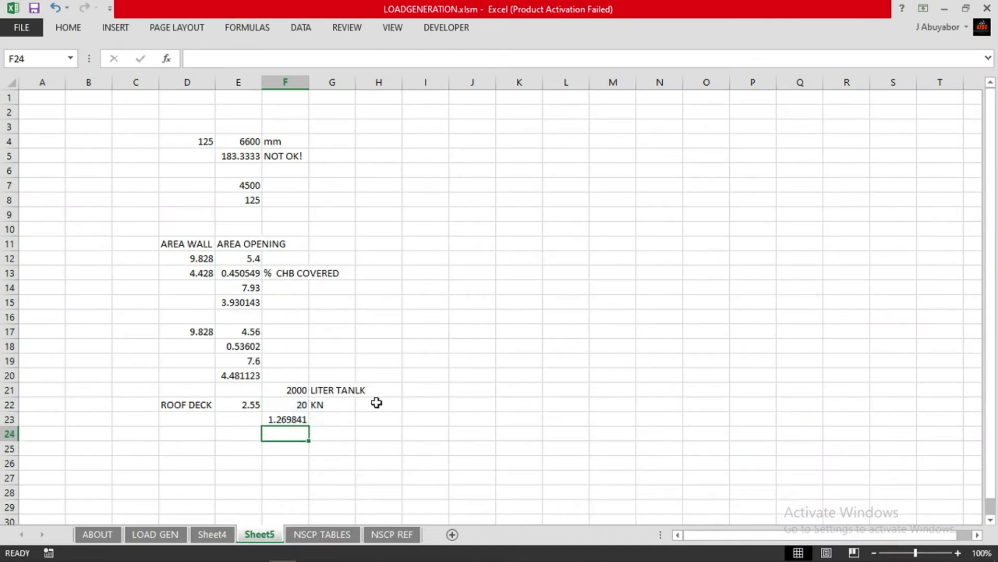
key("Up")
key("Right")
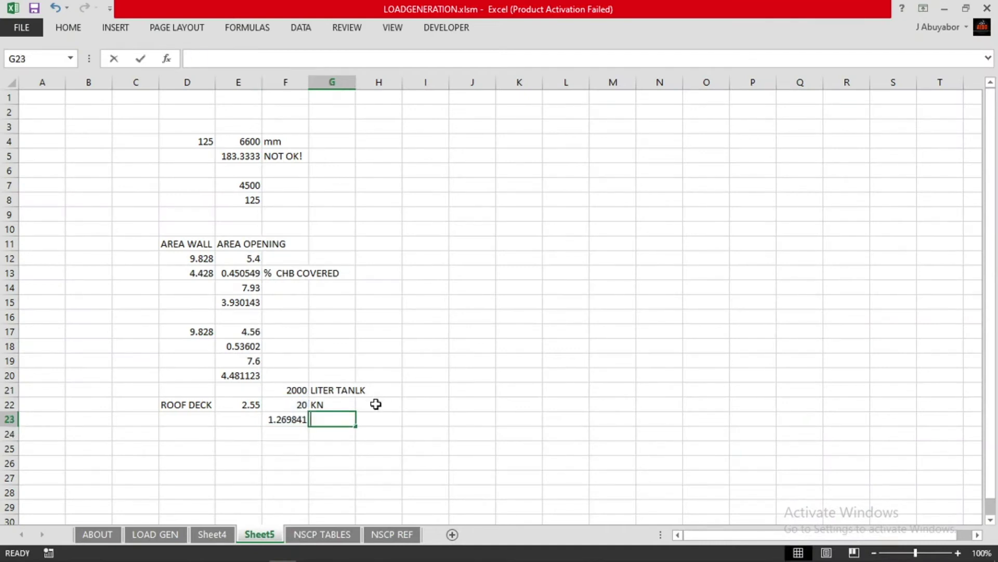
type("KN/SQM")
key("Return")
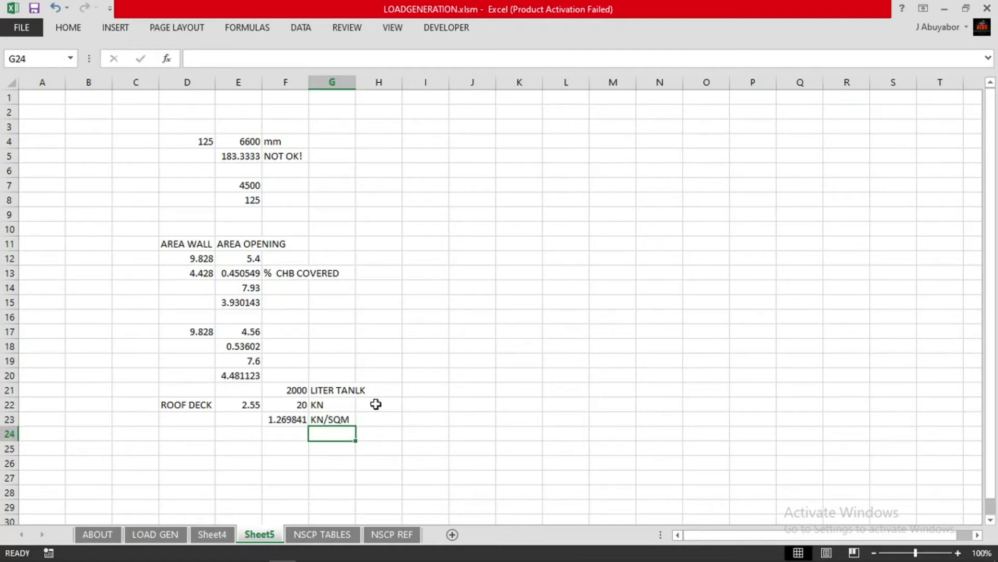
- Add the roof deck load and the tank area load in E24 with =E22+F23
key("Up")
key("Left")
key("Left")
key("Down")
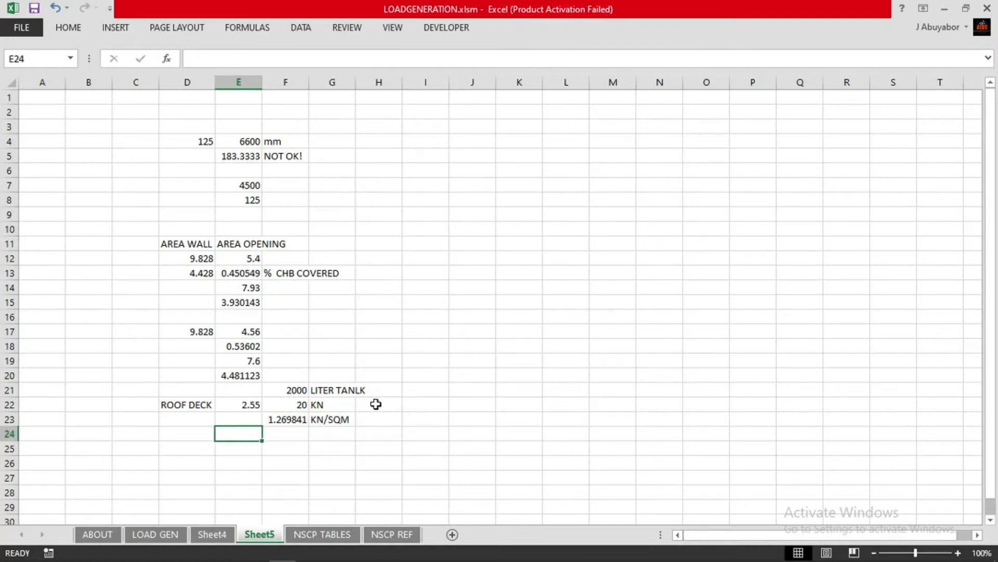
type("=")
key("Up")
key("Up")
type("+")
key("Right")
key("Up")
key("Return")
key("Up")
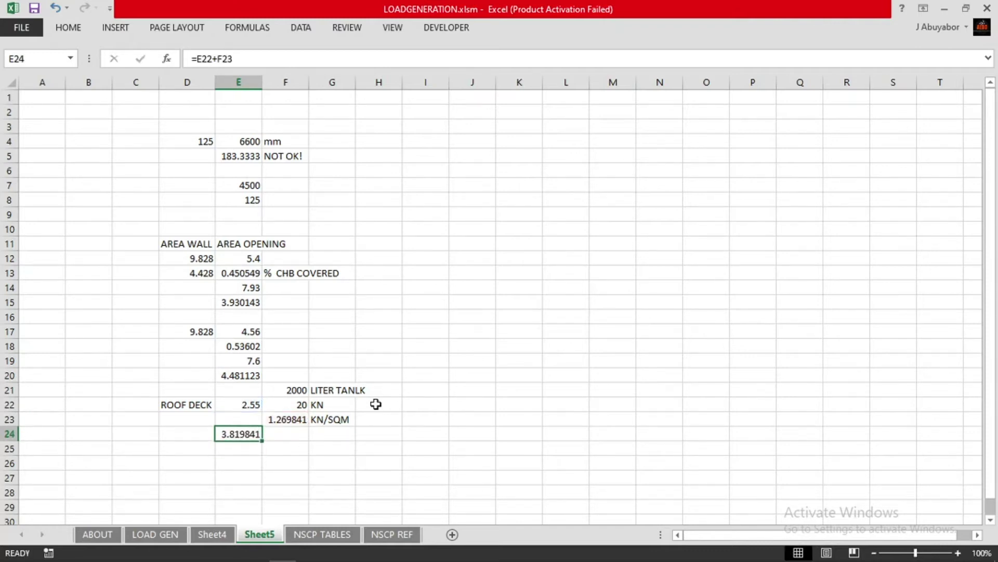
- Switch to STAAD.Pro and set the pressure of the _RDECK floor load in the DL reference load to 3.82 kN/m2
left_click(951, 10)
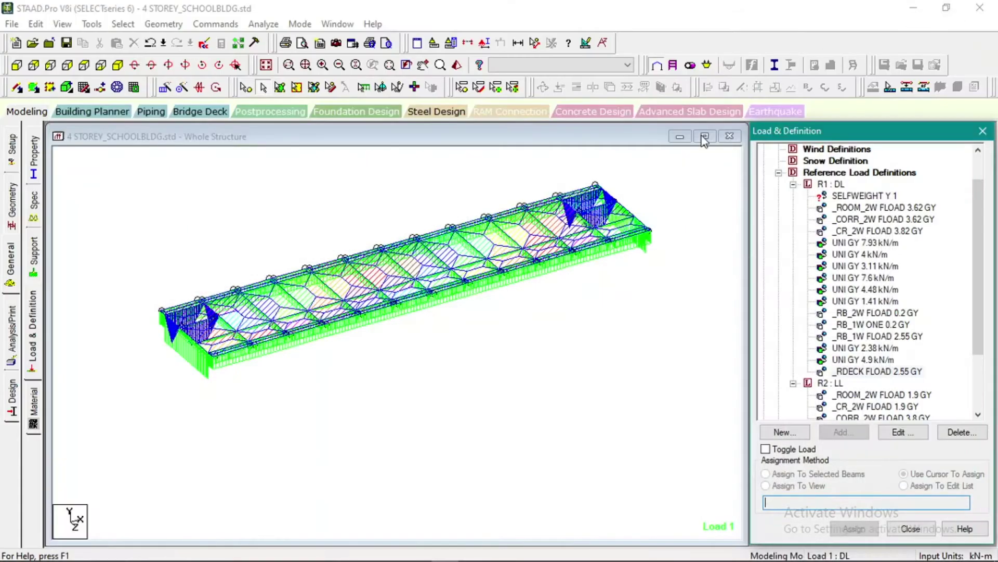
double_click(873, 371)
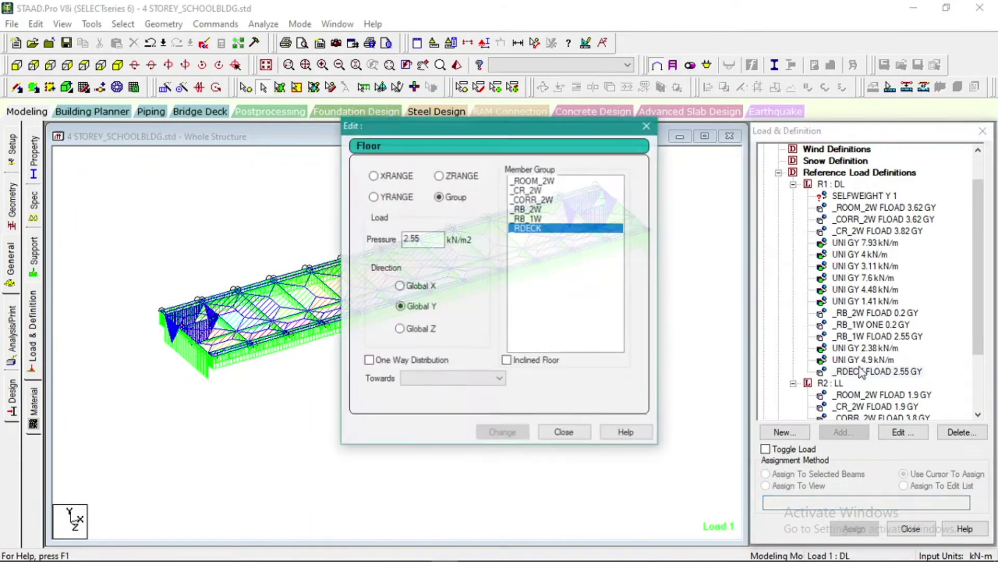
left_click_drag(432, 239, 387, 242)
type("3.82")
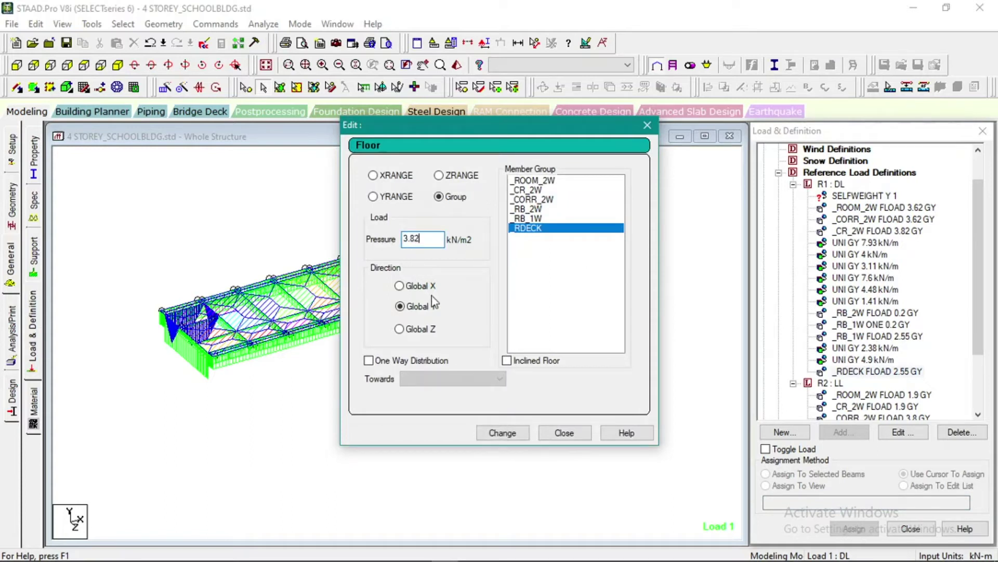
left_click(503, 434)
left_click(555, 435)
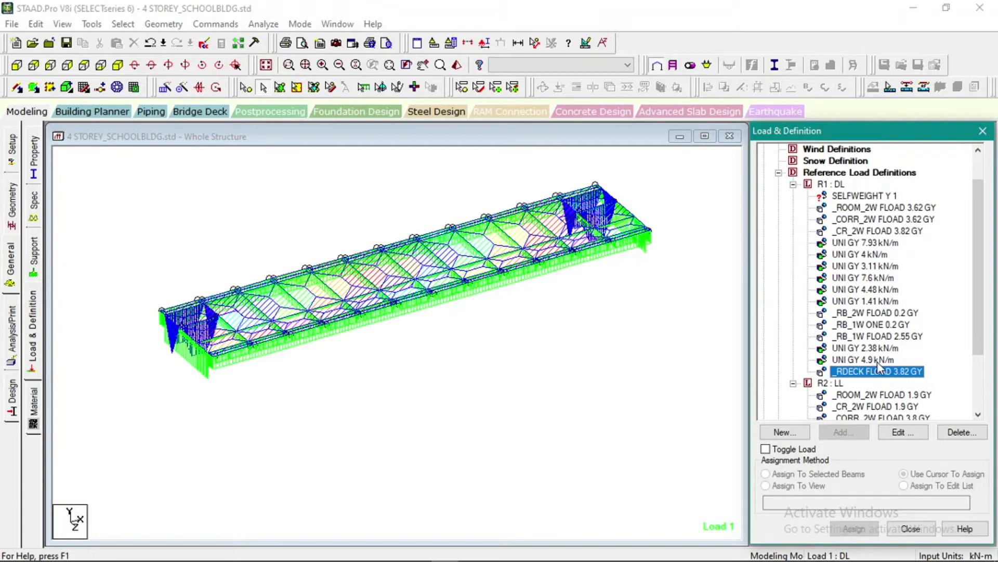
- Review the roof-level dead loads one by one, from the 4.9 kN/m member load back to the 4.48 kN/m wall load
left_click(877, 360)
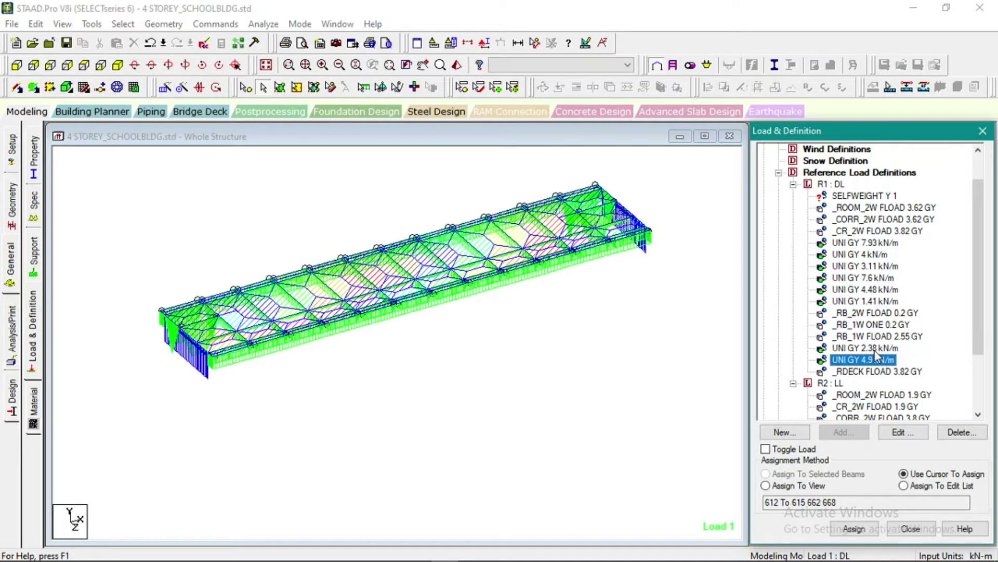
left_click(875, 349)
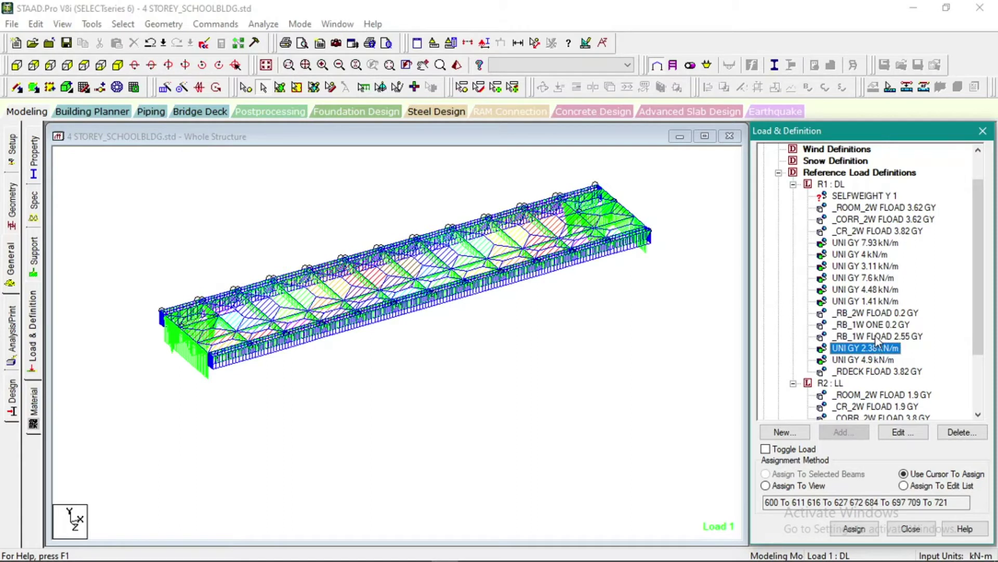
left_click(877, 338)
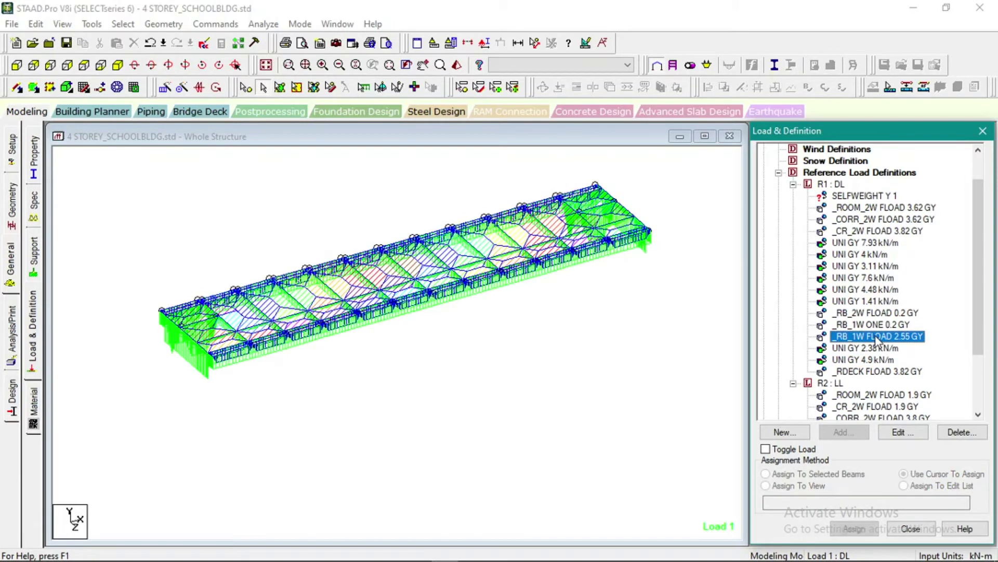
left_click(876, 326)
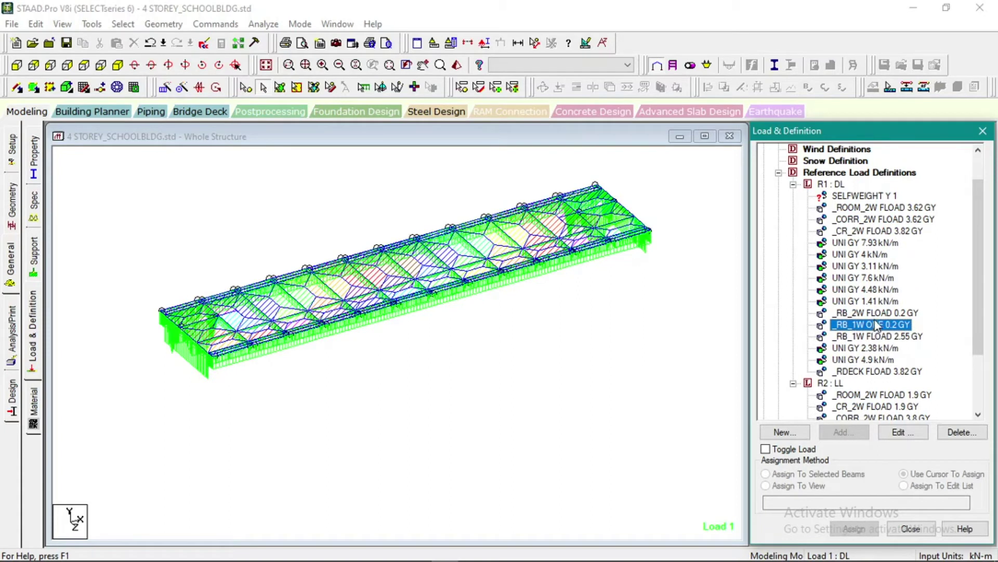
left_click(877, 313)
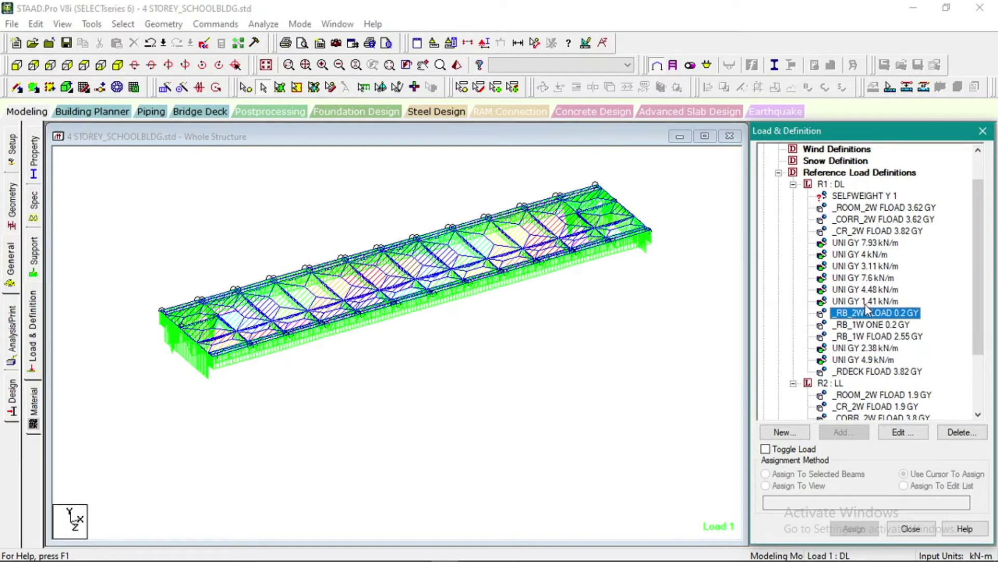
left_click(865, 301)
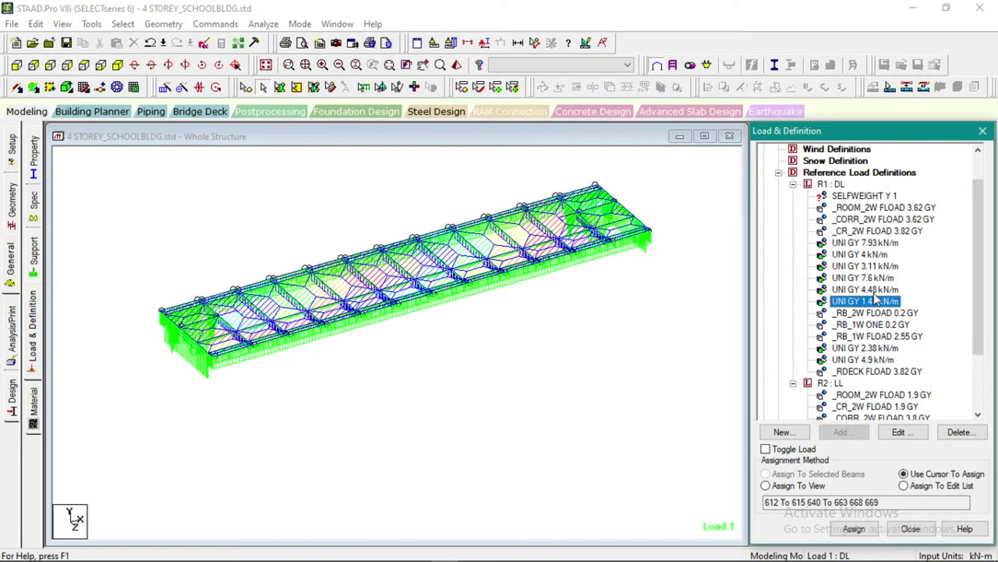
left_click(875, 296)
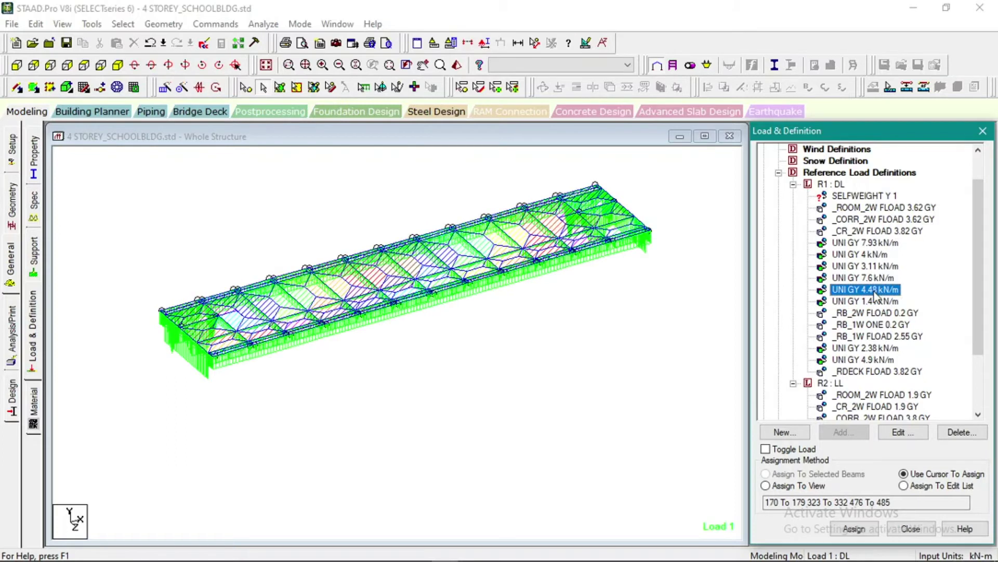
left_click(873, 304)
key("Down")
key("Down")
key("Down")
key("Down")
key("Down")
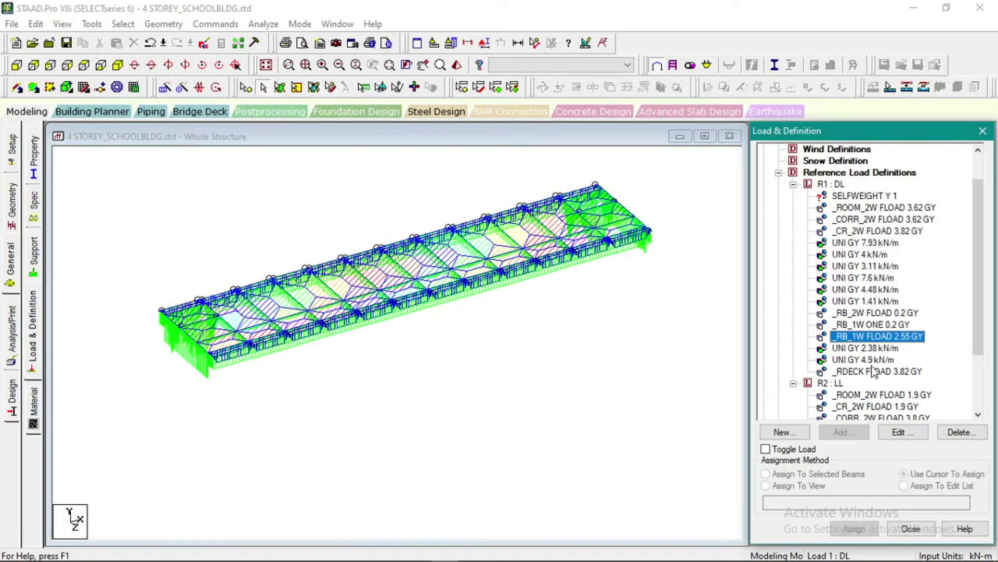
- Review the live load items under R2: LL, including the 3 kN/m member load and the corridor and comfort room floor loads
scroll(879, 383, "down", 2)
left_click(874, 350)
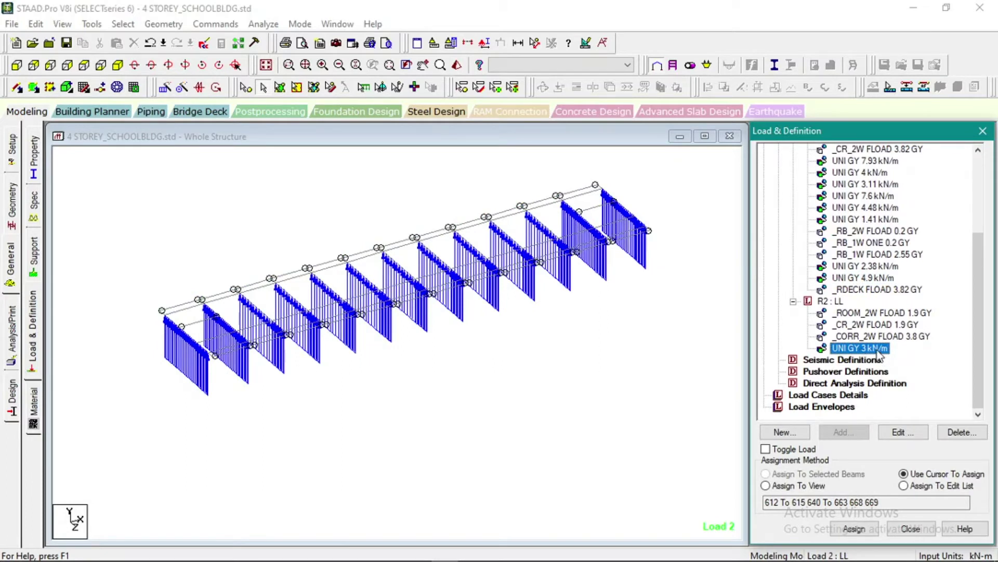
left_click(854, 337)
left_click(854, 325)
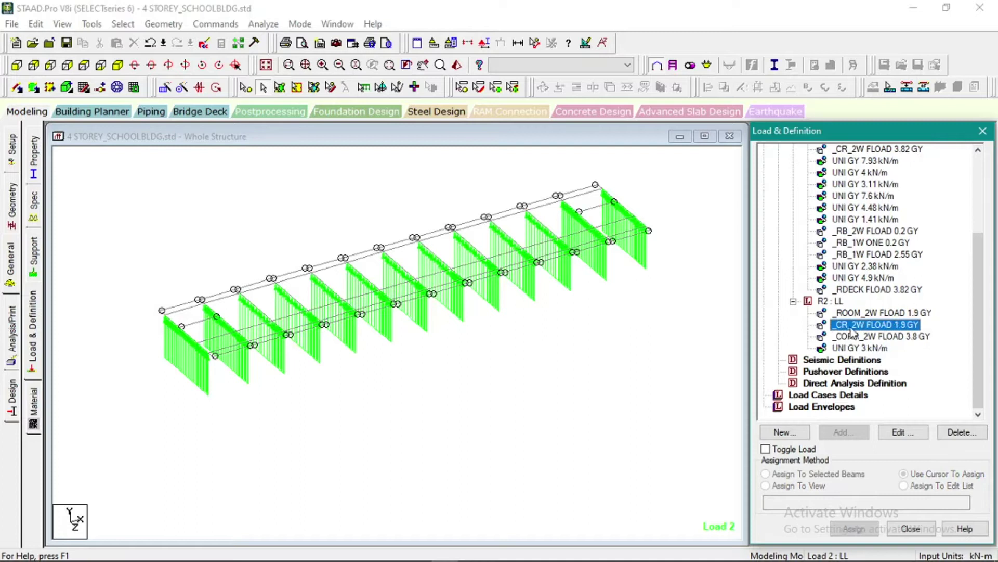
left_click(849, 348)
left_click(672, 349)
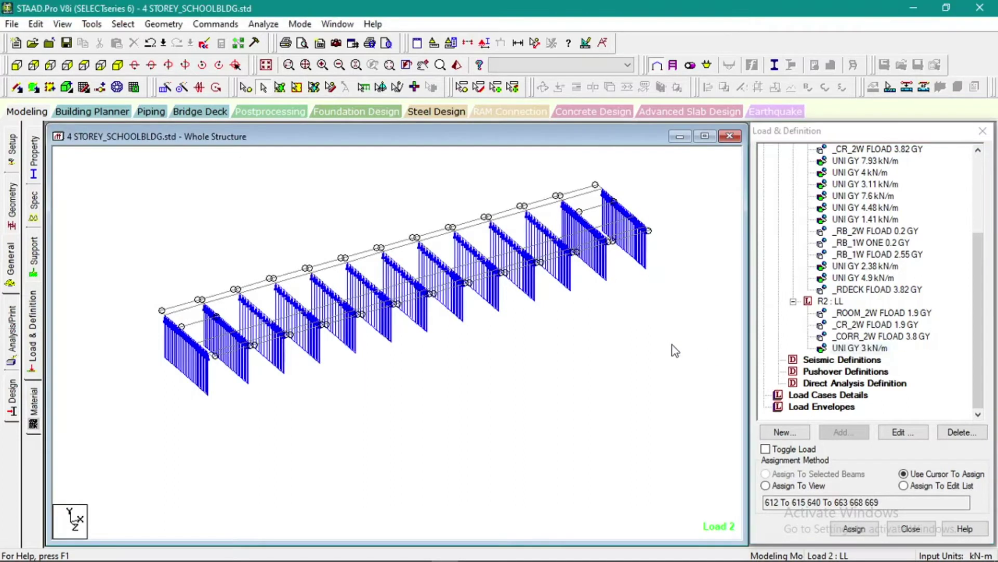
scroll(481, 410, "up", 2)
scroll(468, 412, "down", 3)
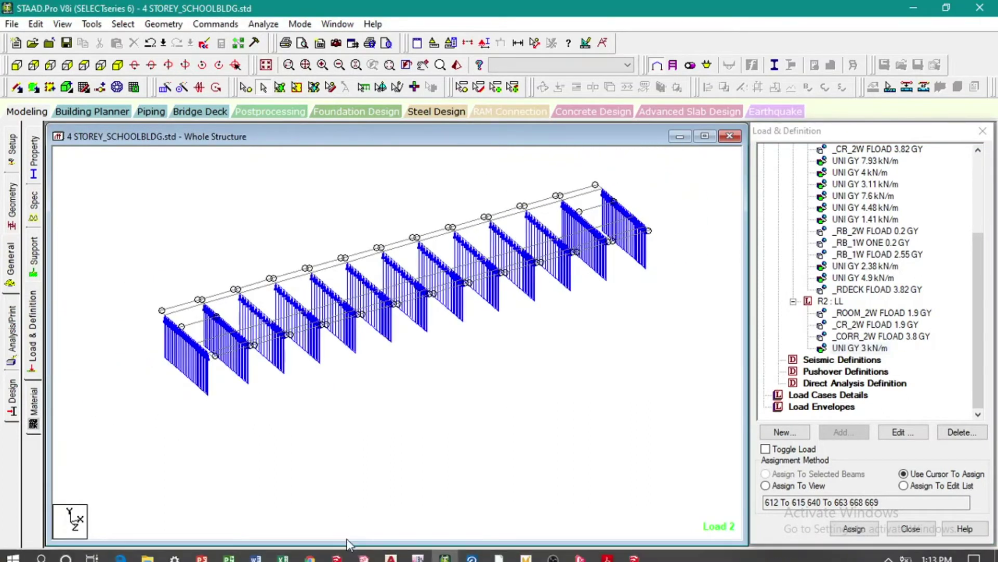
- Look up the tie beam load values on the LOAD GEN sheet in Excel and return to STAAD.Pro
left_click(283, 550)
scroll(408, 421, "down", 1)
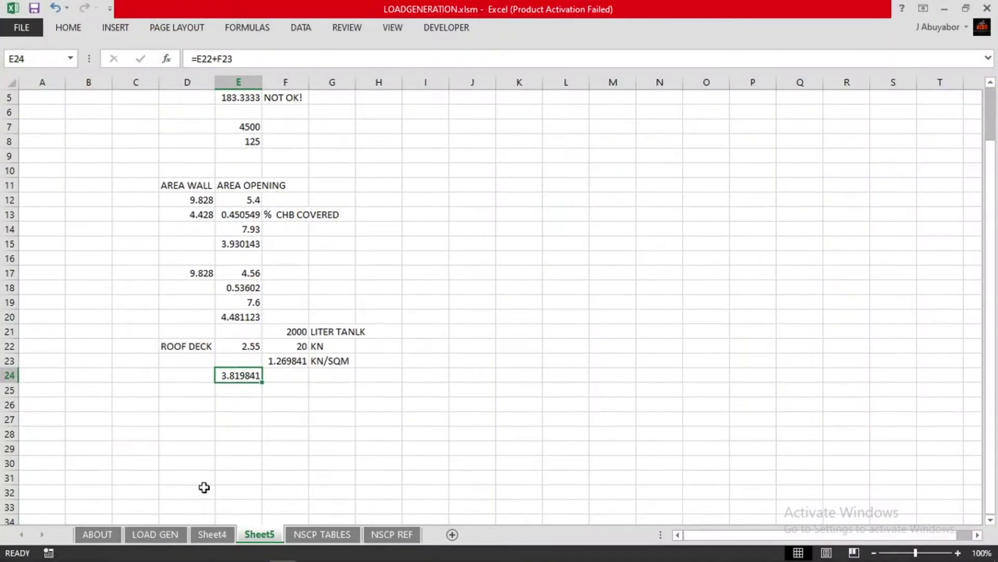
left_click(152, 535)
left_click(152, 437)
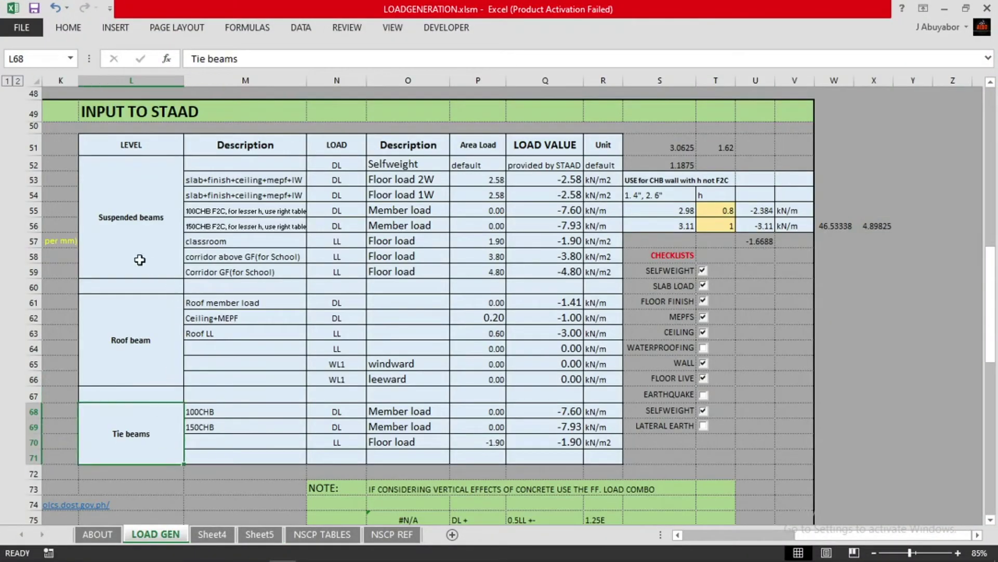
left_click(129, 244)
left_click(143, 331)
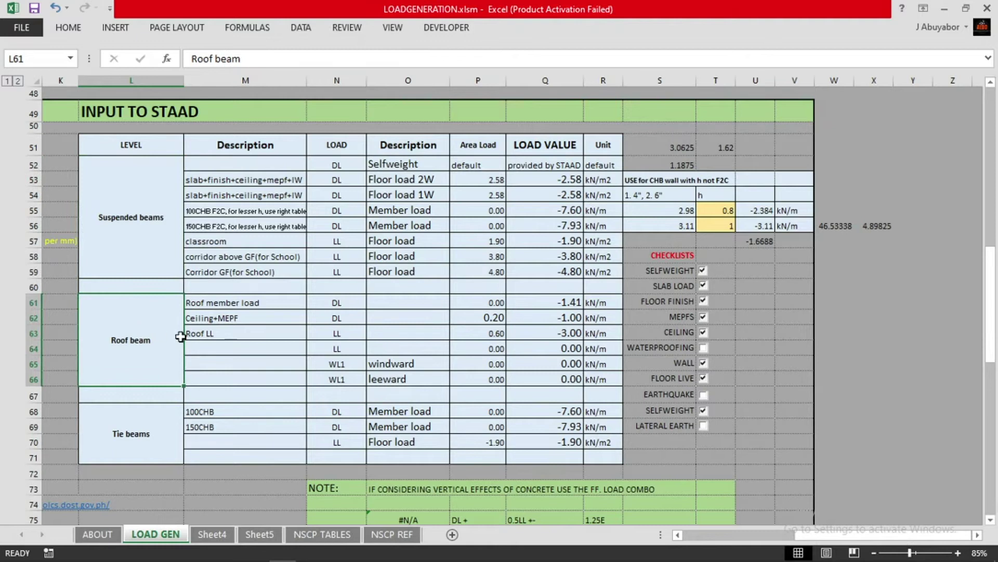
left_click(143, 431)
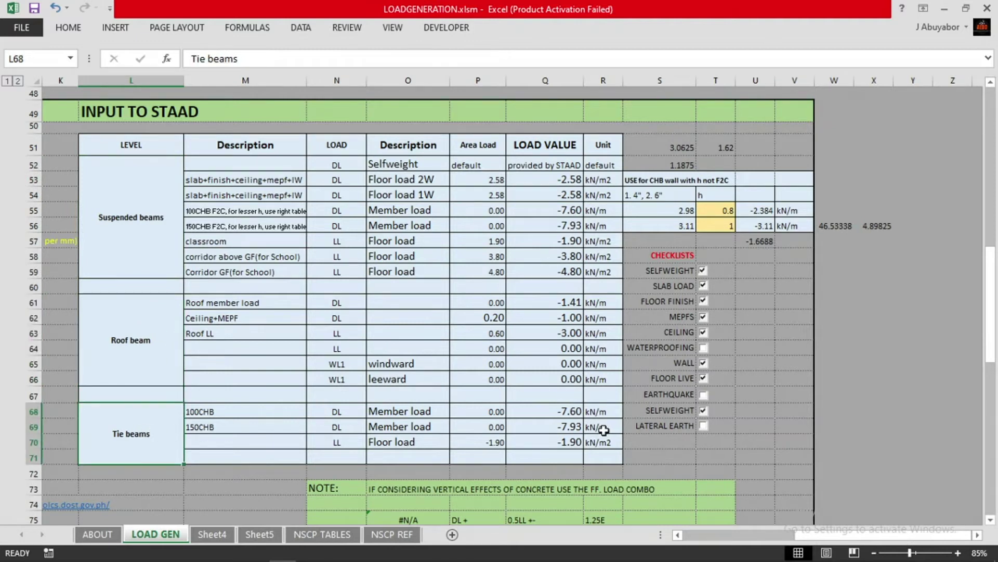
left_click(550, 417)
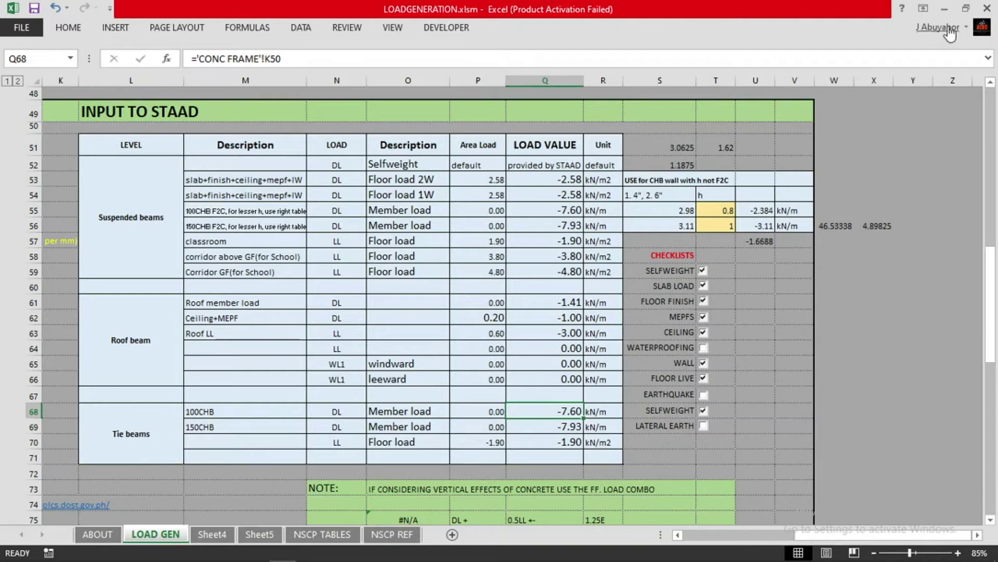
left_click(943, 10)
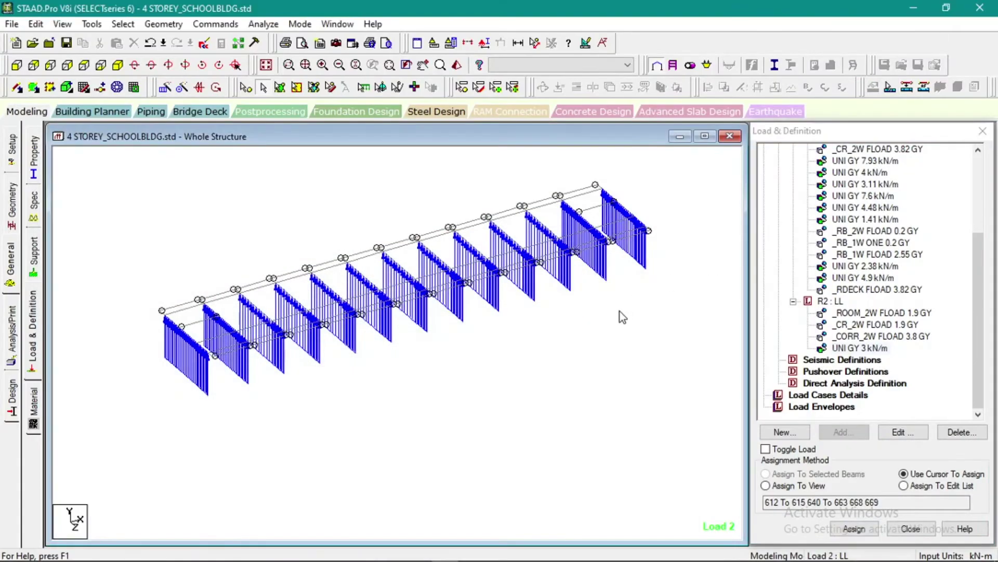
- Display the whole structure and inspect where the _ROOM_2W floor load and the 7.93 kN/m member load are applied
left_click(266, 65)
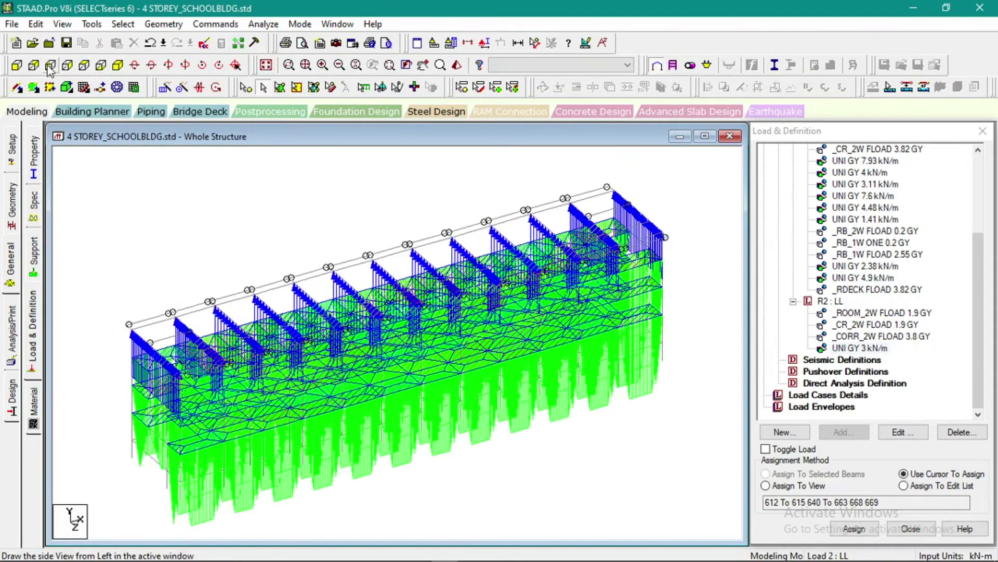
scroll(875, 248, "up", 3)
left_click(867, 220)
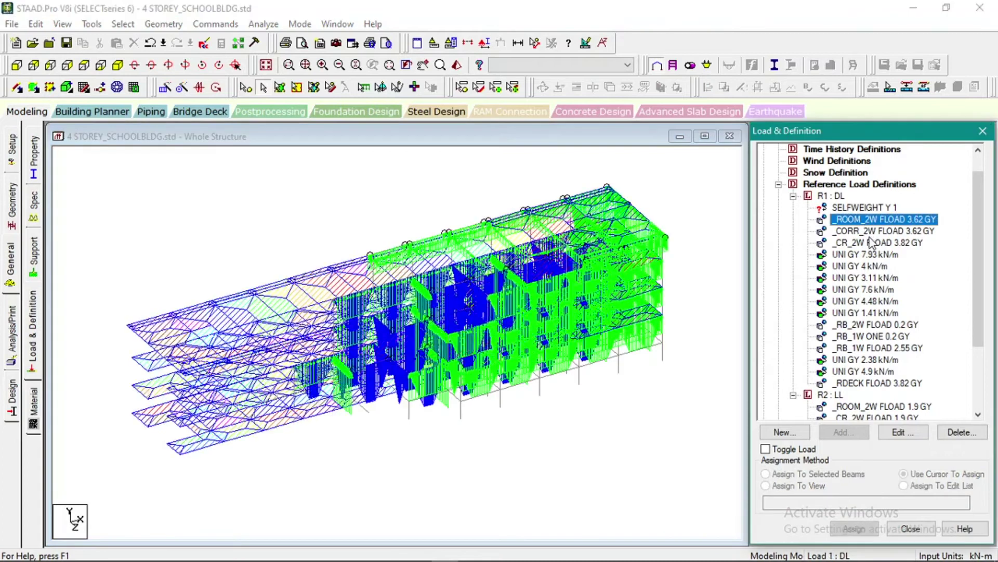
left_click(878, 254)
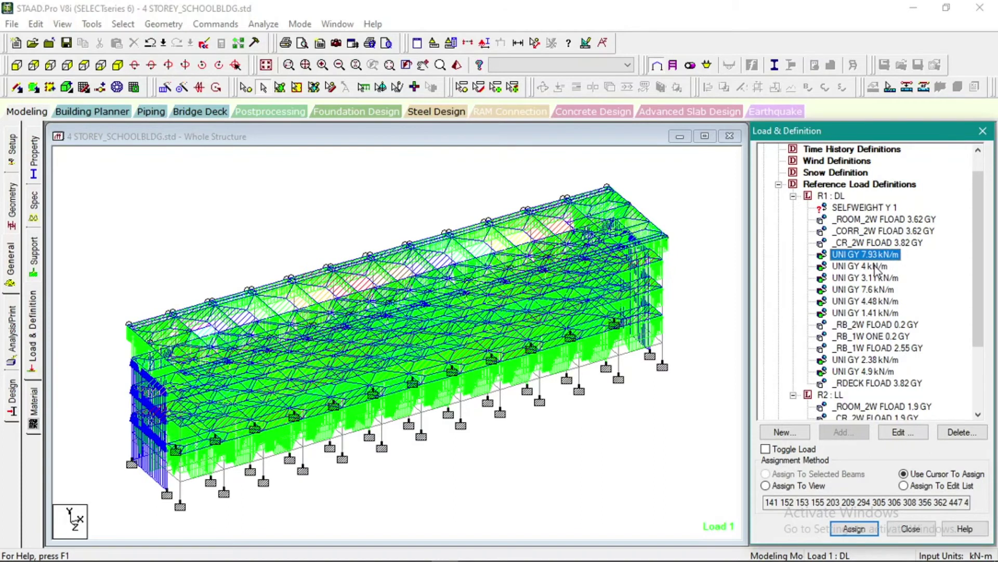
- Select the tie beams just above the supports from the side view, isolate them and show them in plan
left_click(50, 65)
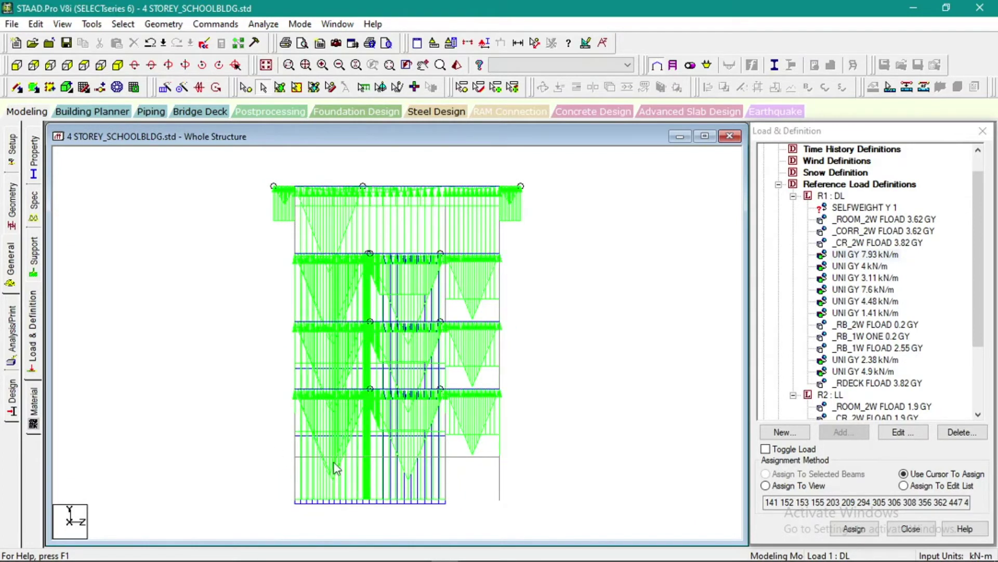
left_click(499, 457)
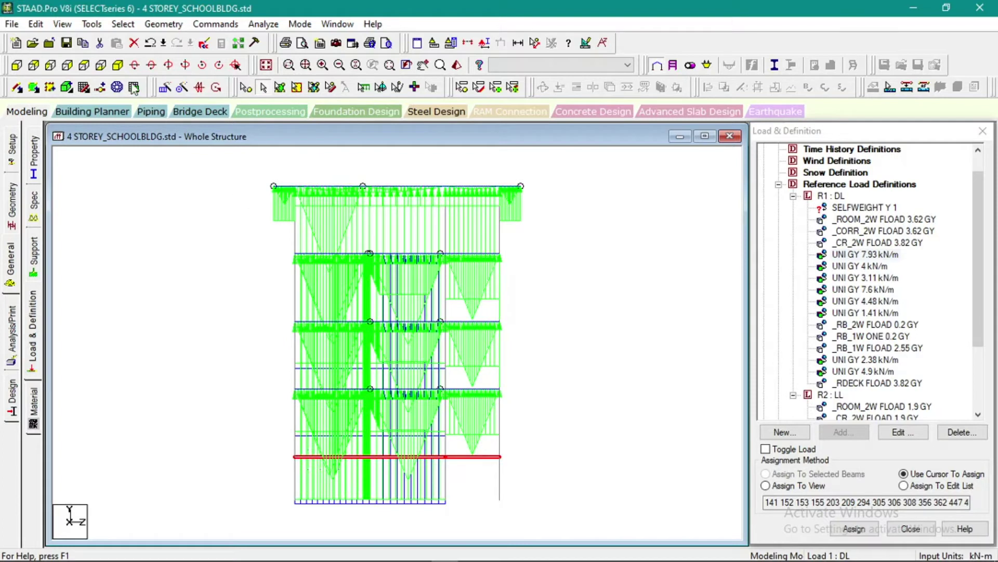
left_click(101, 67)
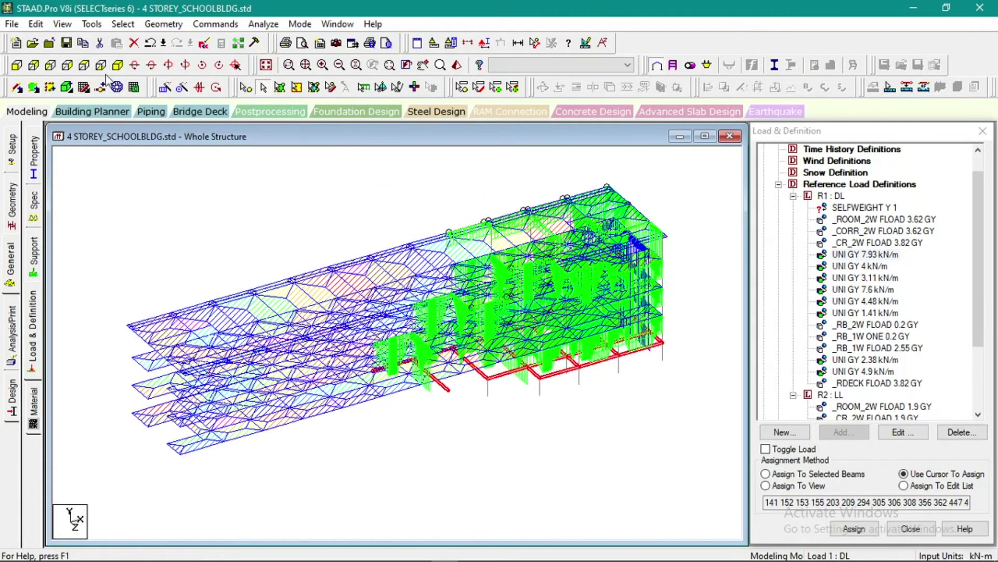
left_click(62, 24)
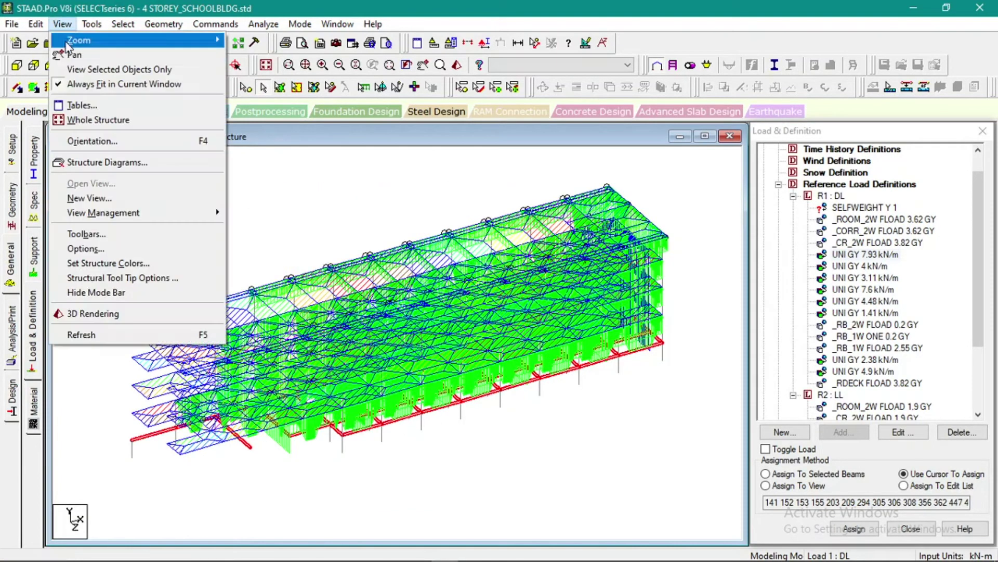
left_click(76, 69)
left_click(84, 65)
left_click(268, 235)
- Assign the UNI GY 7.93 kN/m load to the outer end and rear tie beams of the two end bays
left_click(858, 254)
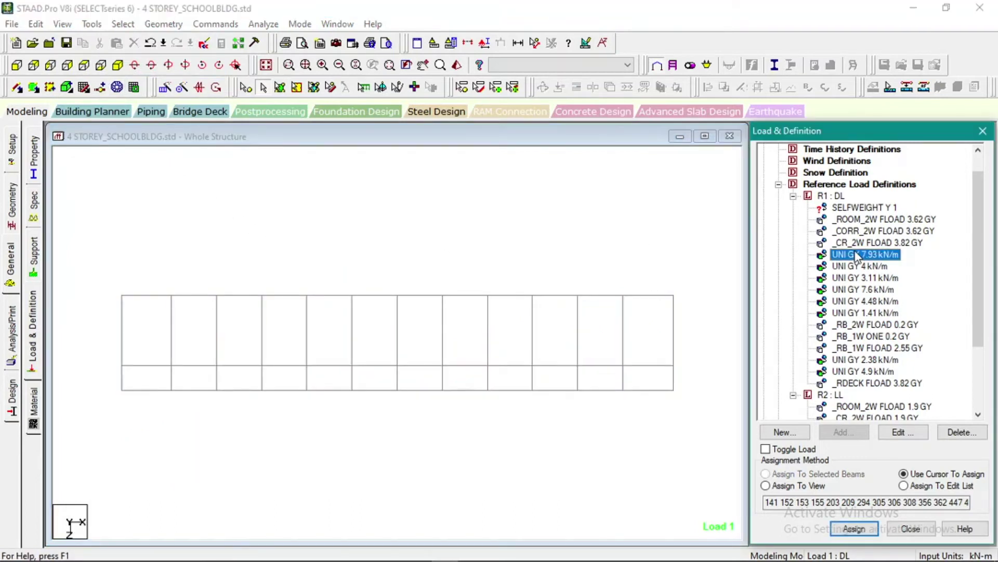
left_click(95, 269)
left_click_drag(91, 261, 175, 302)
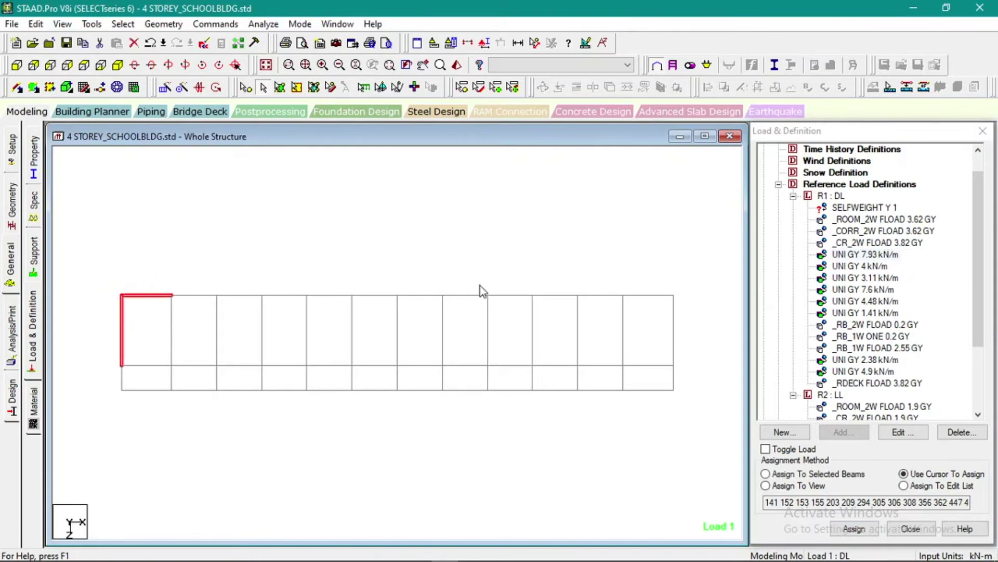
left_click_drag(622, 270, 690, 378)
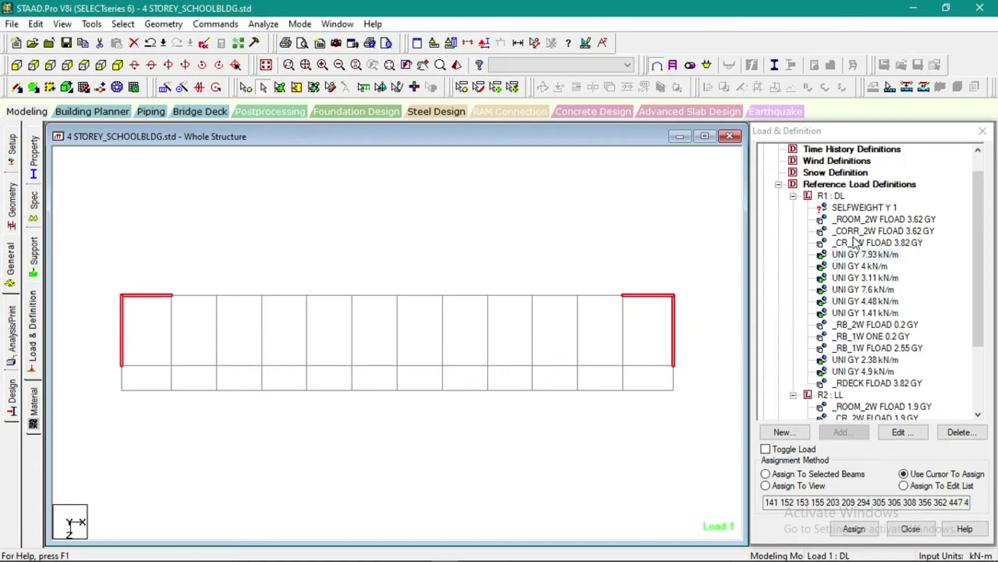
left_click(855, 276)
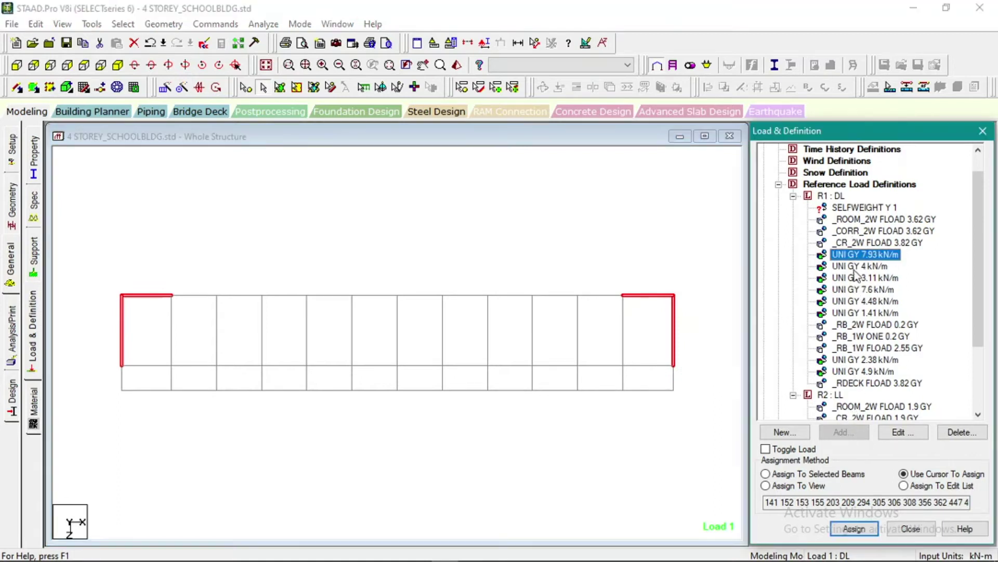
left_click(820, 474)
left_click(854, 528)
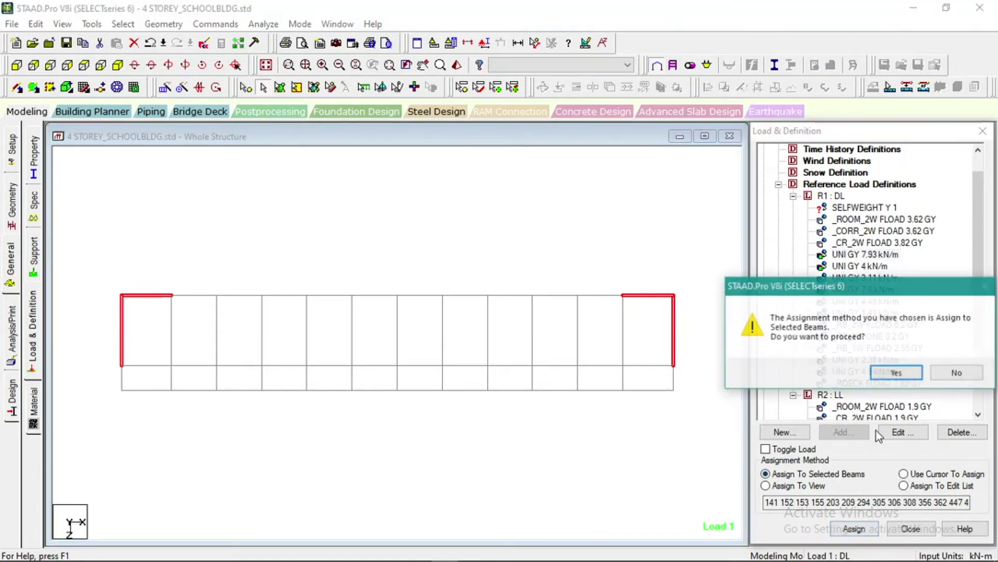
left_click(881, 372)
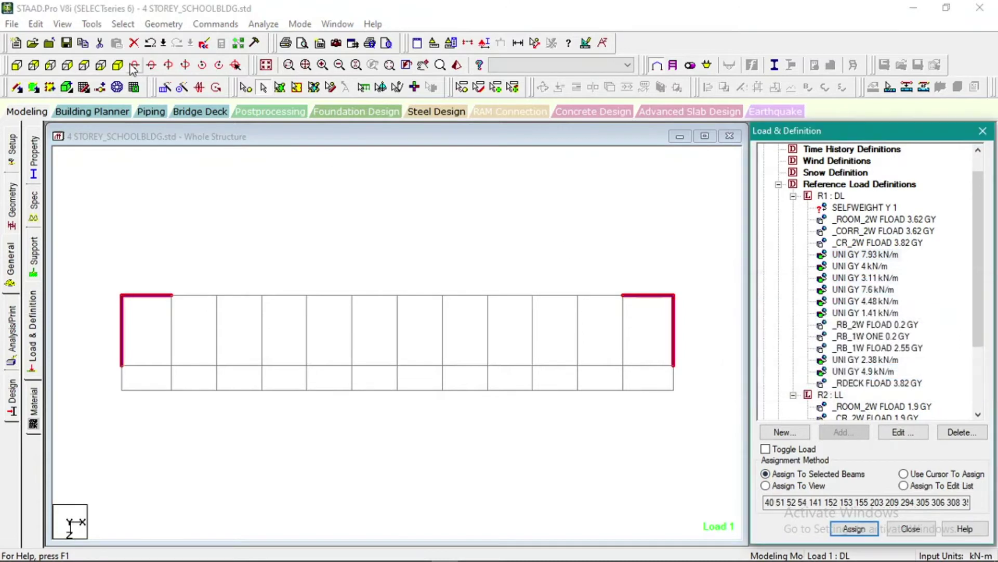
- Assign the UNI GY 3.11 kN/m load to the rear tie beams of the ten bays between the end bays
left_click(860, 266)
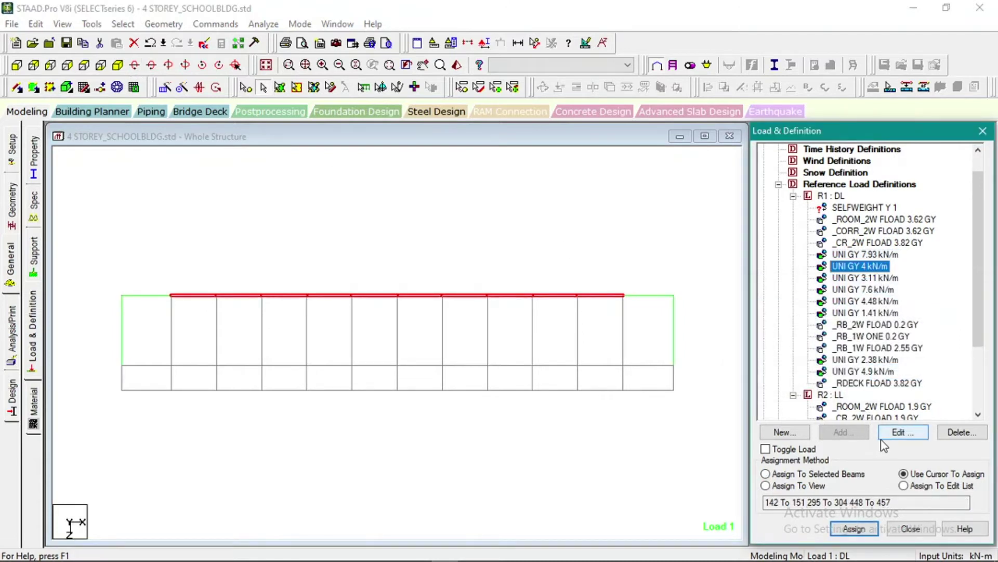
key("Down")
left_click(821, 473)
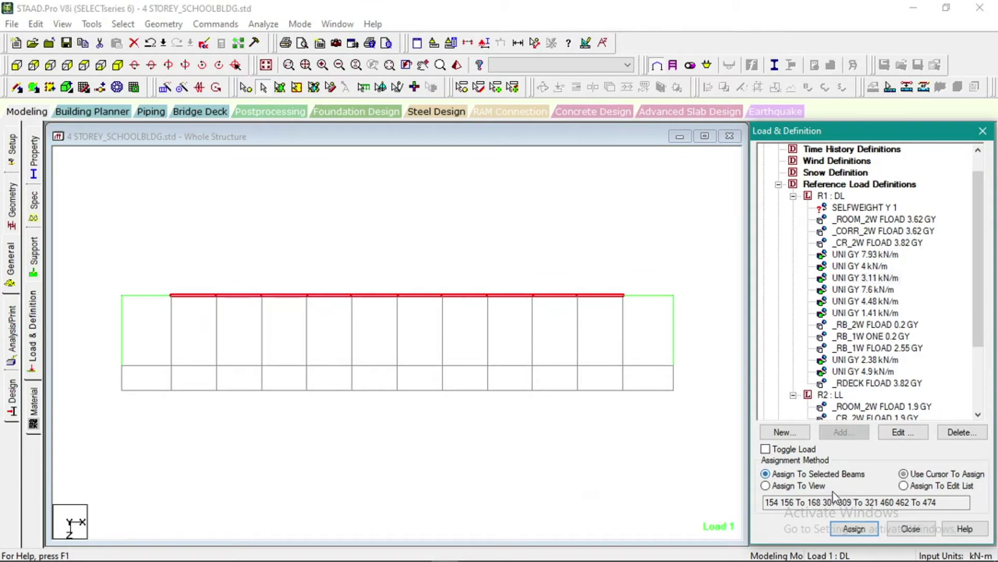
left_click(854, 528)
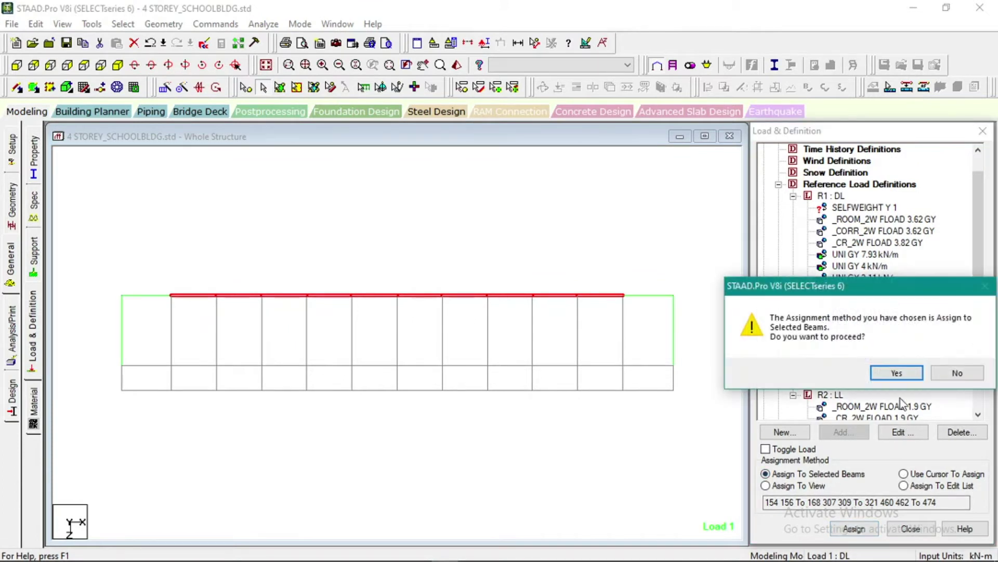
left_click(896, 373)
left_click(861, 281)
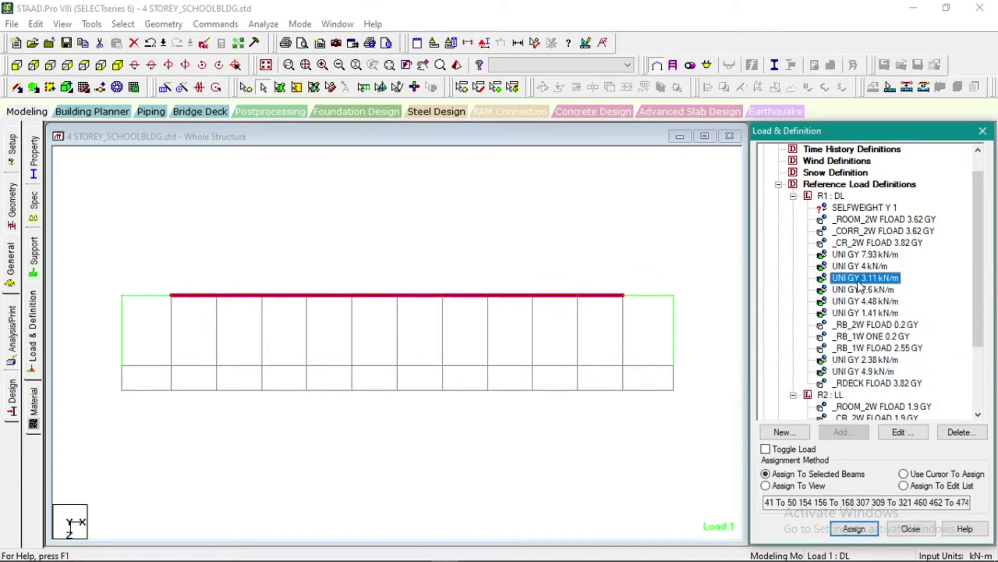
- Clear the selection, inspect the ground-floor walls at the open end of the SketchUp school model, and return to STAAD.Pro
mouse_move(266, 551)
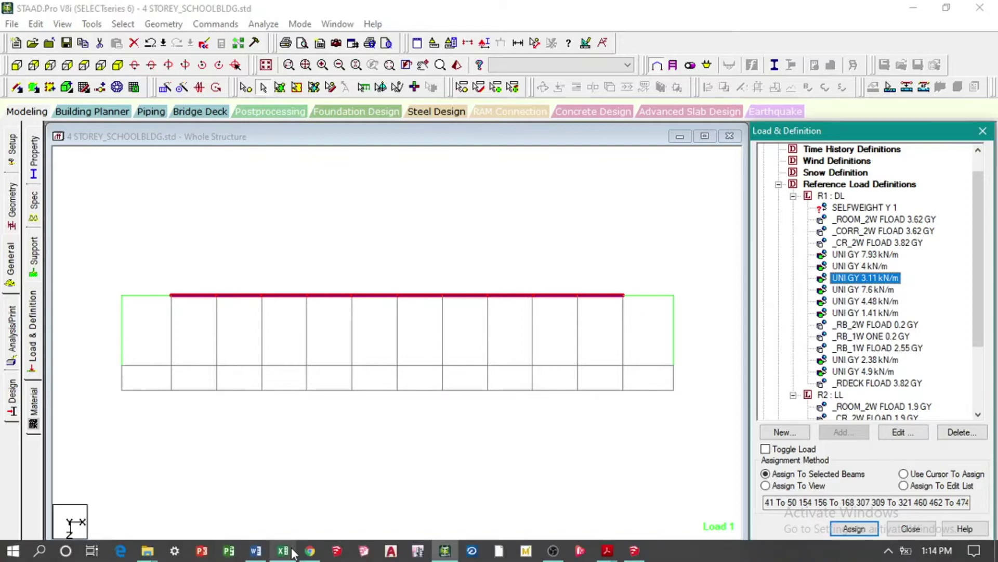
left_click(112, 372)
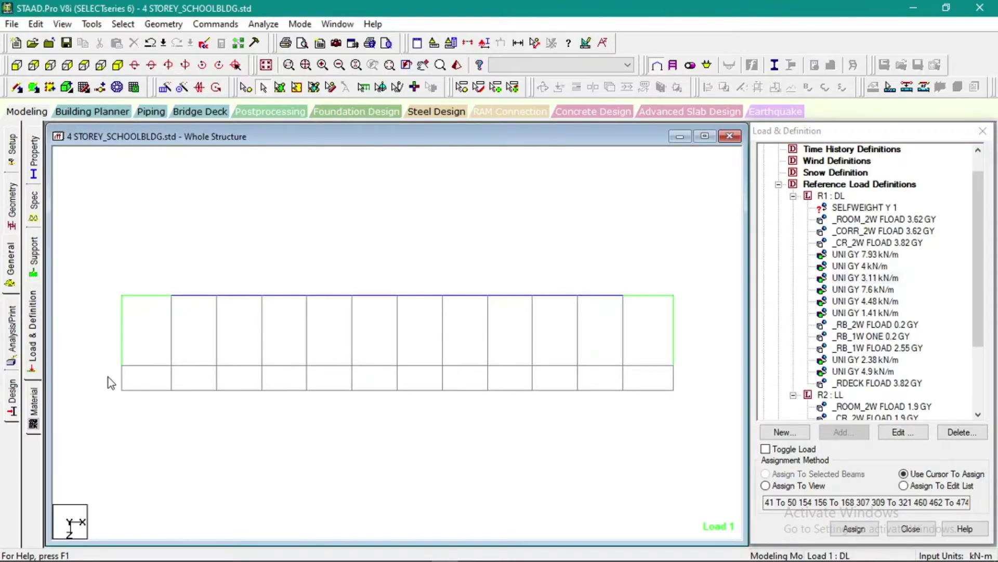
left_click(635, 551)
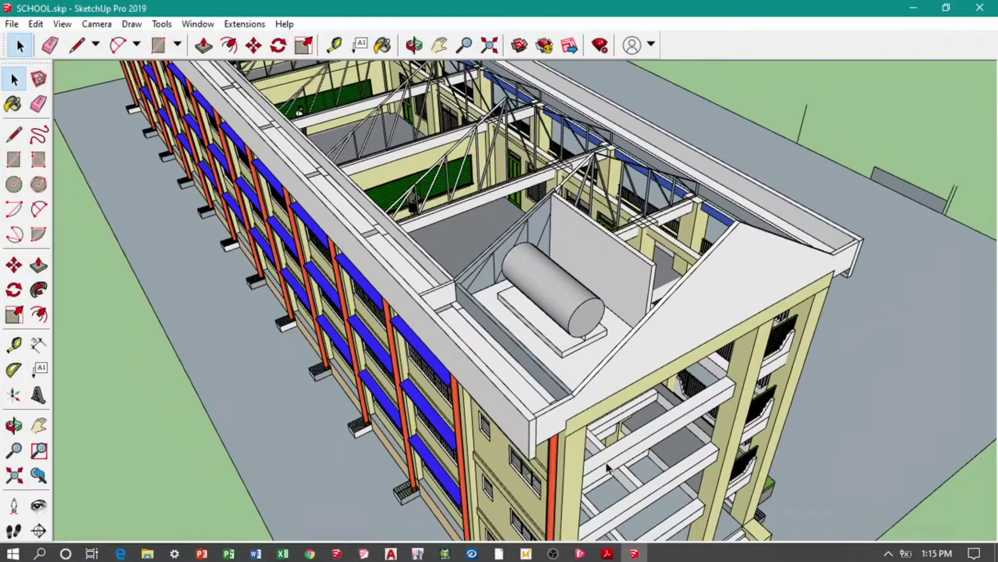
left_click_drag(707, 450, 341, 357)
scroll(350, 421, "up", 5)
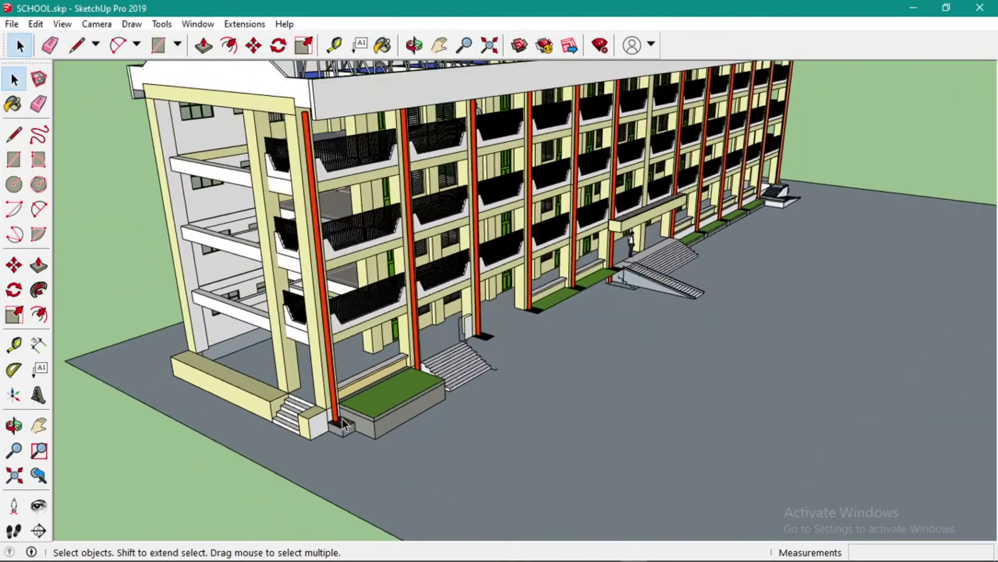
scroll(310, 372, "up", 4)
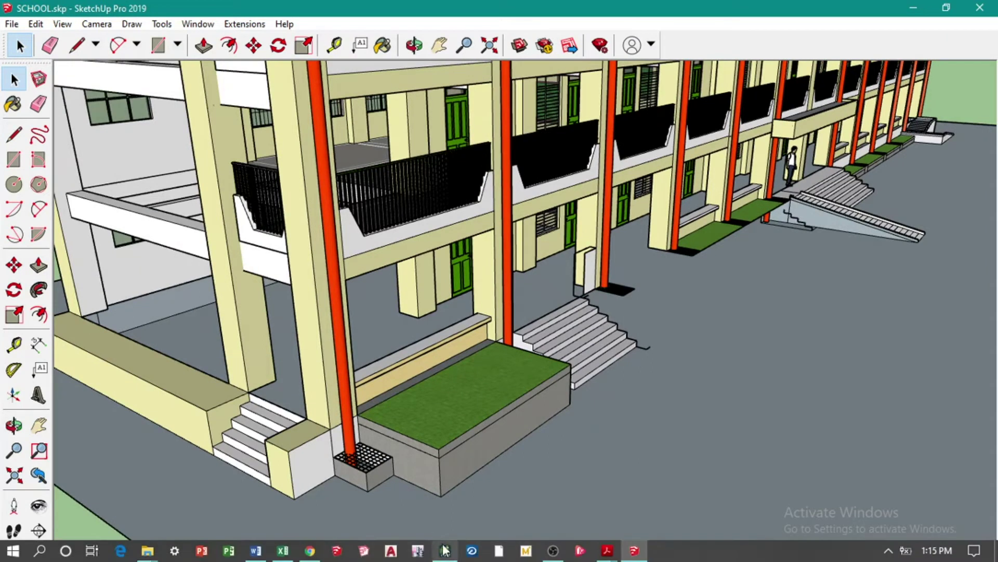
left_click(440, 535)
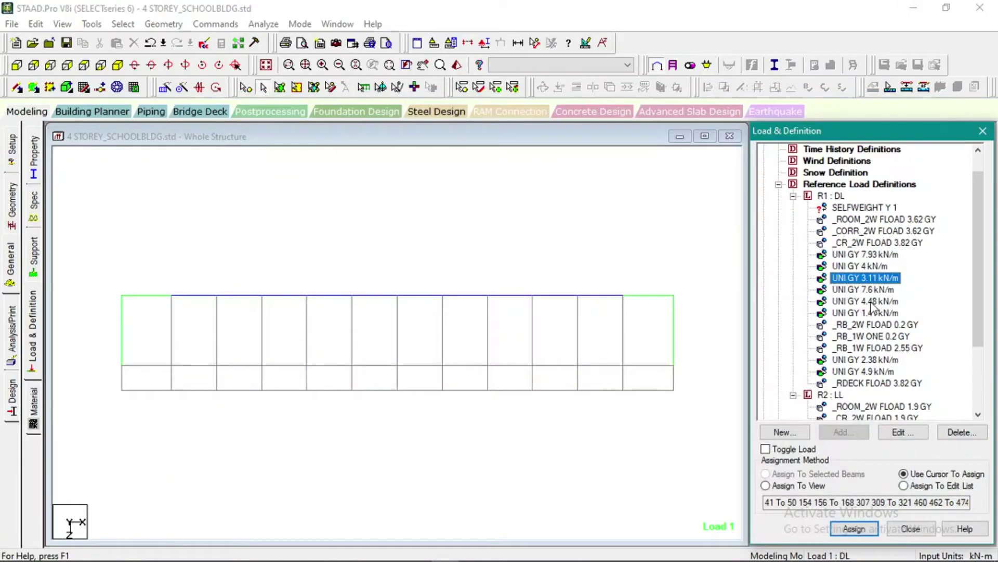
- Assign the UNI GY 7.6 kN/m load to the six transverse room tie beams, taking every second grid line between the end bays
left_click(871, 289)
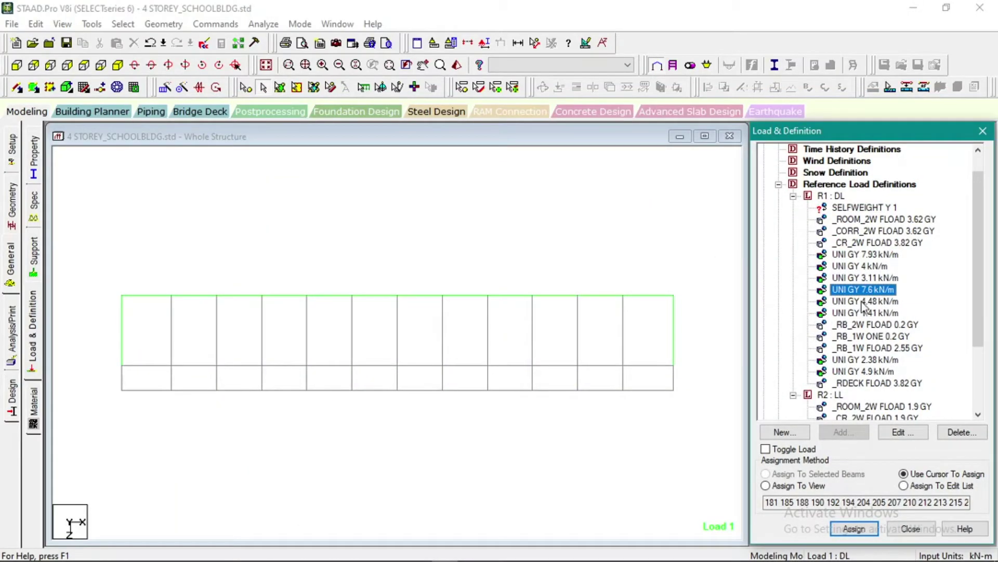
left_click(183, 359)
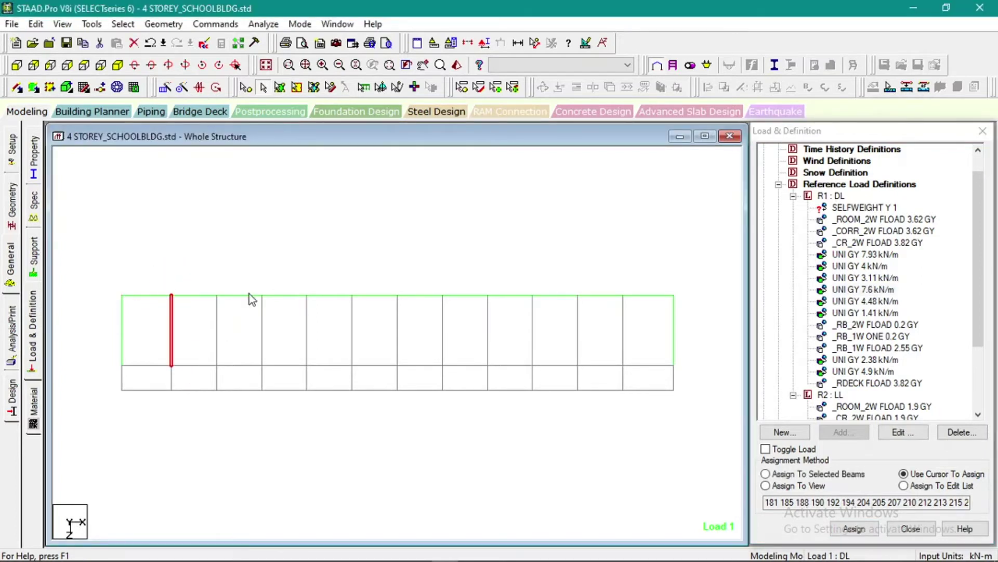
left_click(276, 360)
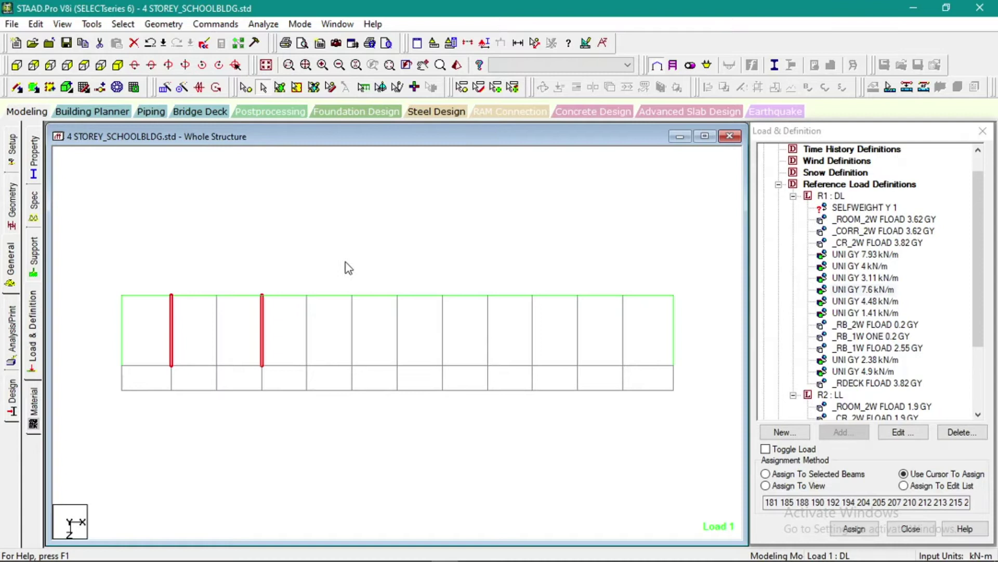
left_click(369, 367)
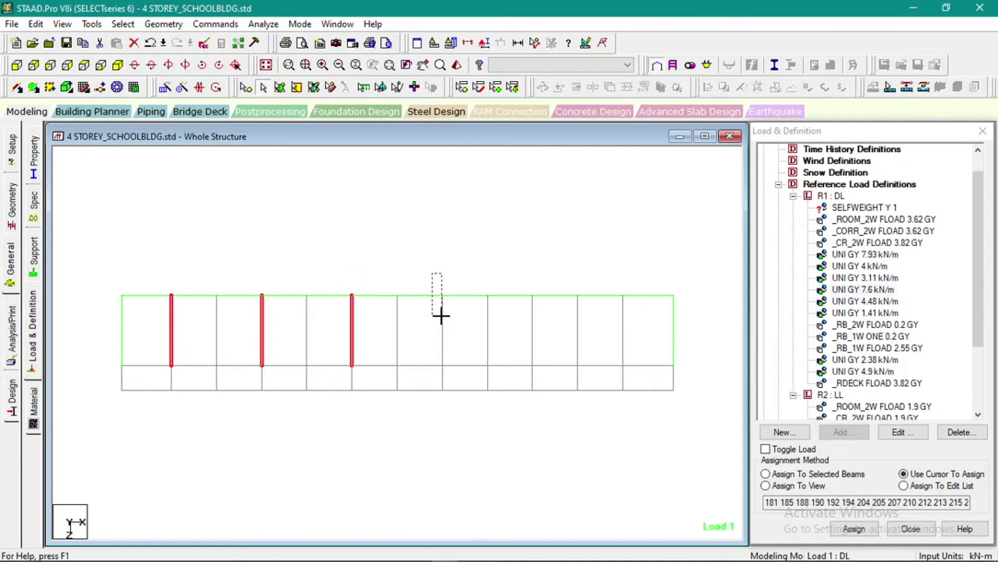
left_click(450, 371)
left_click(542, 358)
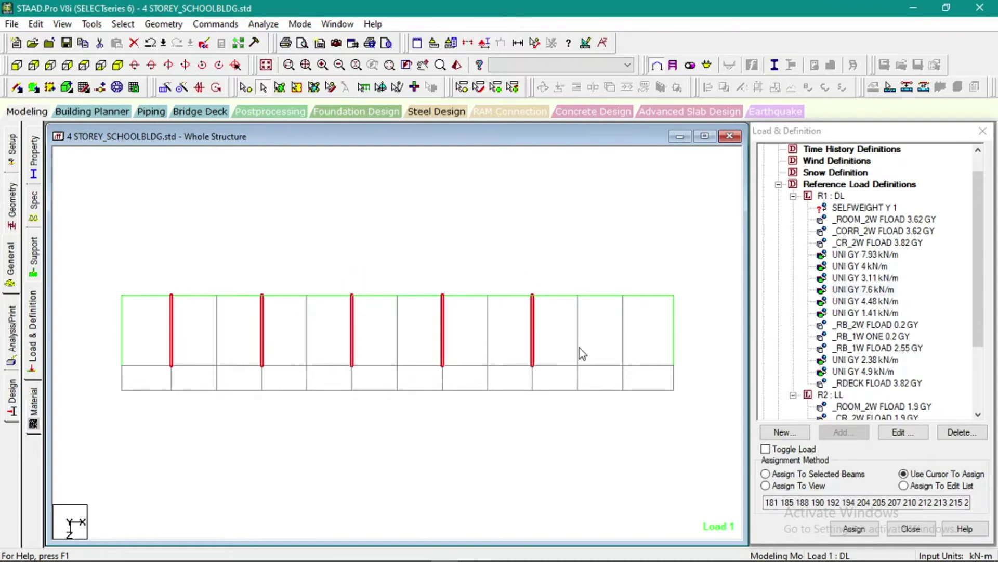
left_click(627, 363)
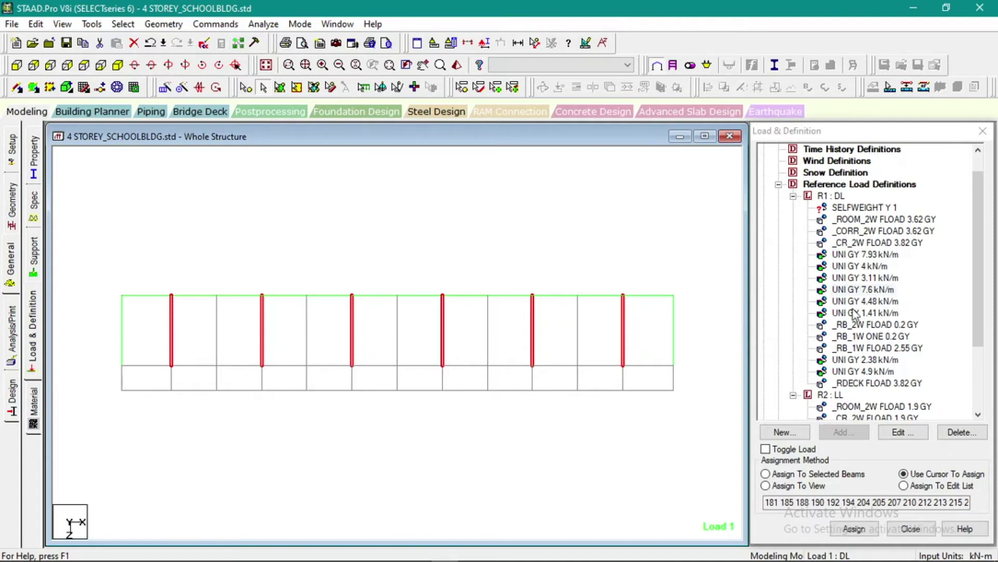
left_click(863, 290)
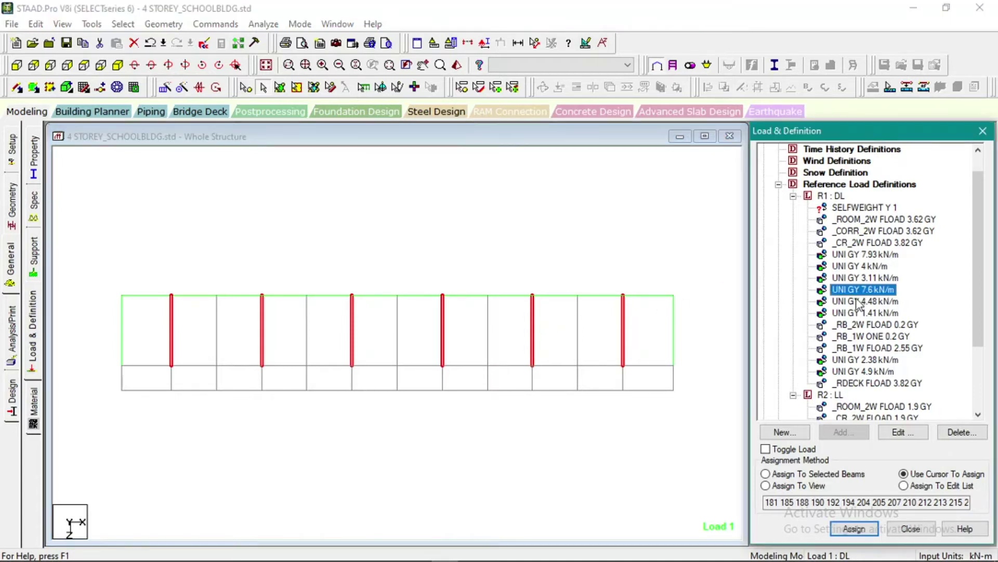
left_click(829, 473)
left_click(855, 529)
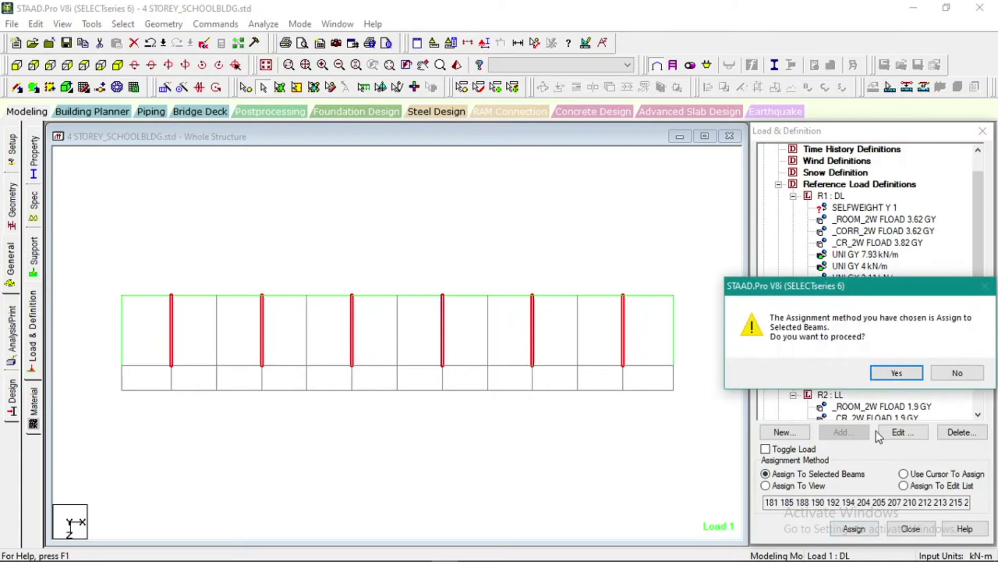
left_click(894, 373)
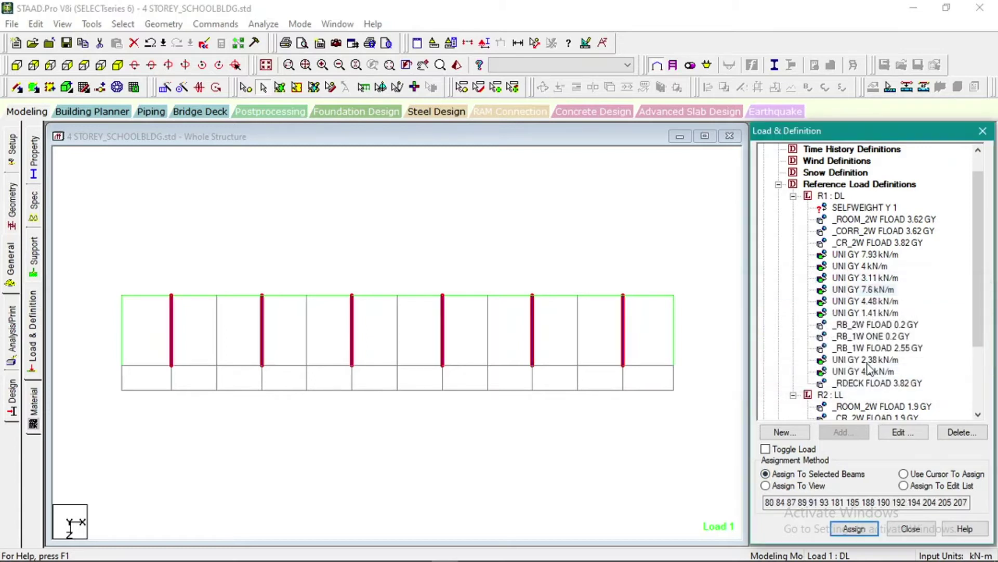
- Assign the UNI GY 4.48 kN/m load to the middle longitudinal tie beams between the end bays, saving the modified structure along the way
left_click(857, 304)
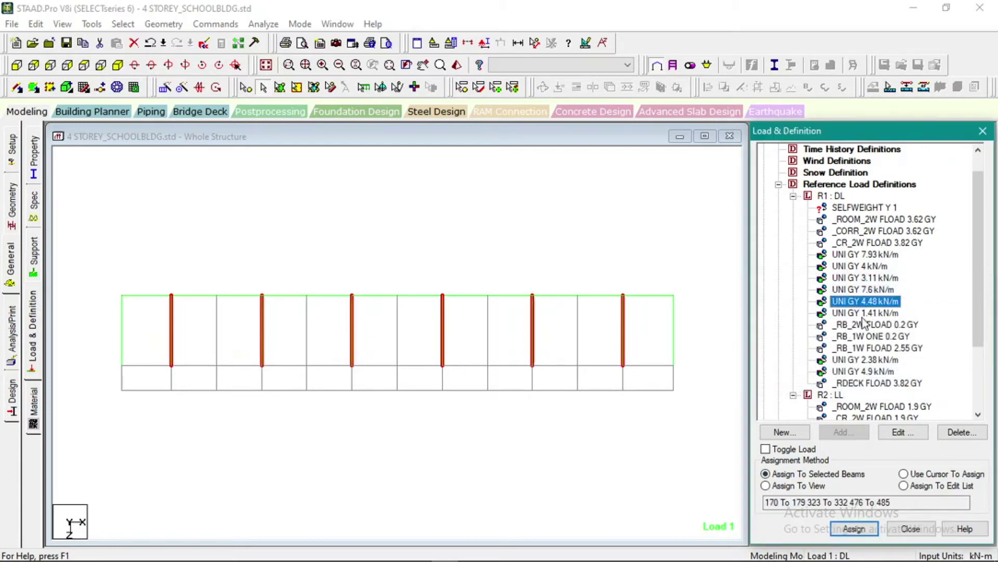
left_click_drag(159, 357, 626, 371)
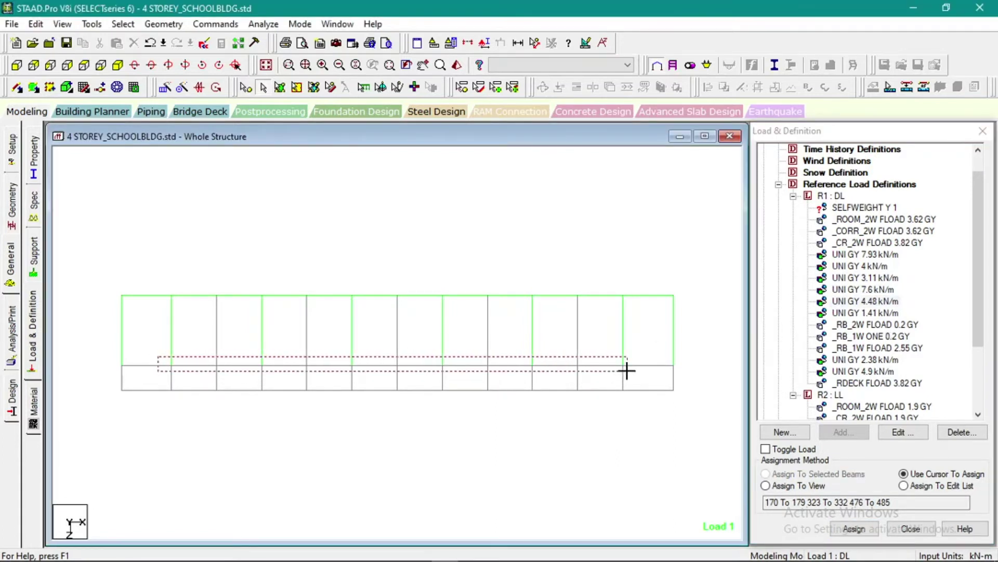
left_click(512, 319)
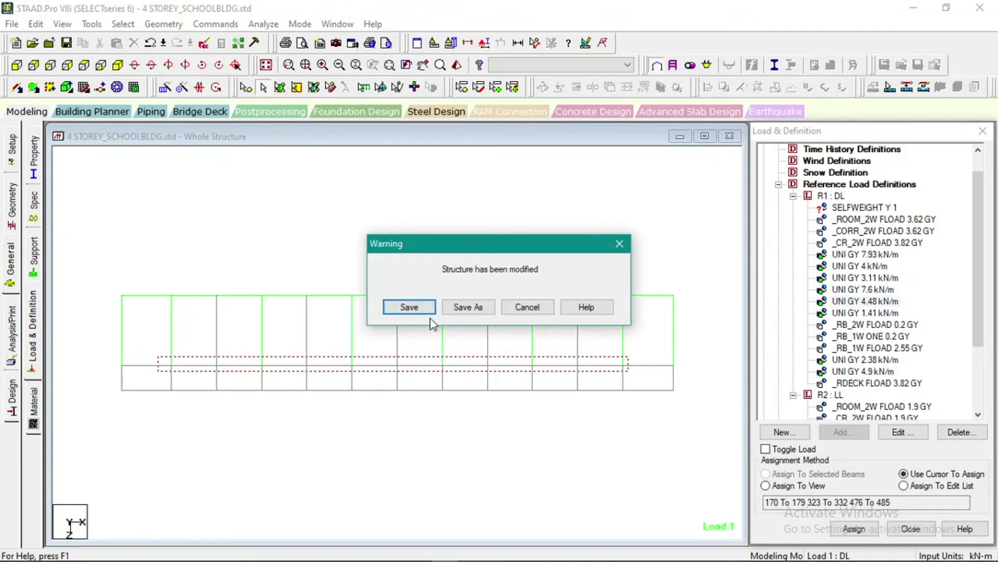
left_click(414, 309)
left_click_drag(158, 356, 631, 380)
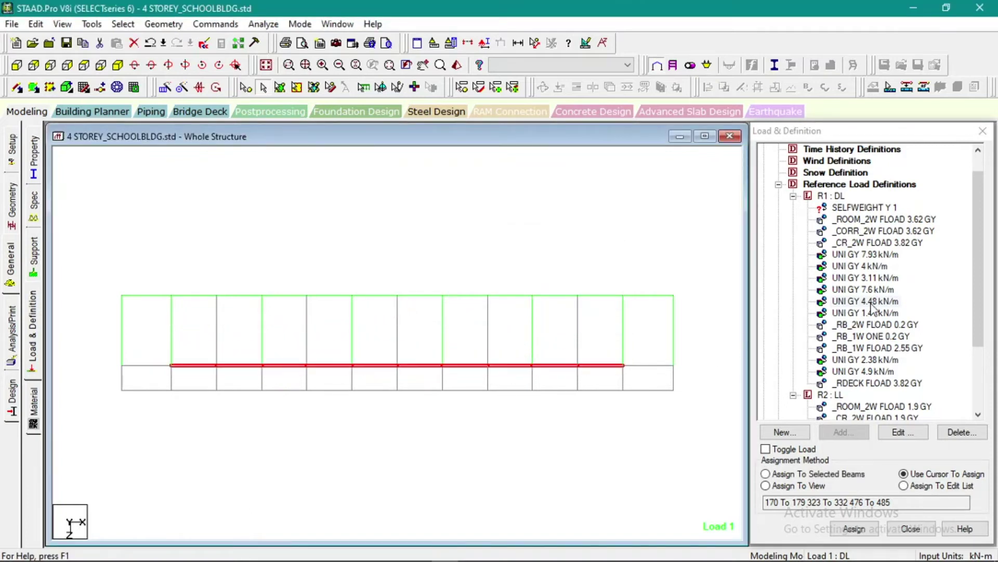
left_click(865, 301)
left_click(844, 474)
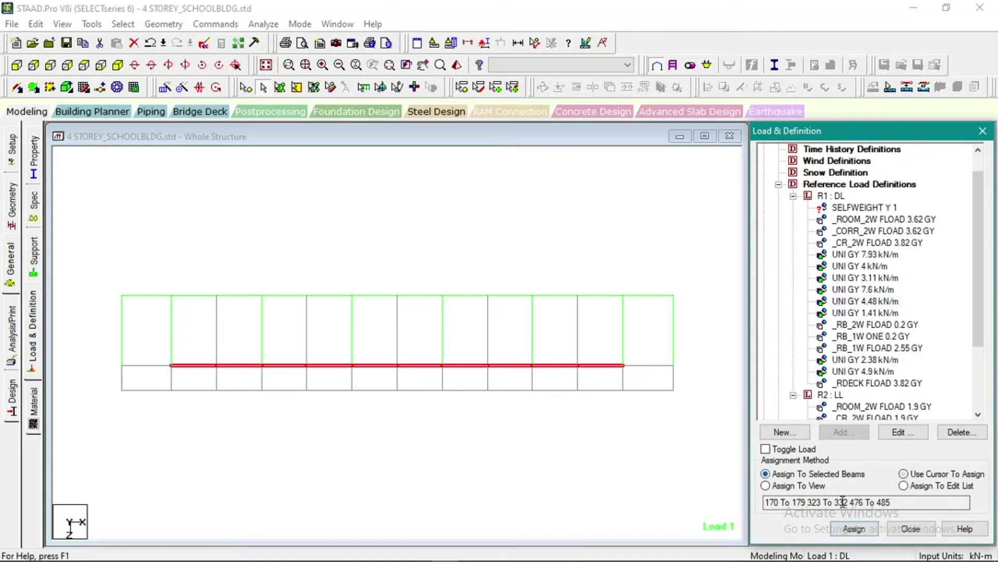
left_click(853, 528)
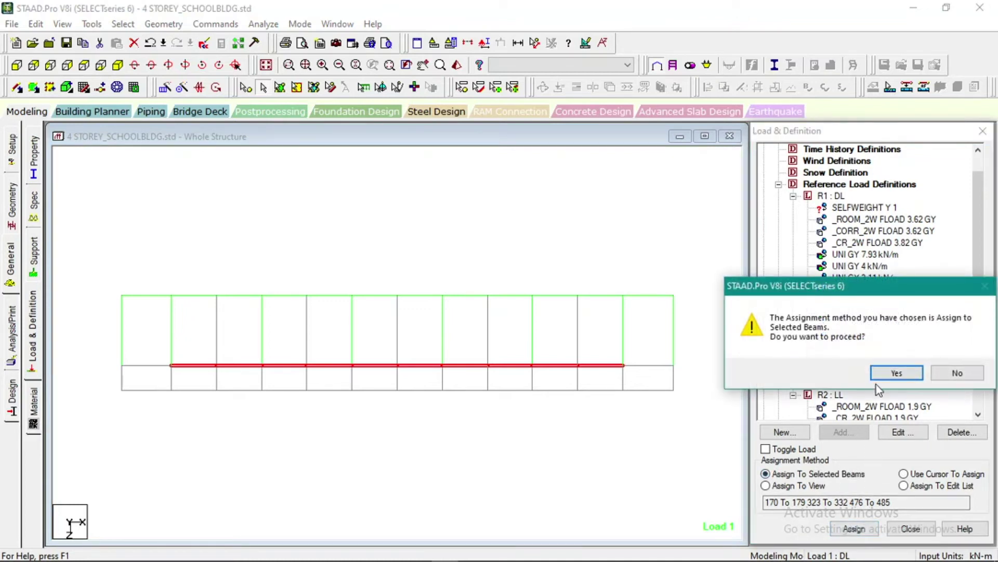
left_click(890, 373)
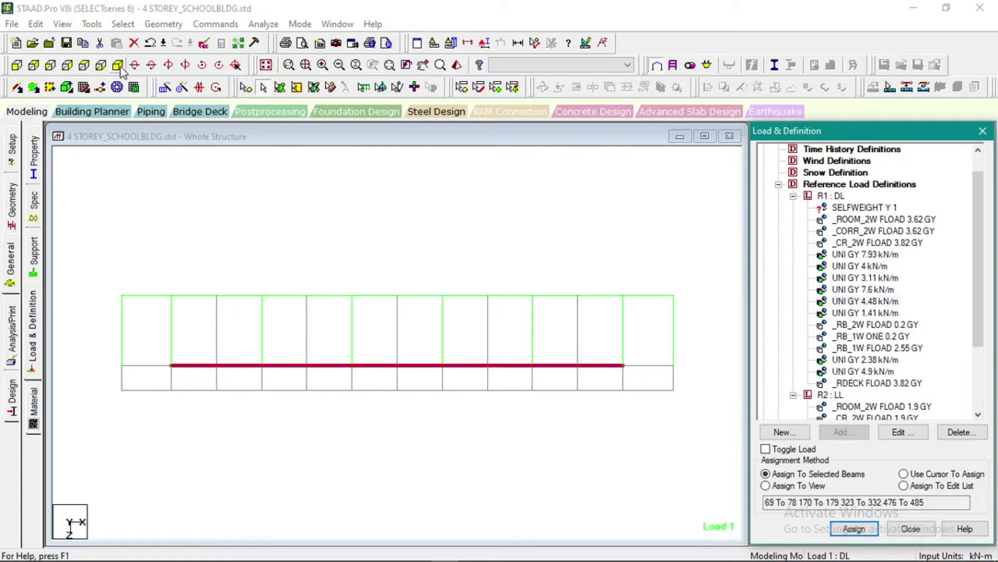
- Review the assigned tie beam loads in isometric view, highlighting the UNI GY 7.93 kN/m and 4 kN/m members
left_click(118, 65)
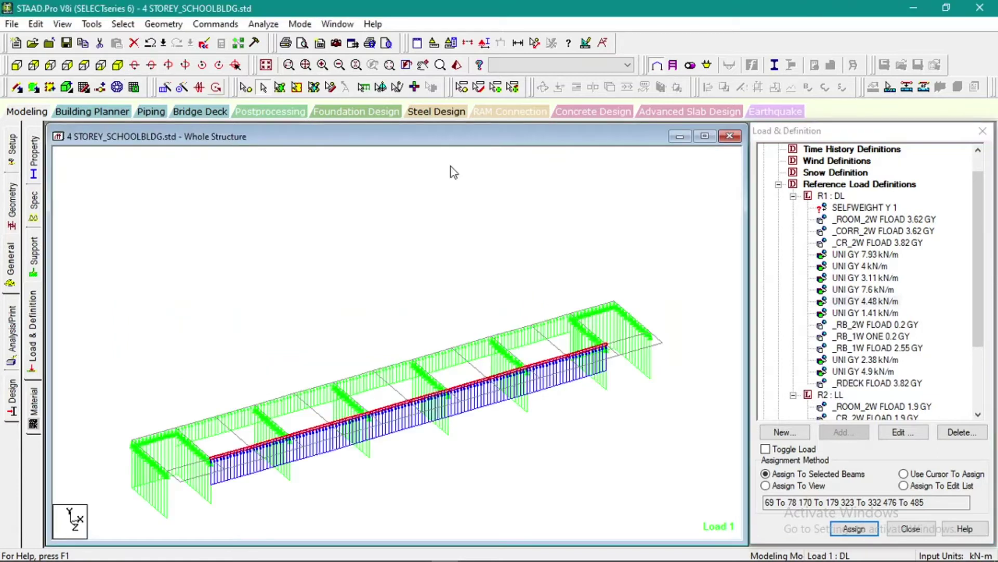
left_click(864, 254)
left_click(864, 266)
left_click(863, 255)
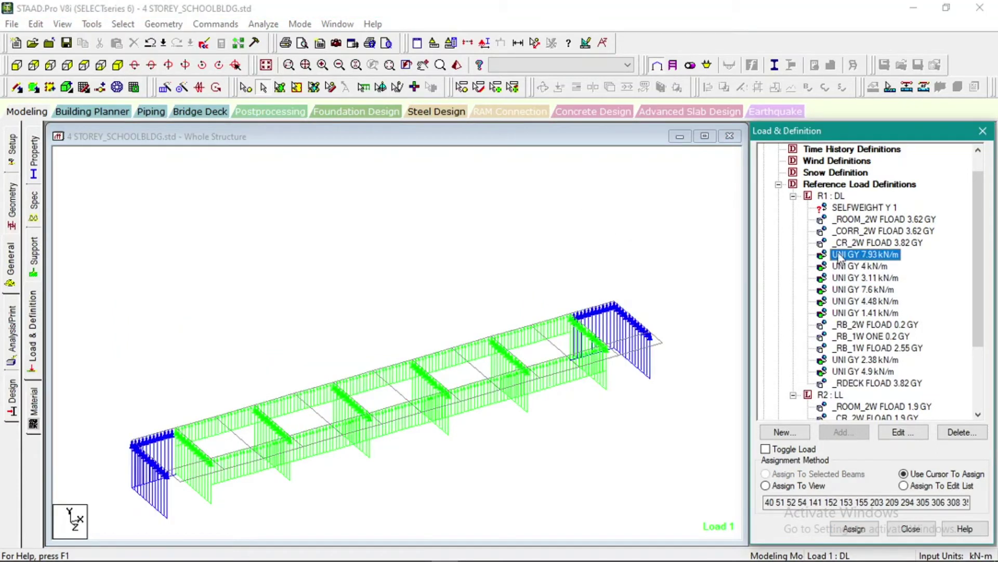
left_click(372, 210)
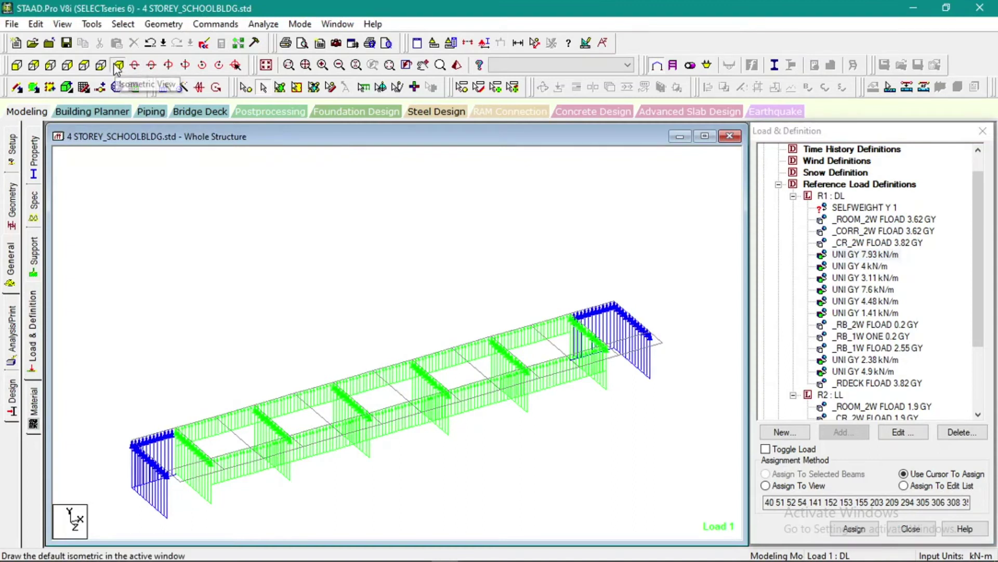
- Display the whole structure and review its loads together with the remaining R1 : DL and R2 : LL definitions
left_click(266, 66)
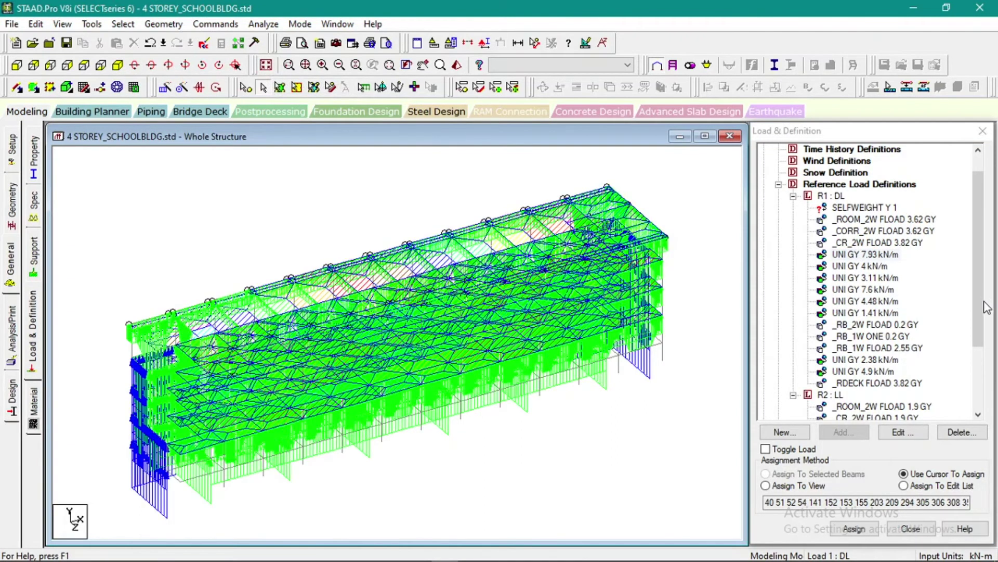
left_click_drag(980, 330, 981, 380)
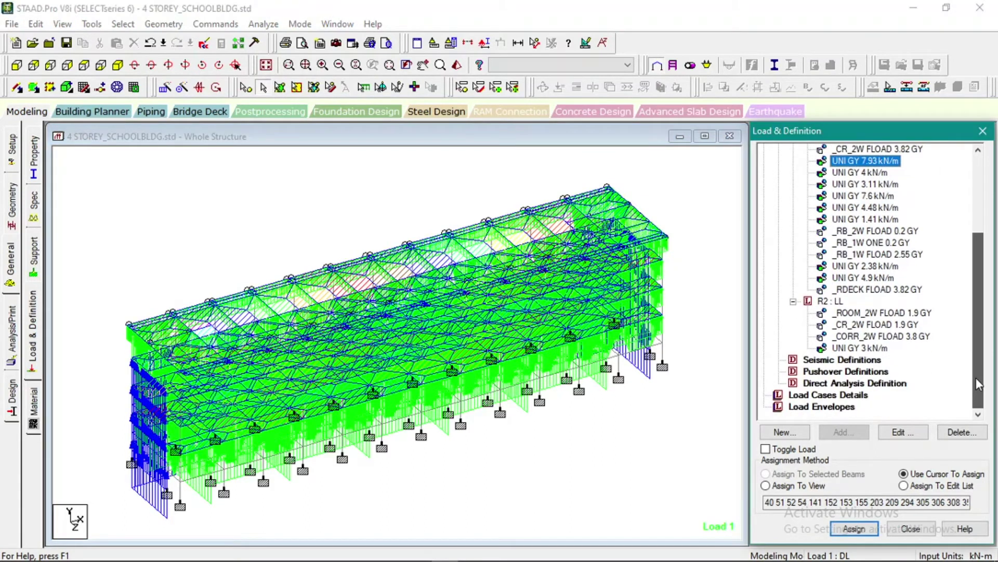
left_click(710, 363)
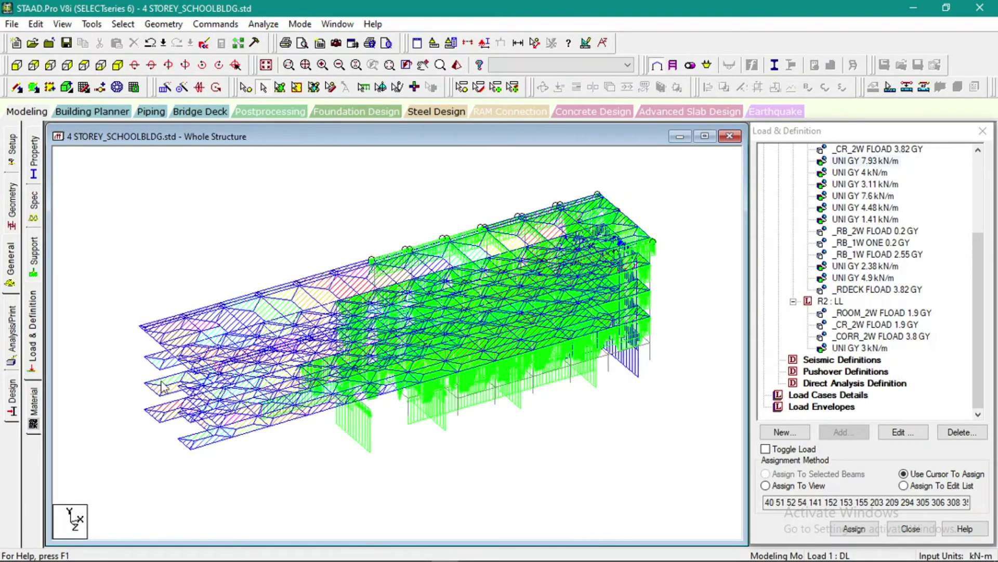
left_click_drag(161, 387, 214, 390)
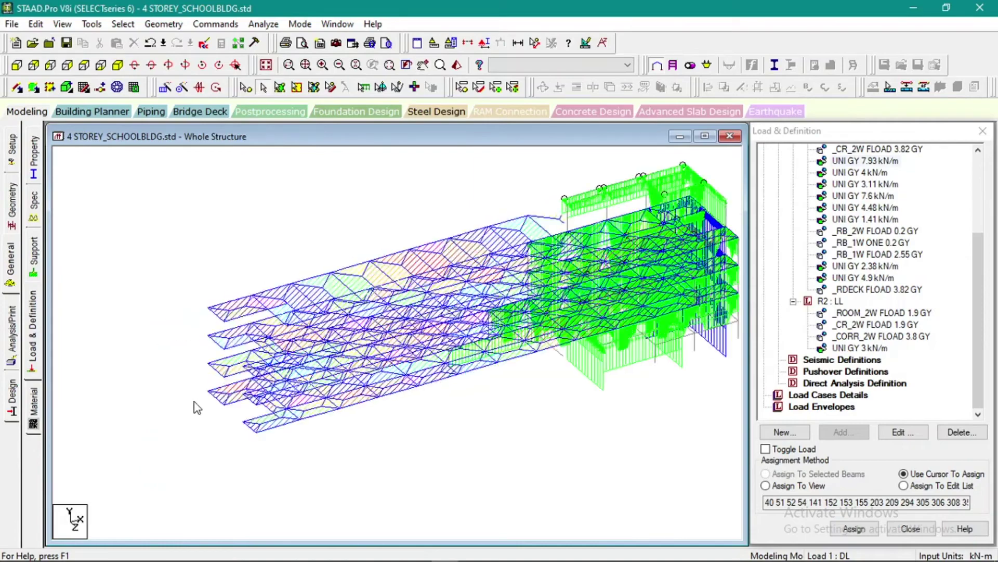
- Switch to Architectural.pdf in Acrobat Reader and examine the ground floor stair detail plan on page 14
left_click(282, 550)
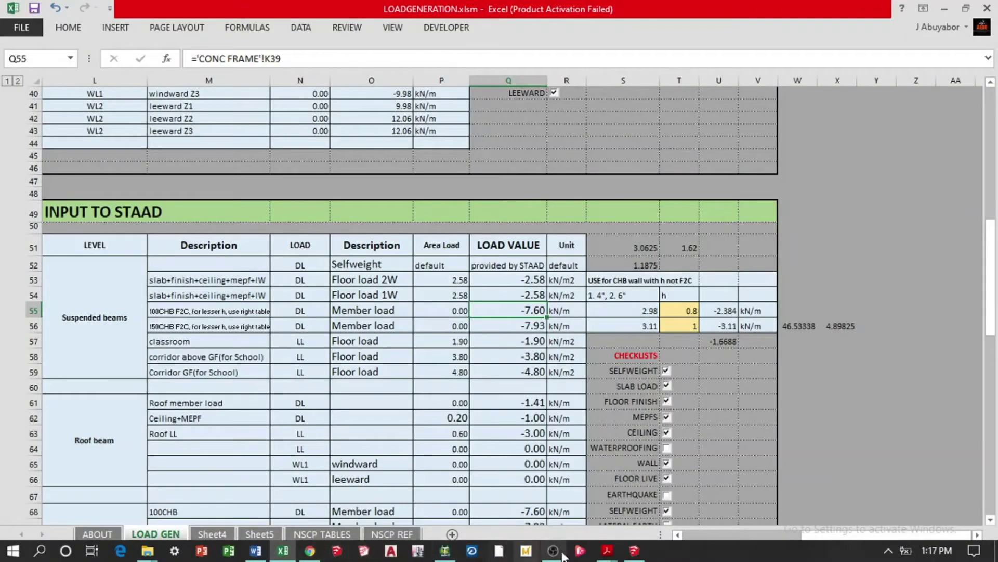
mouse_move(607, 551)
left_click(632, 502)
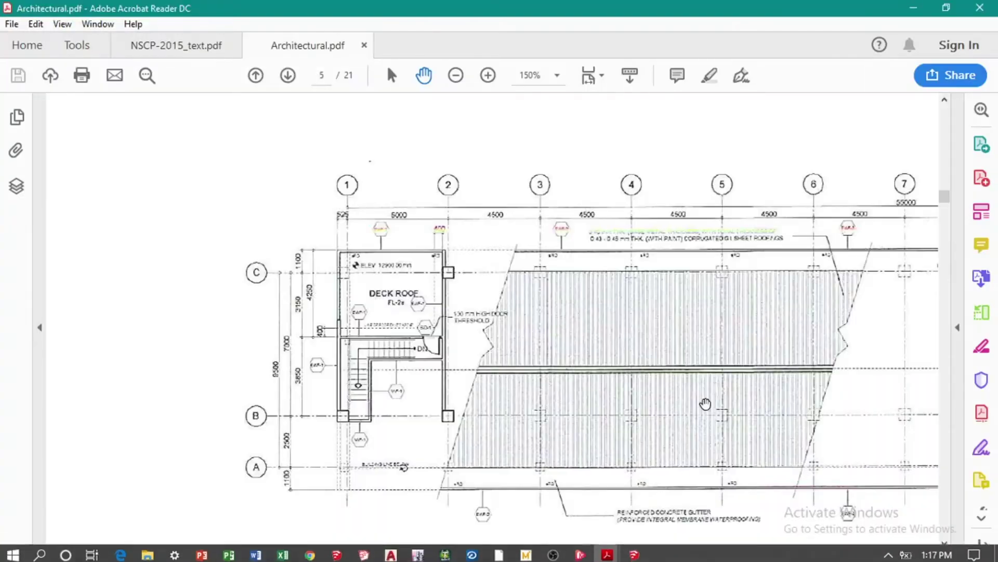
scroll(385, 335, "down", 6)
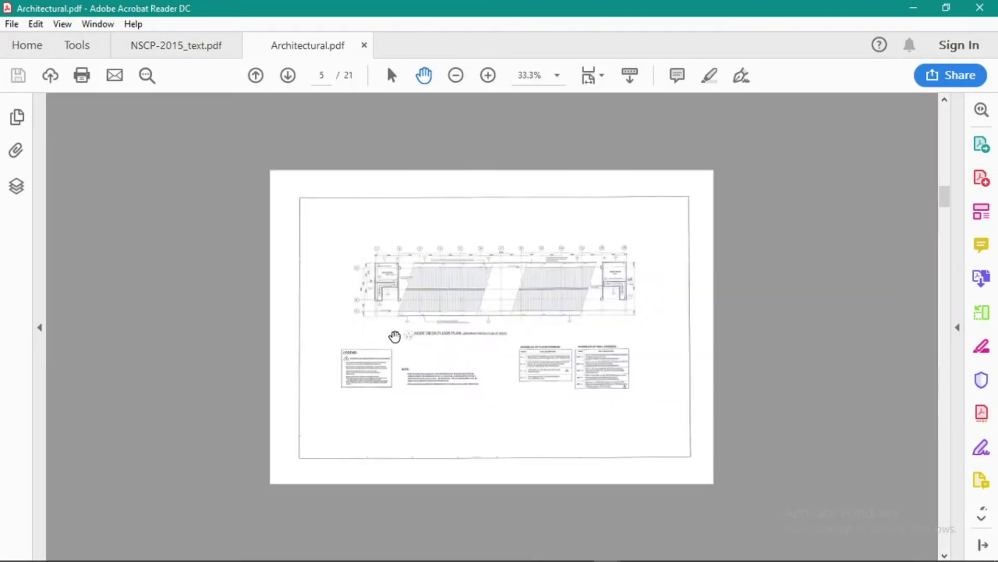
scroll(394, 364, "down", 10)
scroll(406, 430, "up", 4)
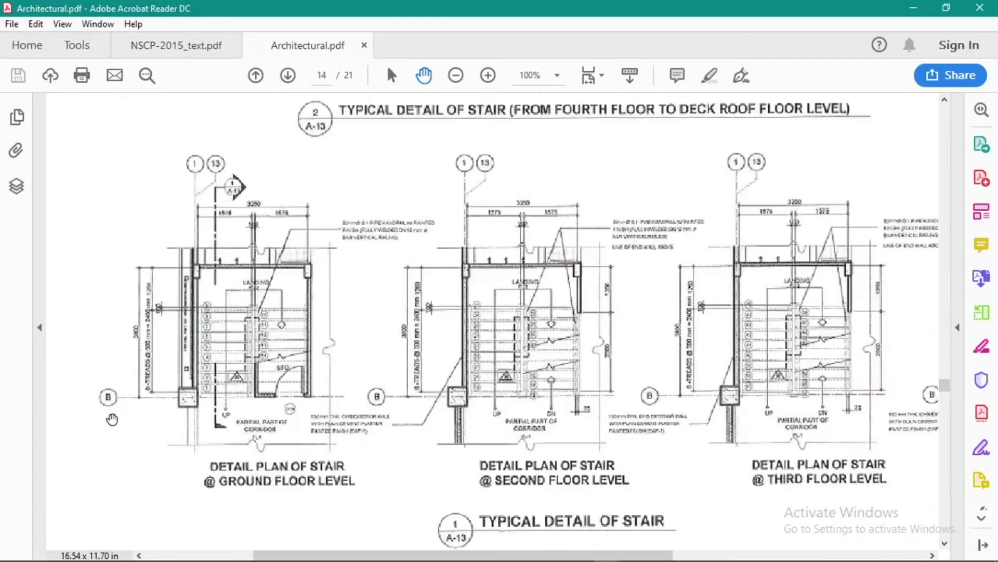
scroll(112, 419, "up", 3)
mouse_move(258, 370)
left_mouse_down()
mouse_move(329, 431)
mouse_move(321, 438)
left_mouse_up()
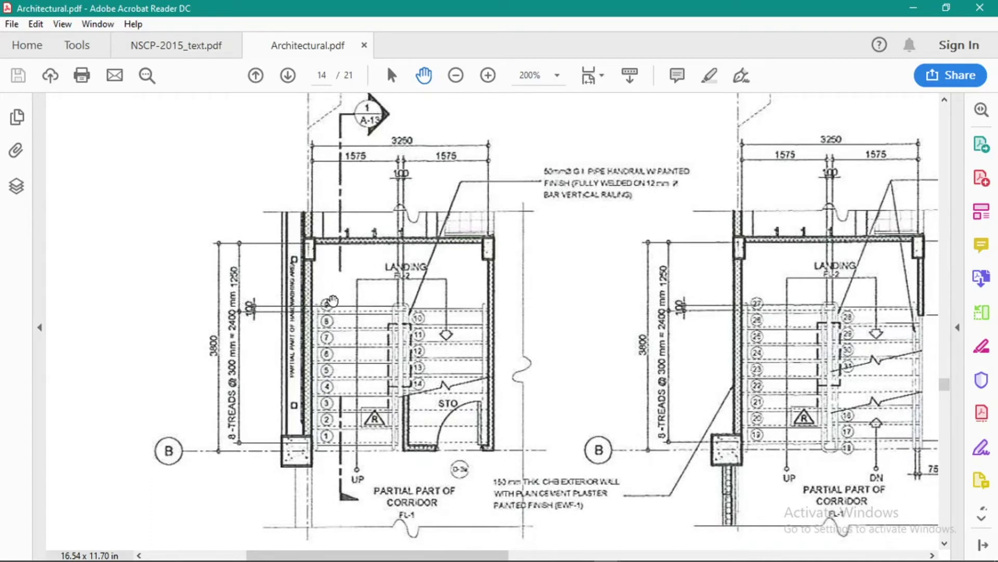
- Find the building cross section on page 8 and examine how the stair flights and landings are supported
scroll(421, 319, "down", 5)
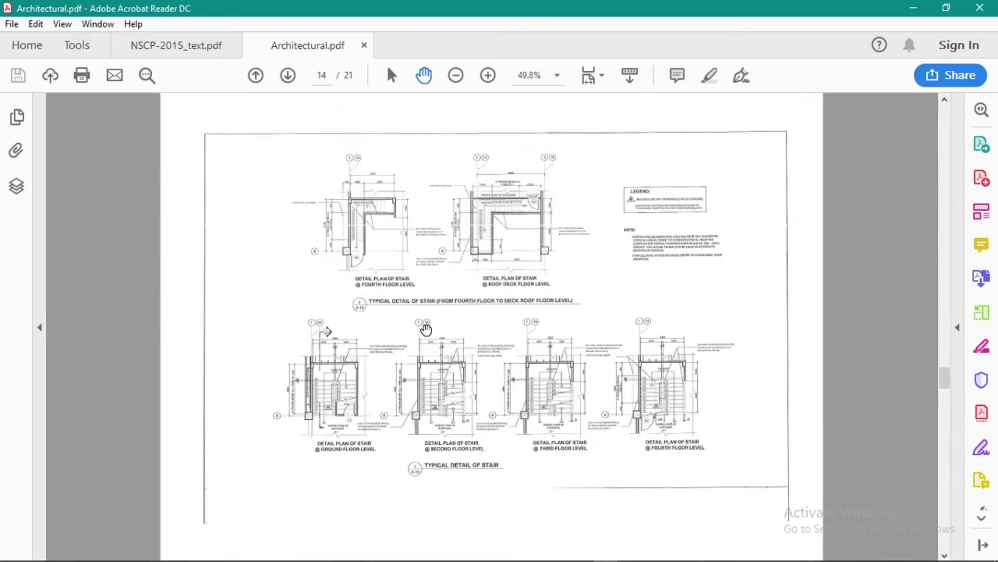
scroll(427, 328, "down", 1)
scroll(427, 328, "up", 1)
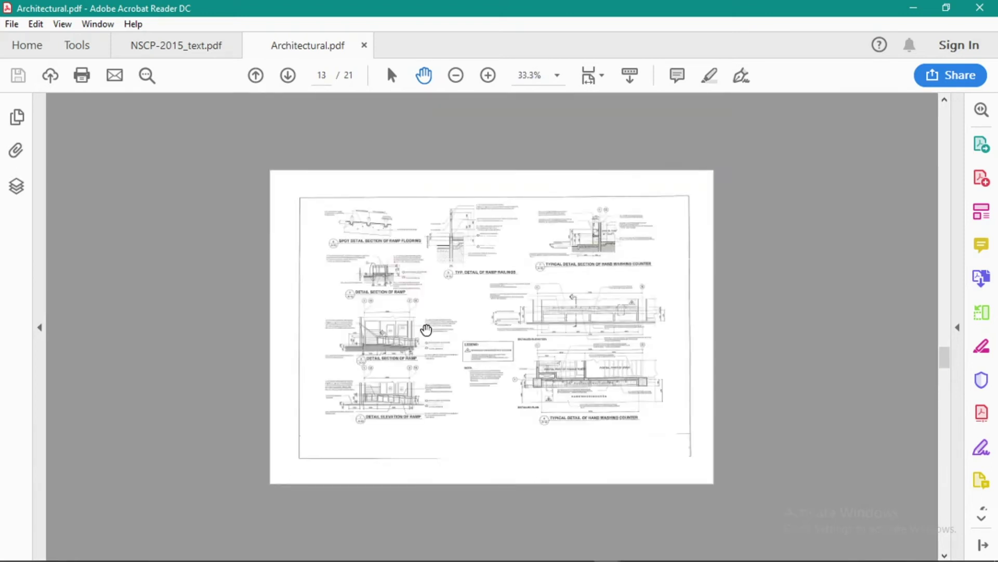
scroll(426, 328, "up", 1)
scroll(426, 329, "up", 1)
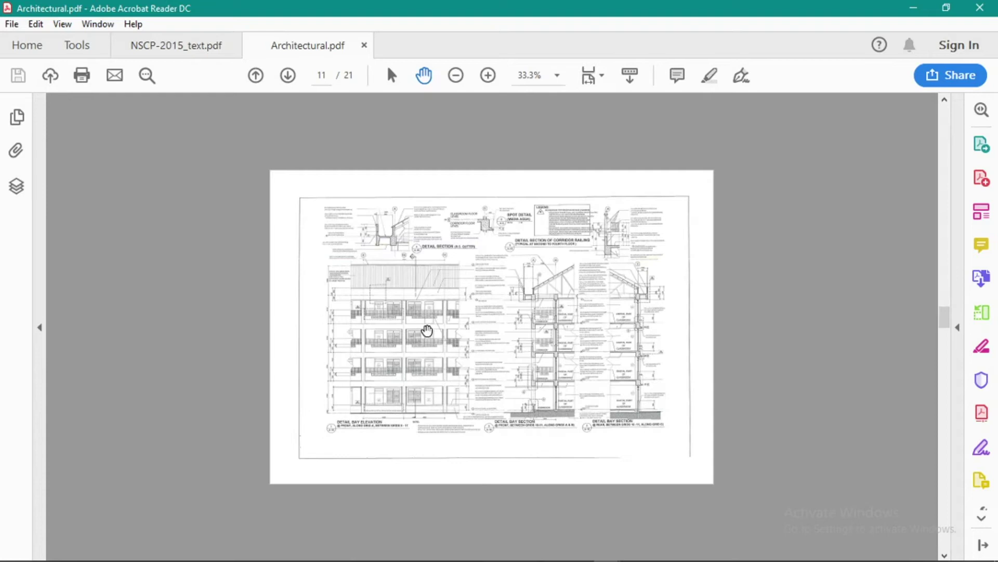
scroll(465, 367, "up", 1)
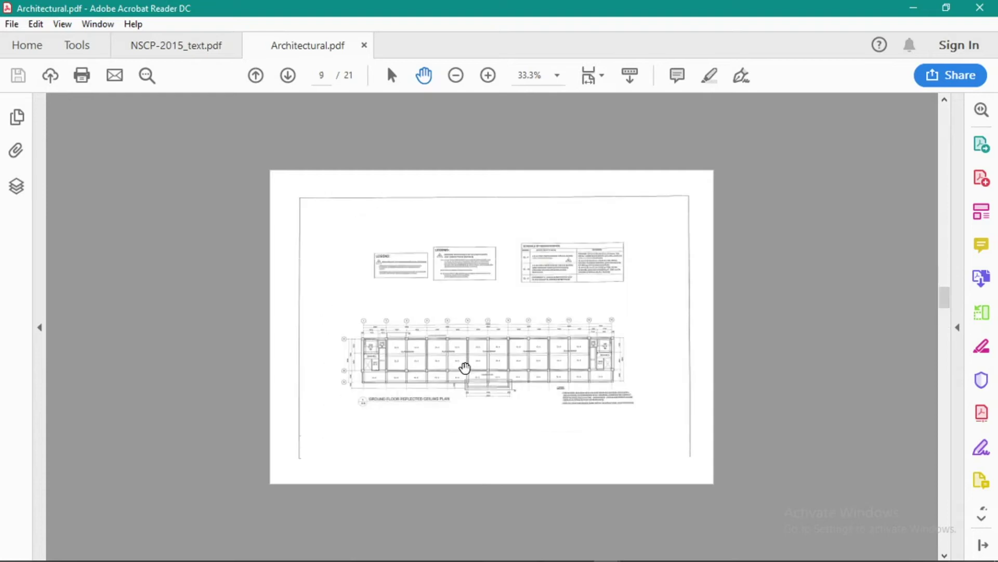
scroll(465, 368, "up", 1)
scroll(464, 368, "up", 1)
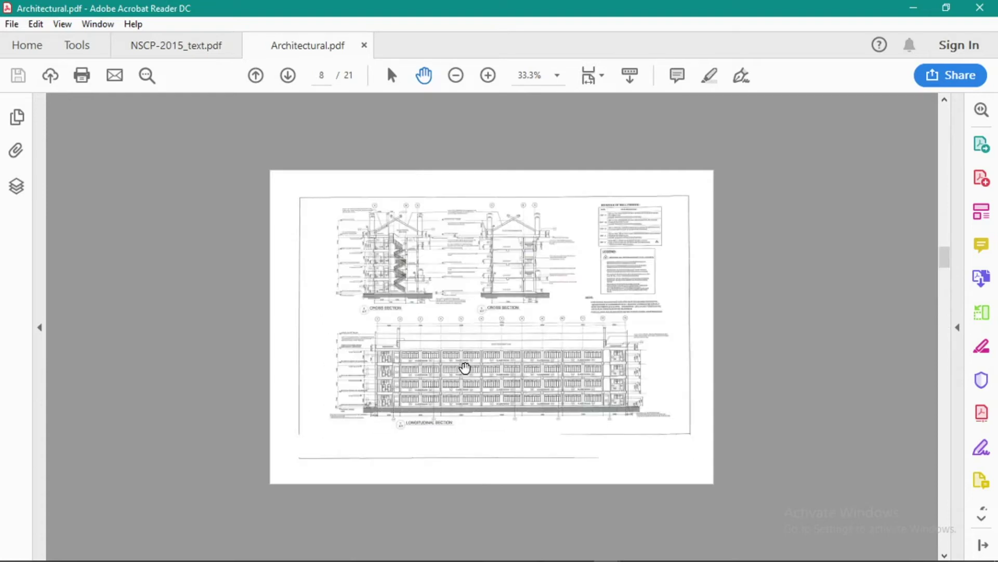
scroll(425, 306, "up", 8)
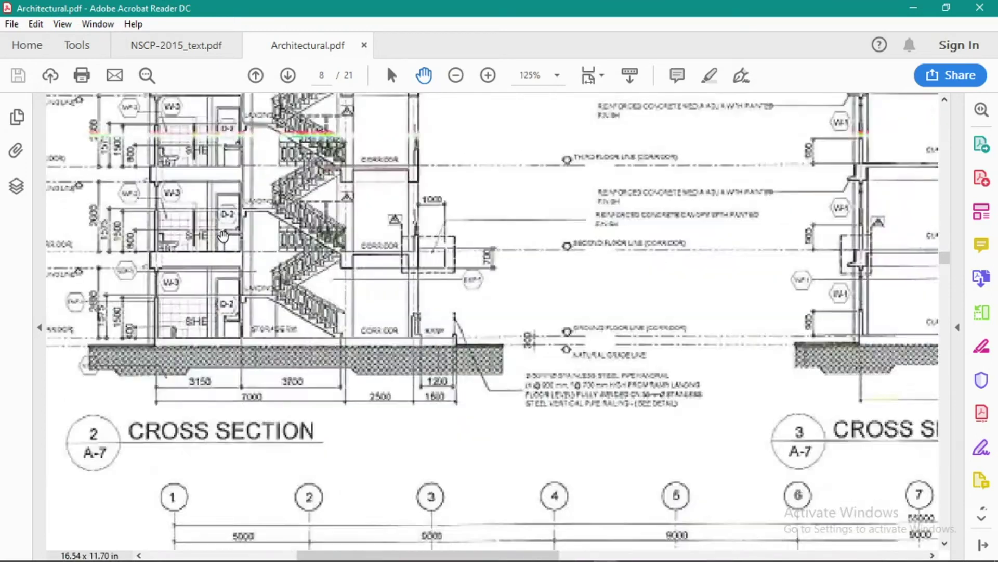
scroll(262, 348, "up", 2)
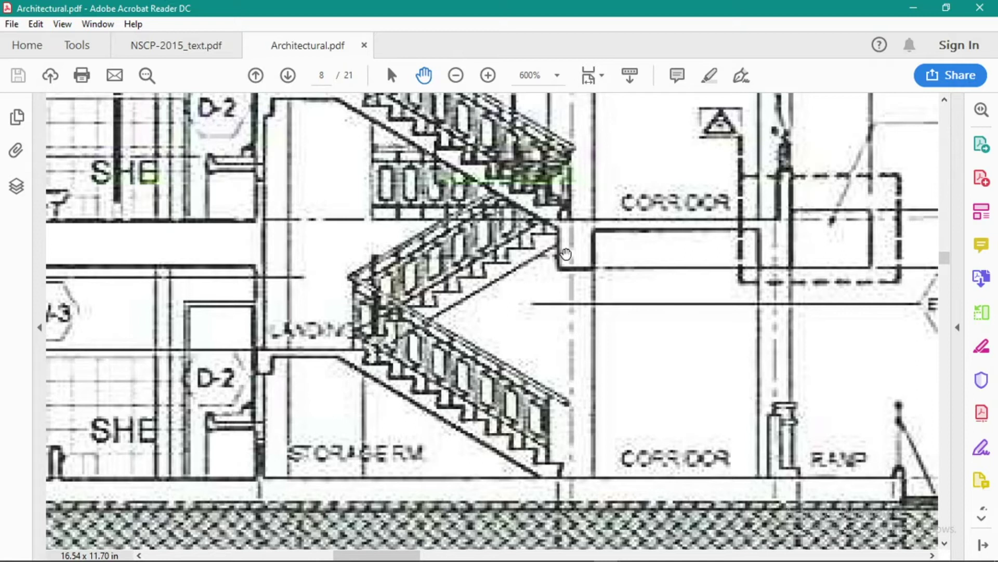
scroll(572, 299, "up", 3)
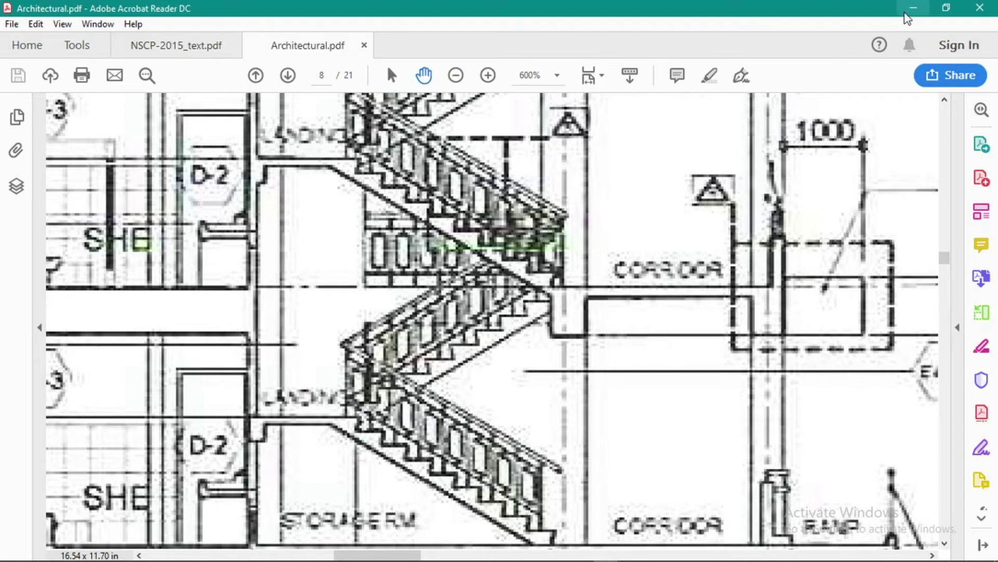
- Return to the page 14 stair details and examine the ground floor plan's treads, landing and flight width dimensions
scroll(614, 234, "down", 7, "ctrl")
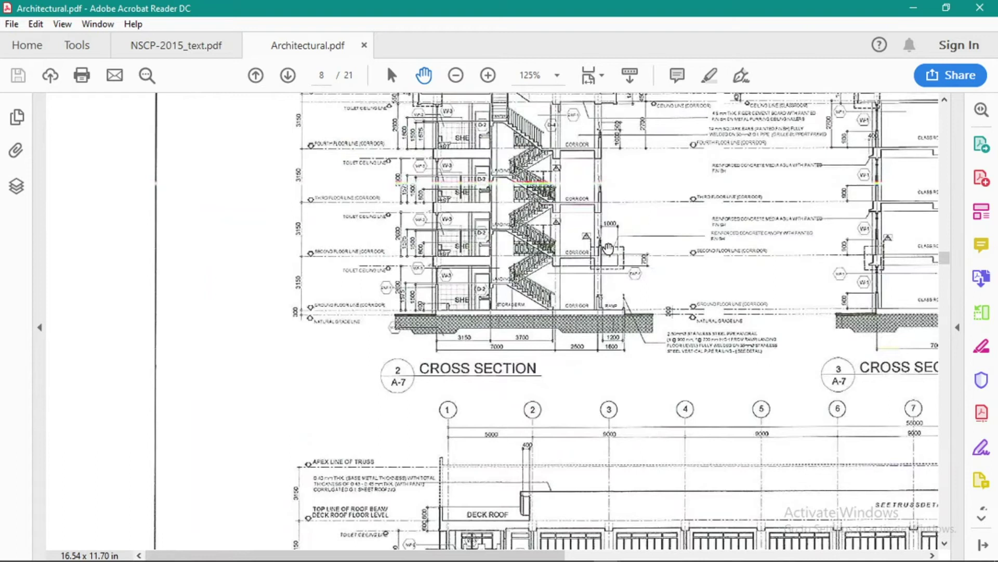
scroll(608, 248, "down", 3, "ctrl")
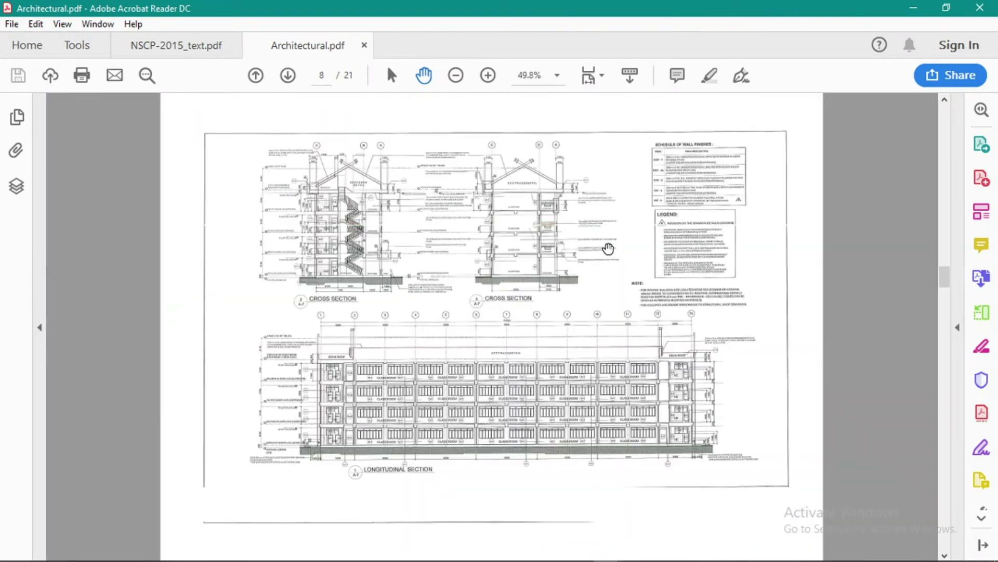
scroll(608, 248, "down", 5)
scroll(608, 248, "down", 5)
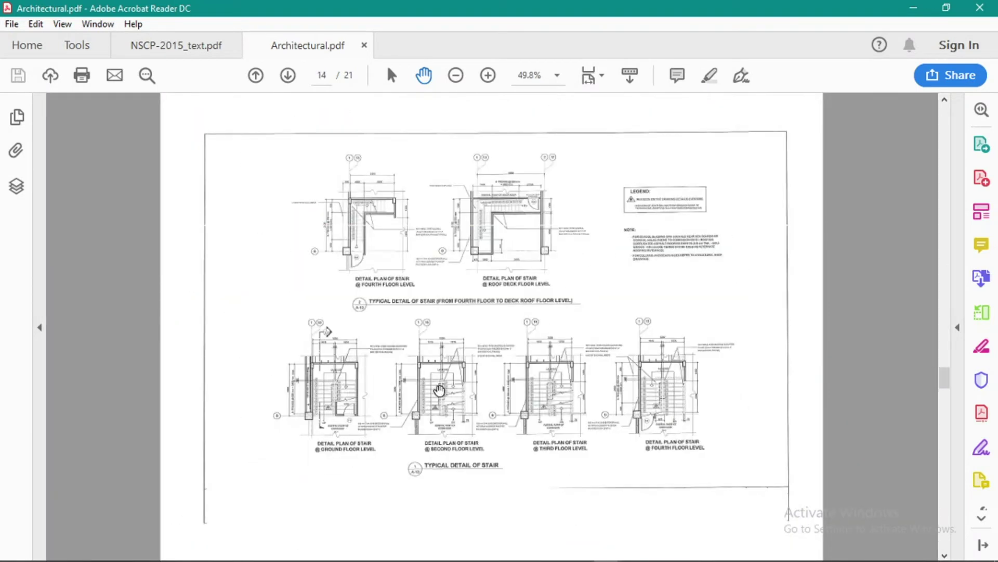
scroll(333, 416, "up", 7, "ctrl")
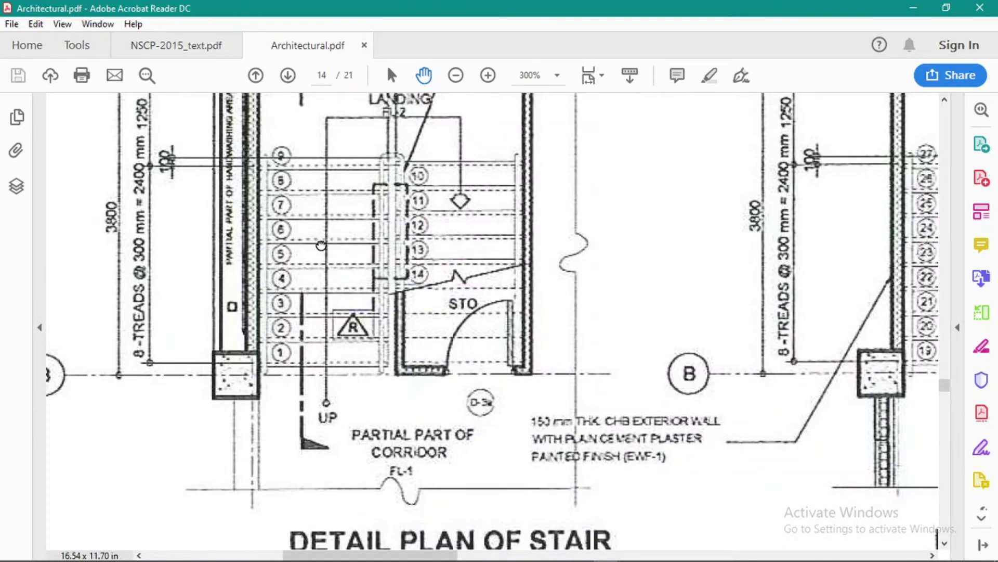
left_click_drag(322, 244, 318, 287)
scroll(342, 312, "down", 4, "ctrl")
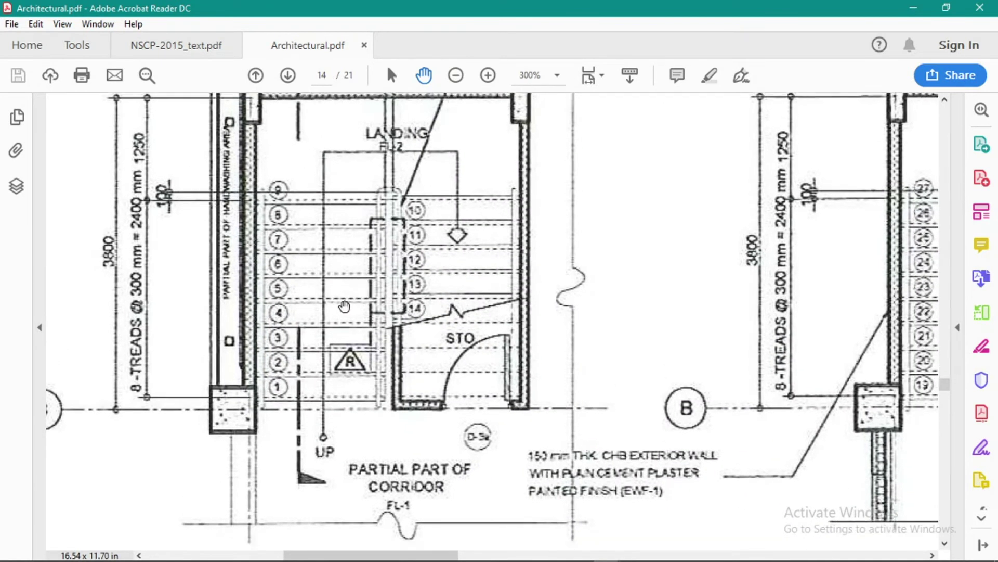
scroll(341, 312, "down", 1)
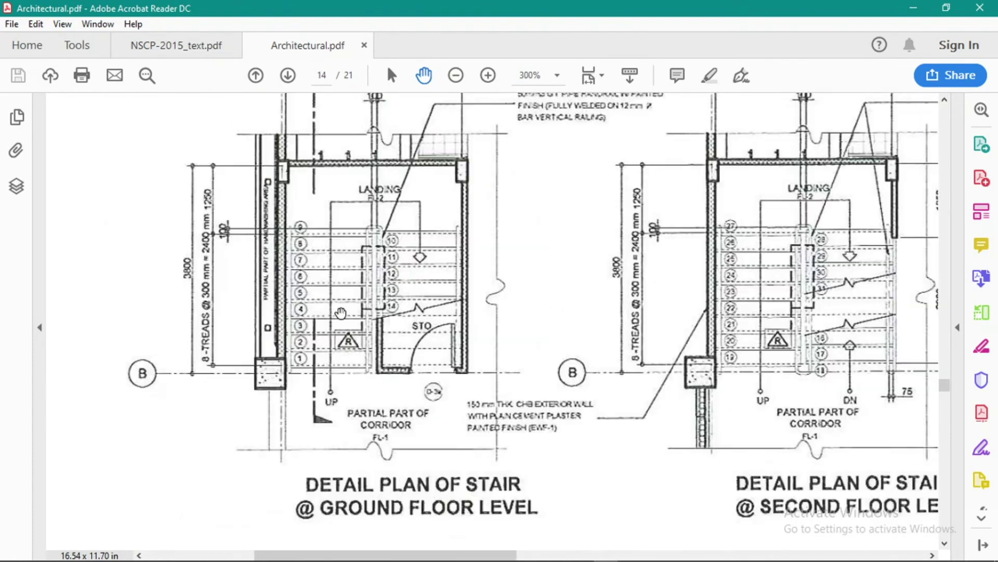
scroll(336, 314, "up", 3)
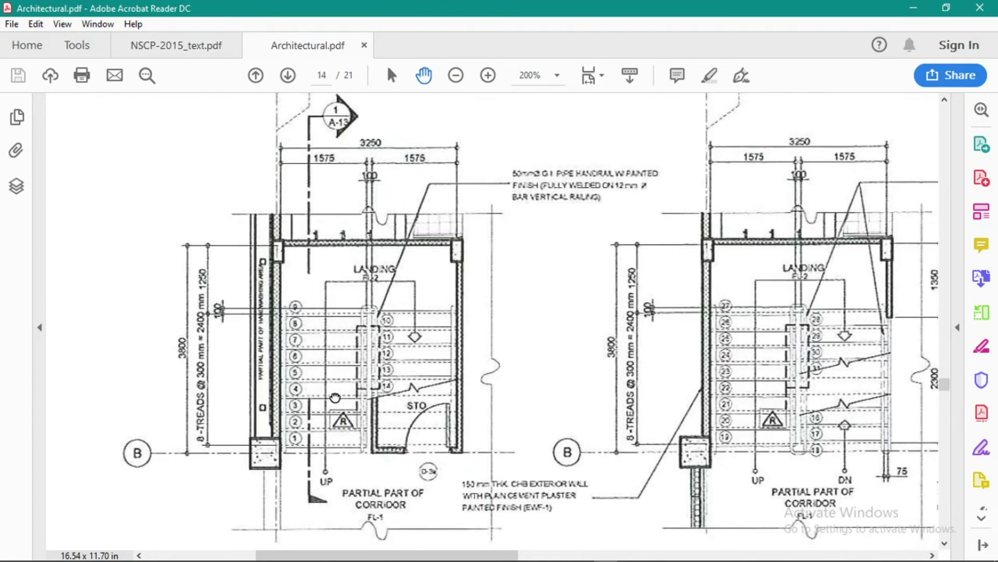
- Switch to LOADGENERATION.xlsm in Excel and enter the label STAIRS in cell D26 of Sheet5
mouse_move(333, 559)
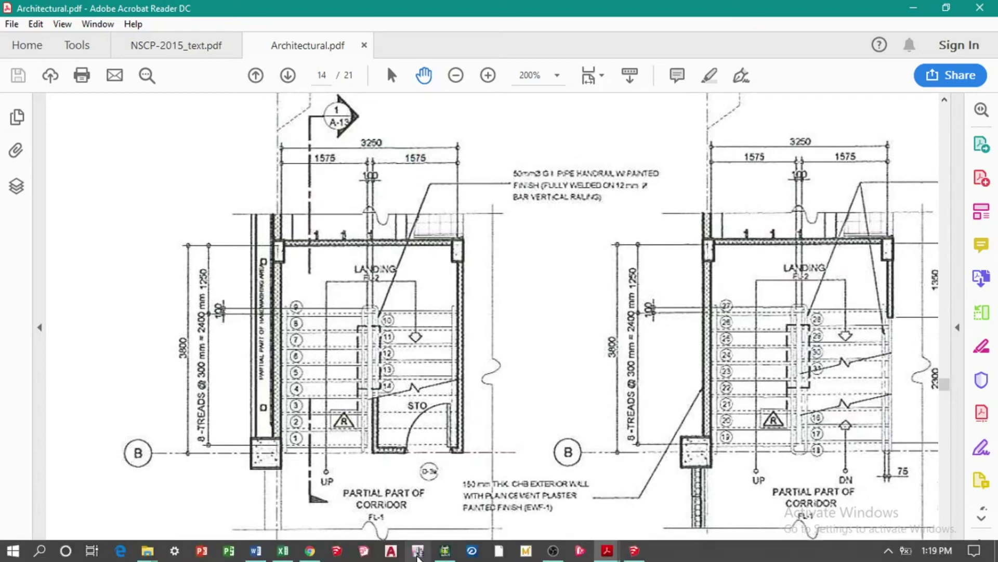
left_click(282, 550)
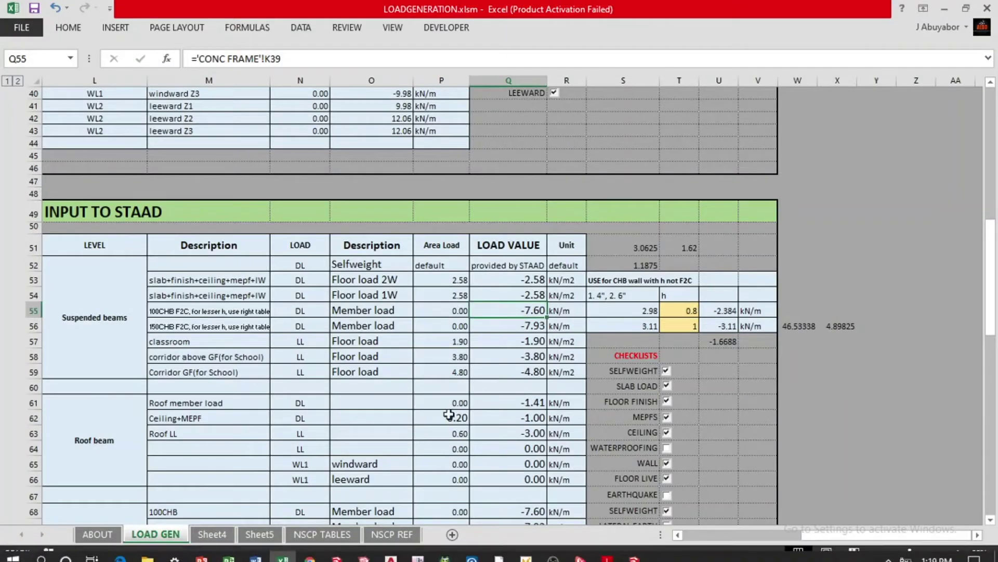
left_click(259, 534)
left_click(419, 319)
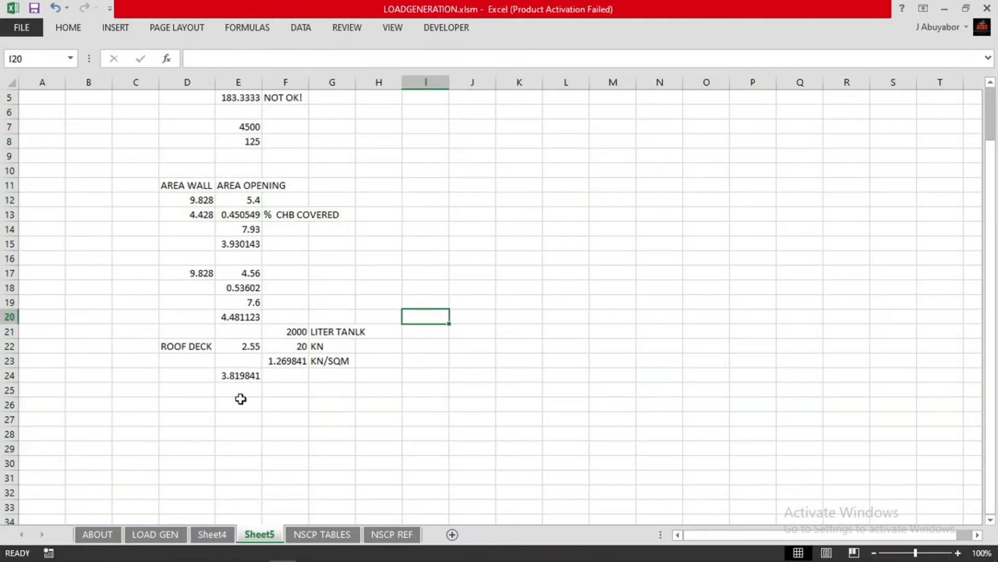
left_click(200, 405)
type("STAIRS")
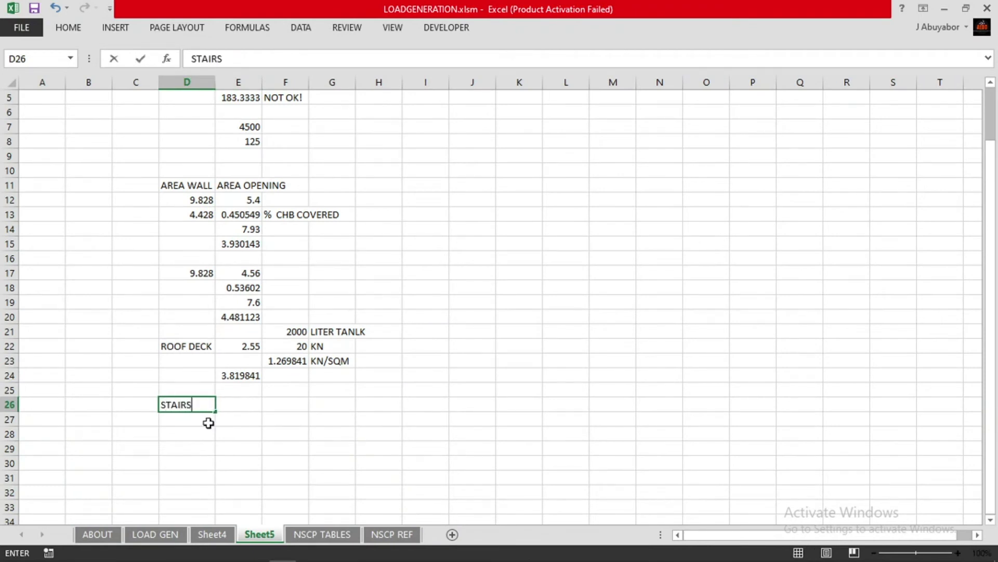
key("Return")
key("Right")
key("Up")
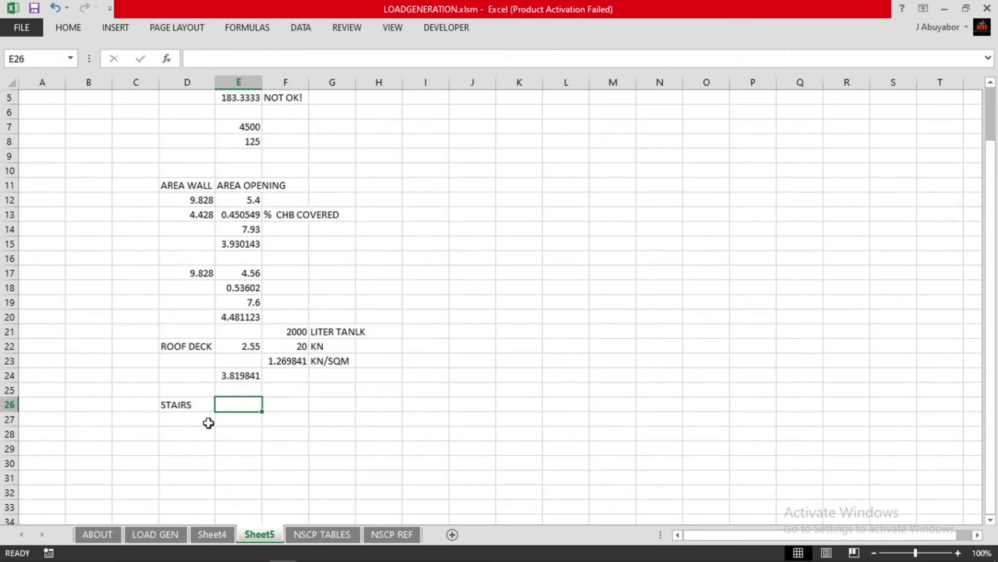
- Enter 10 beside the STAIRS label in cell E26 and turn it into a formula starting with =10*
type("1")
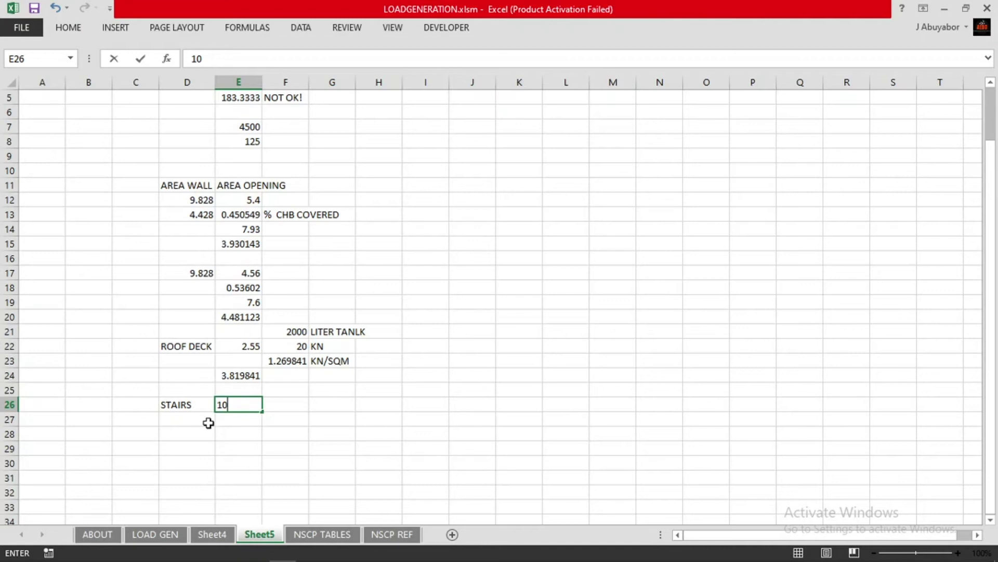
type("0")
key("Return")
key("Right")
key("Up")
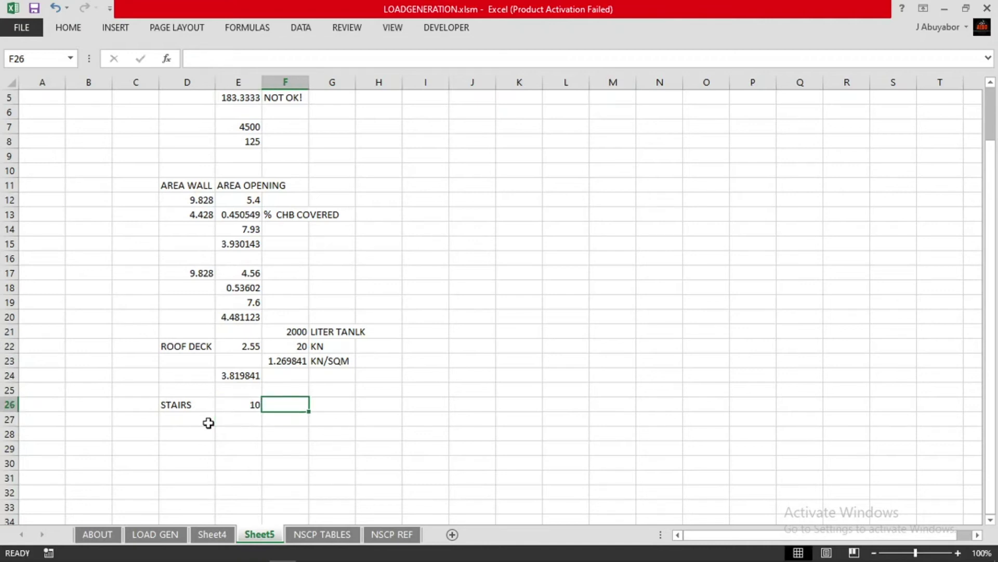
key("Left")
type("=")
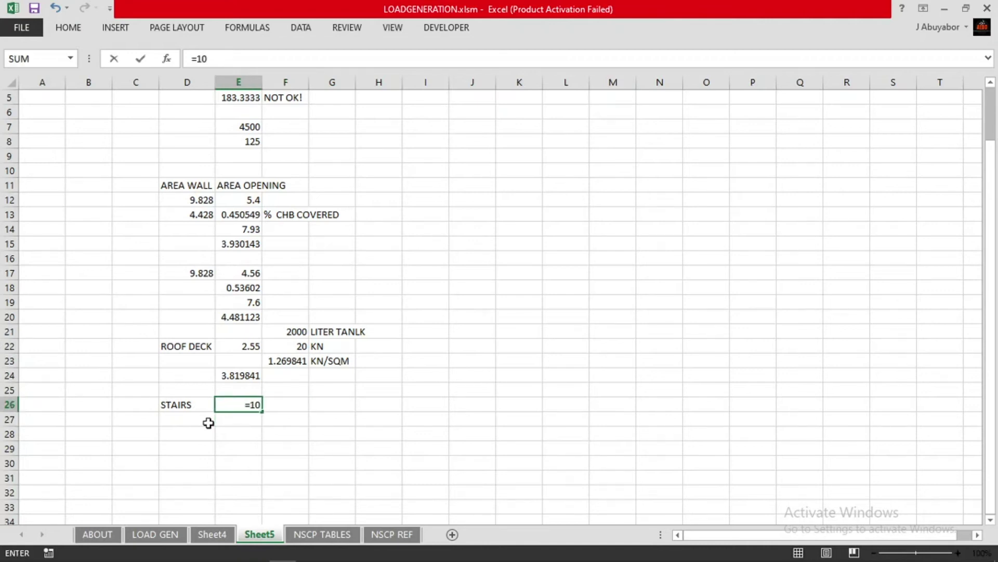
- Switch to Architectural.pdf and check the tread and flight width dimensions on the ground floor stair plan
mouse_move(256, 559)
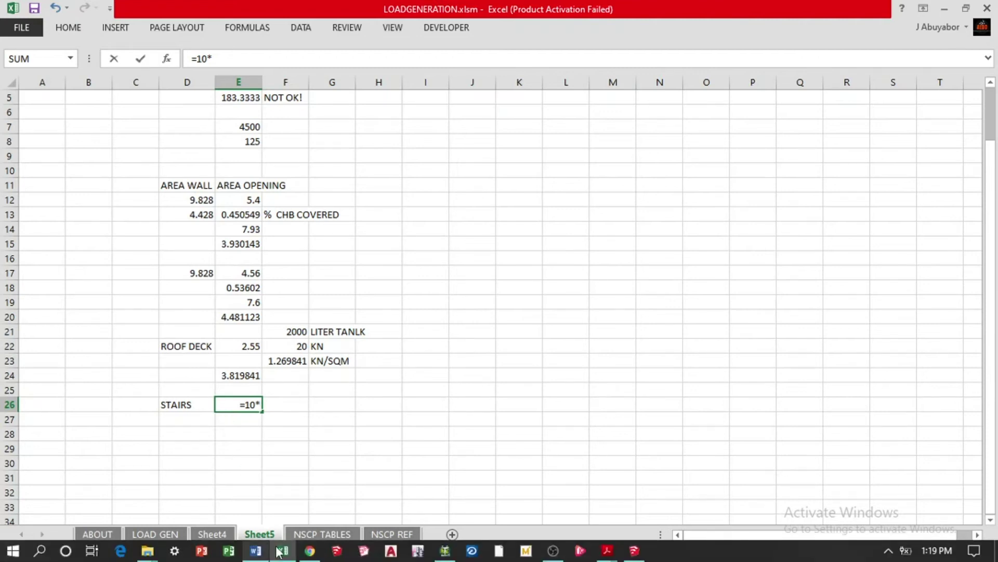
left_click(634, 550)
left_click(634, 550)
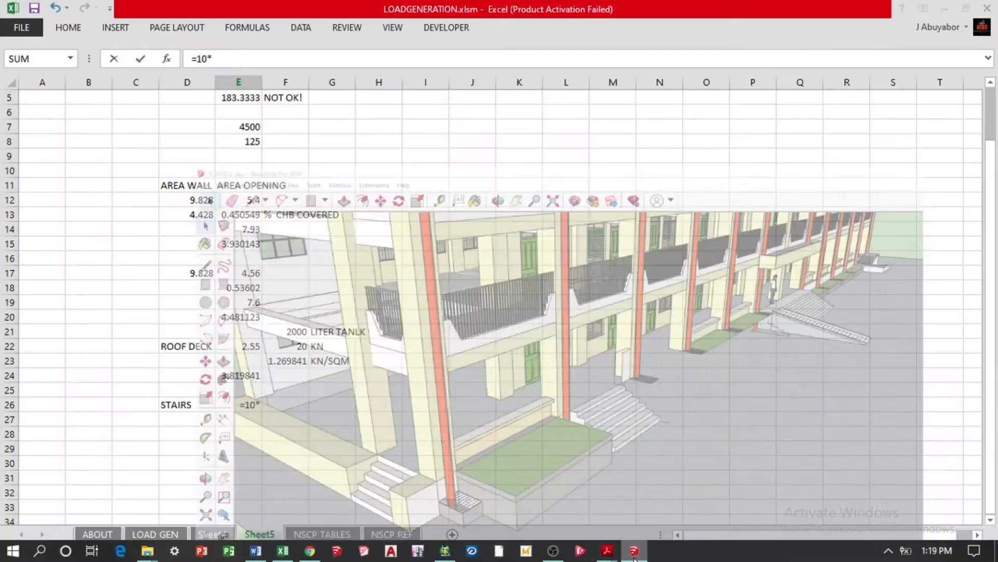
left_click(607, 550)
left_click(665, 499)
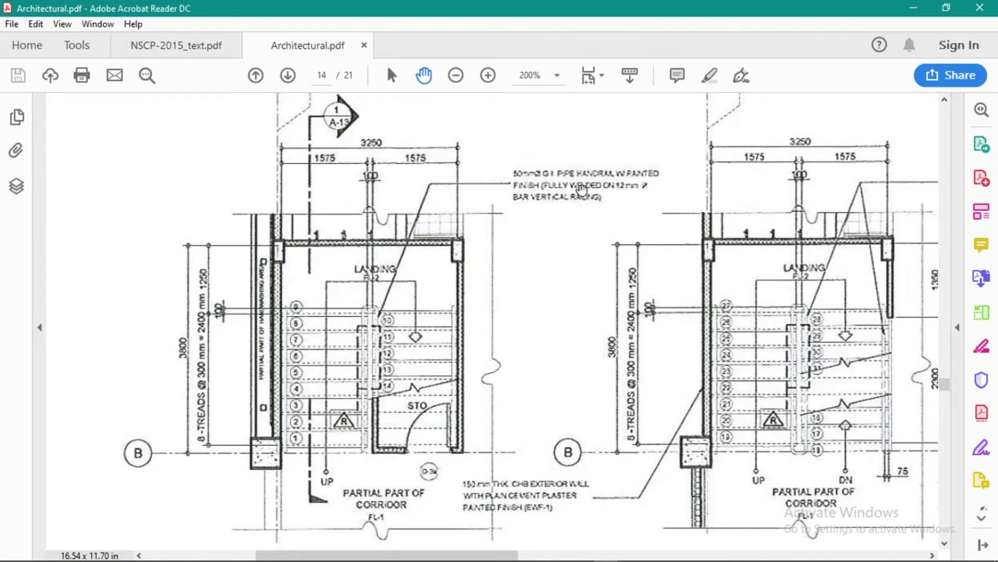
- Switch back to Sheet5 in Excel and complete the stair load formula in E26 as =10*0.3*0.18*1.575*24.5
left_click(269, 552)
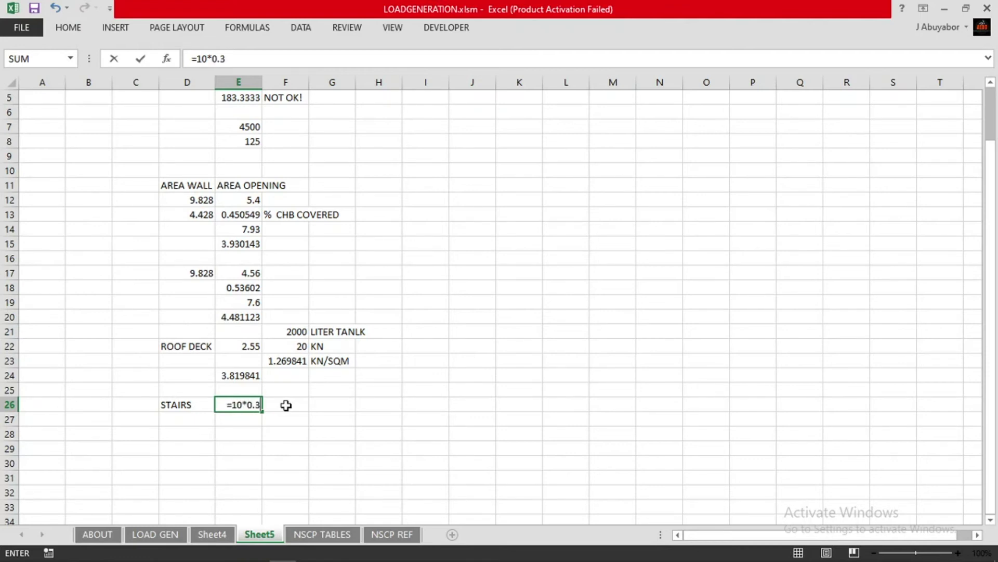
type("0.")
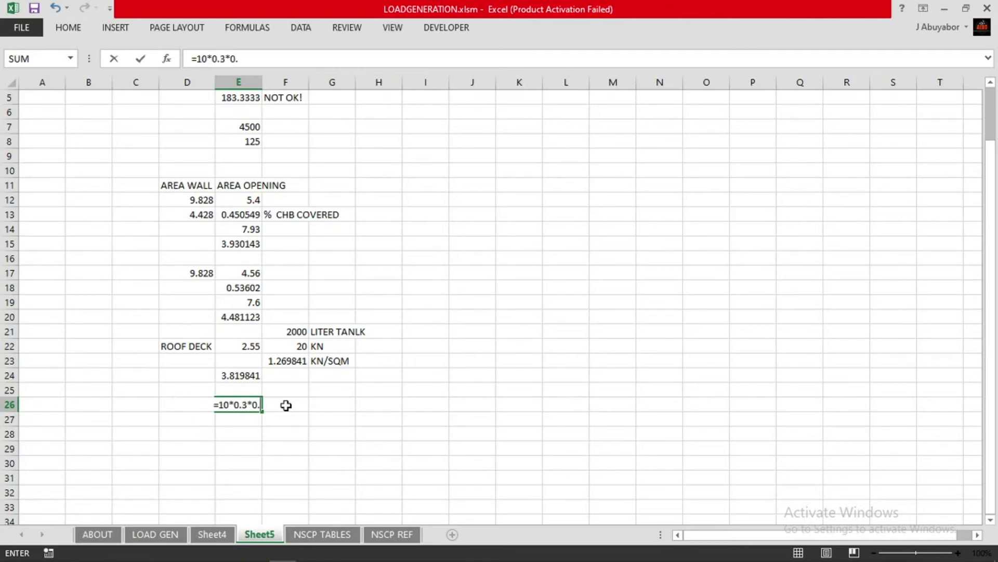
type("18*1")
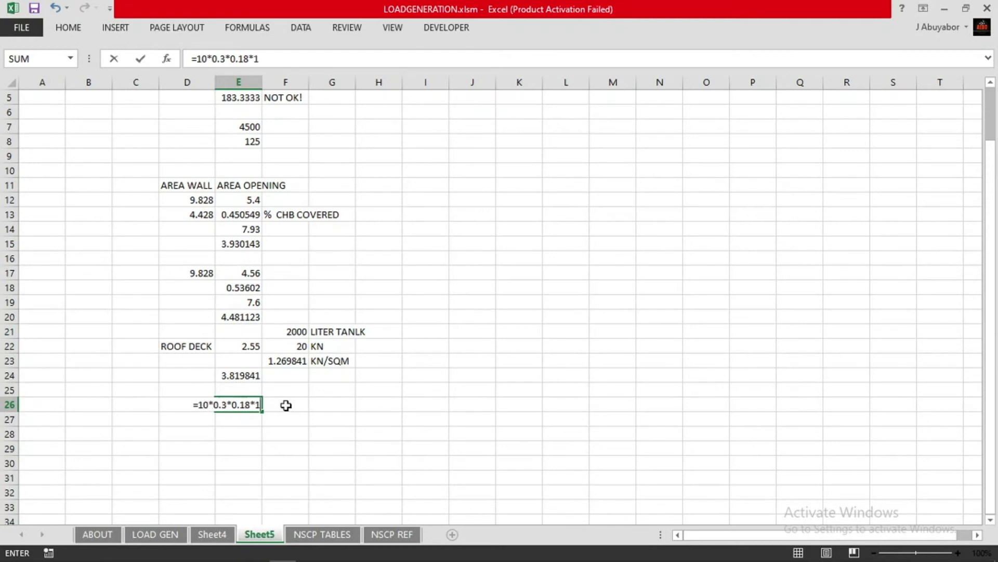
type(".575")
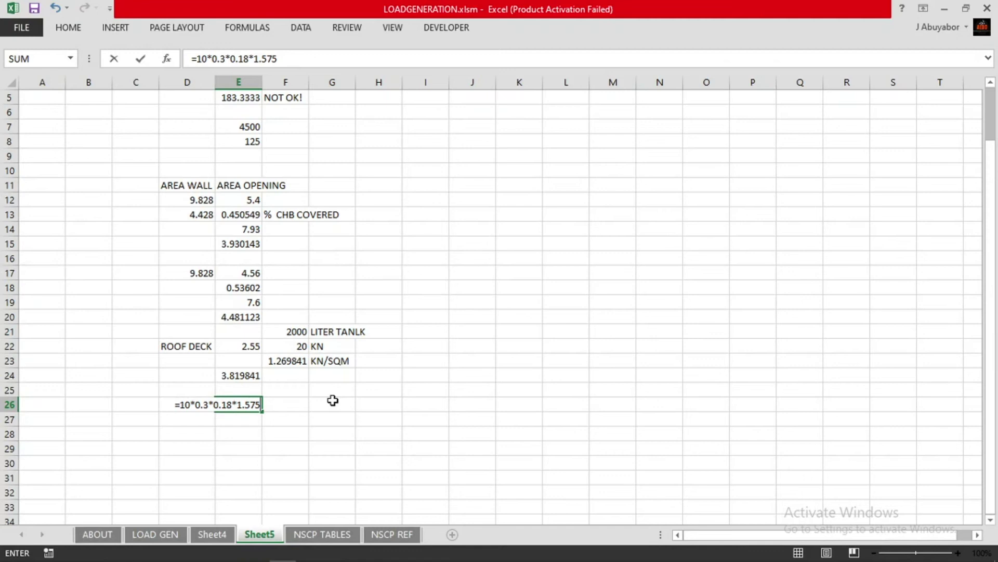
type("*24.5")
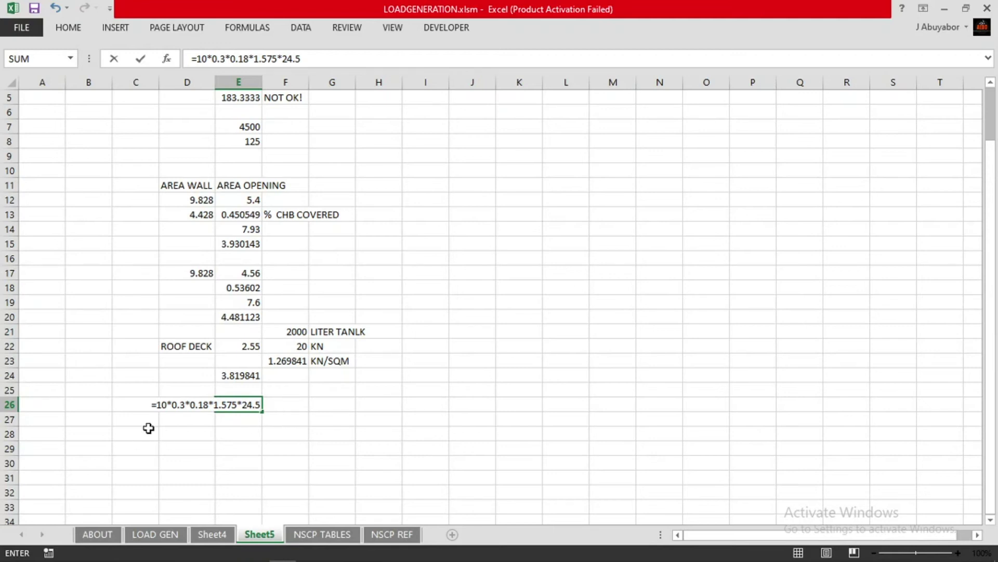
key("Return")
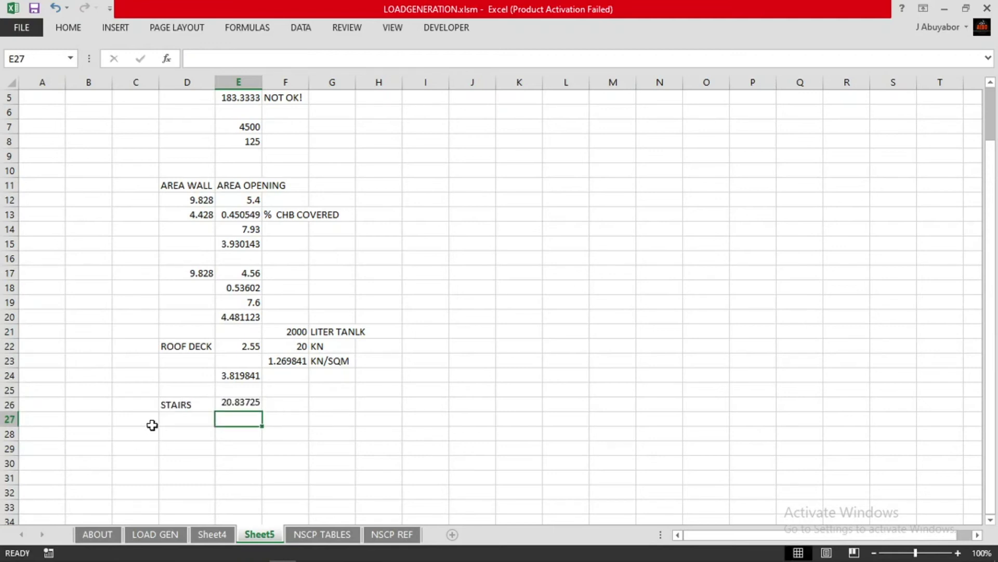
- Label the stair load with the unit KN in cell F26
key("Up")
key("Right")
type("KN")
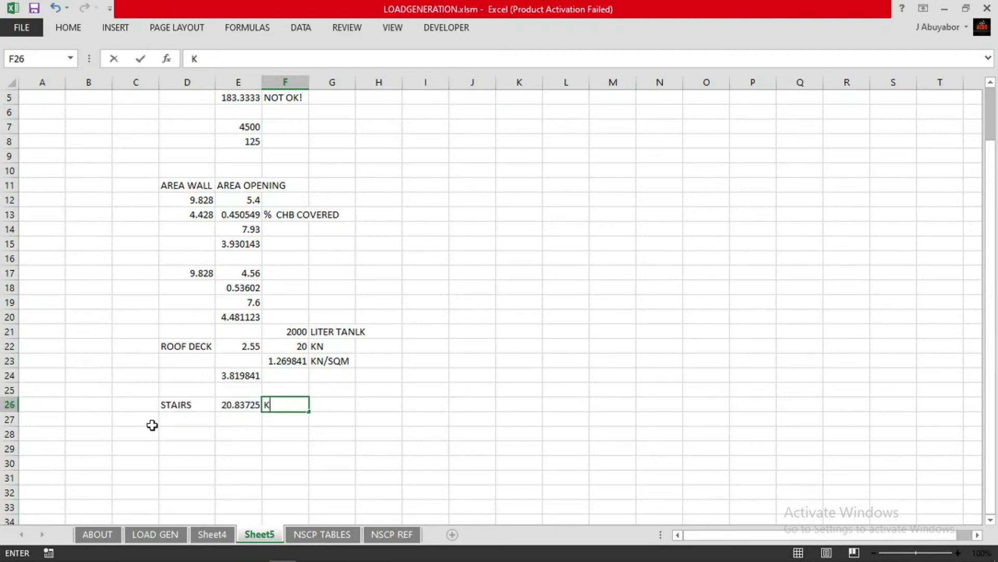
key("Return")
key("Left")
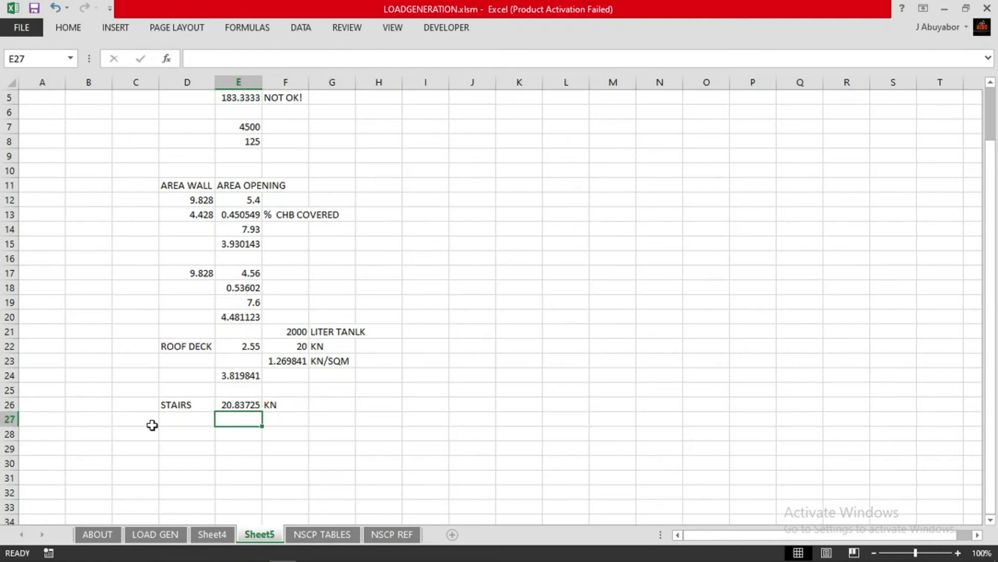
- Enter the formula =E26/5 in cell E27 to spread the stair load over a length
type("=")
key("Up")
type("/")
key("Return")
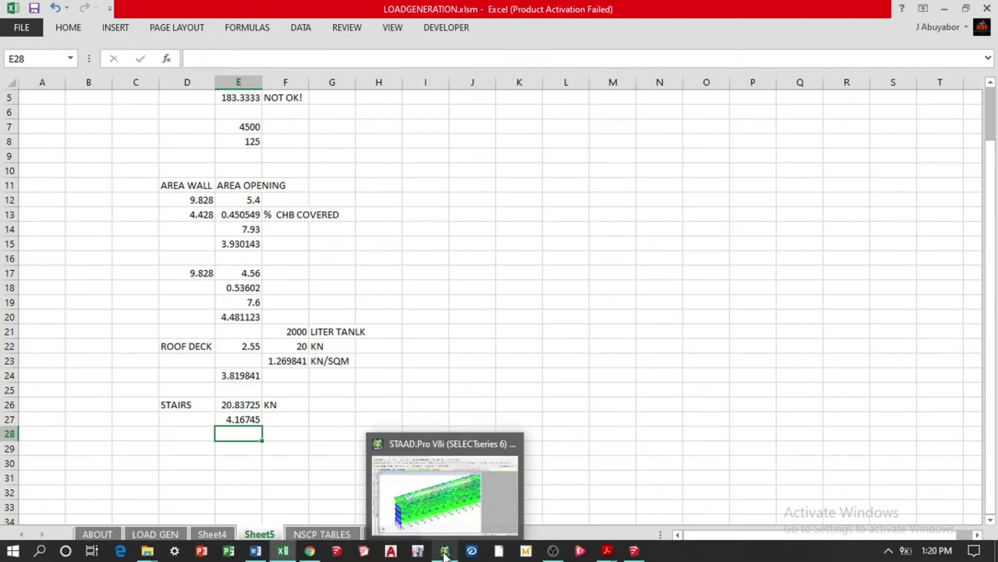
- Switch to Architectural.pdf and examine the stair bay dimensions on the second floor plan on page 3
mouse_move(580, 552)
left_click(686, 489)
scroll(550, 352, "down", 1)
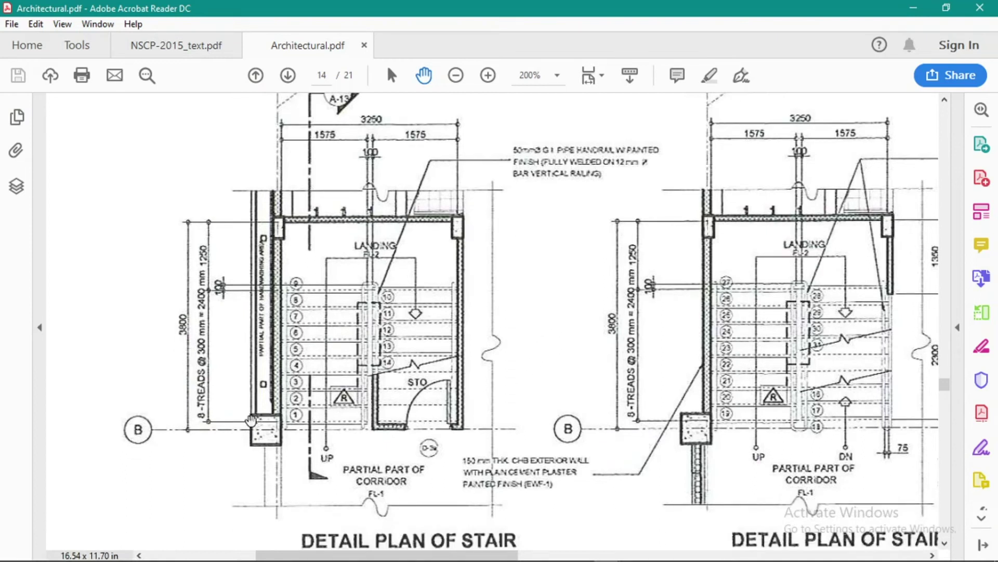
scroll(270, 422, "down", 2)
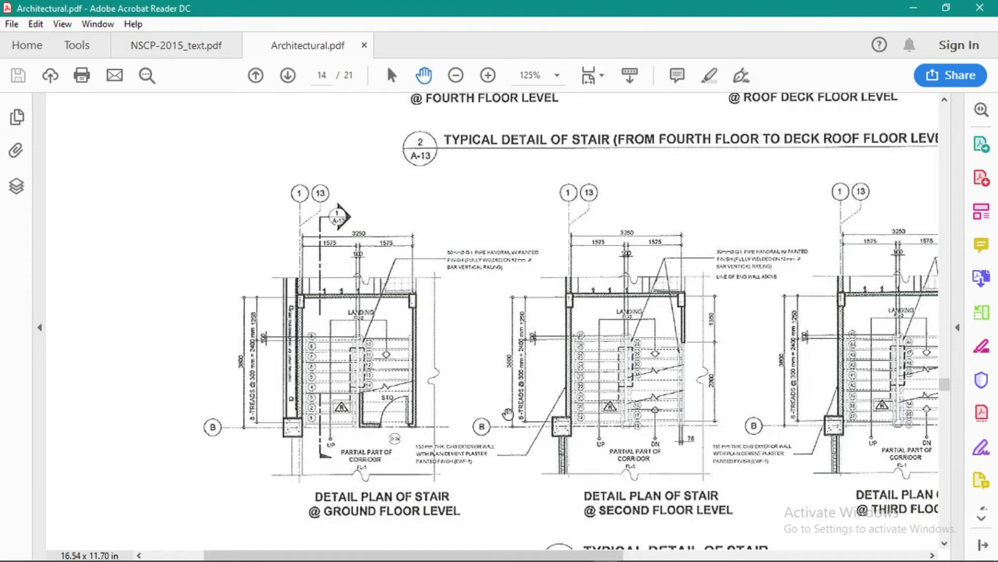
scroll(388, 396, "down", 4)
scroll(385, 397, "down", 1)
scroll(385, 398, "up", 10)
scroll(385, 397, "up", 10)
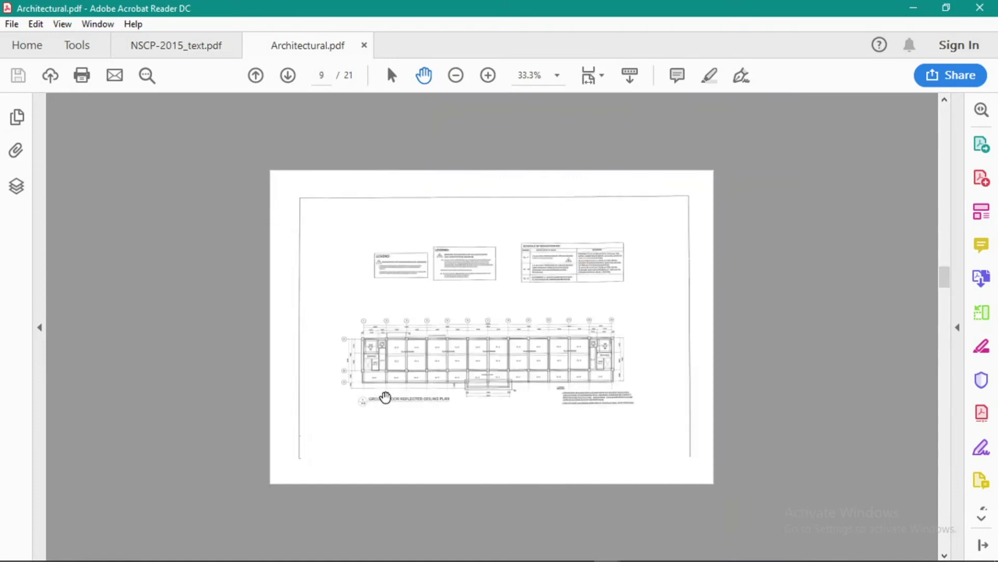
scroll(386, 397, "up", 4)
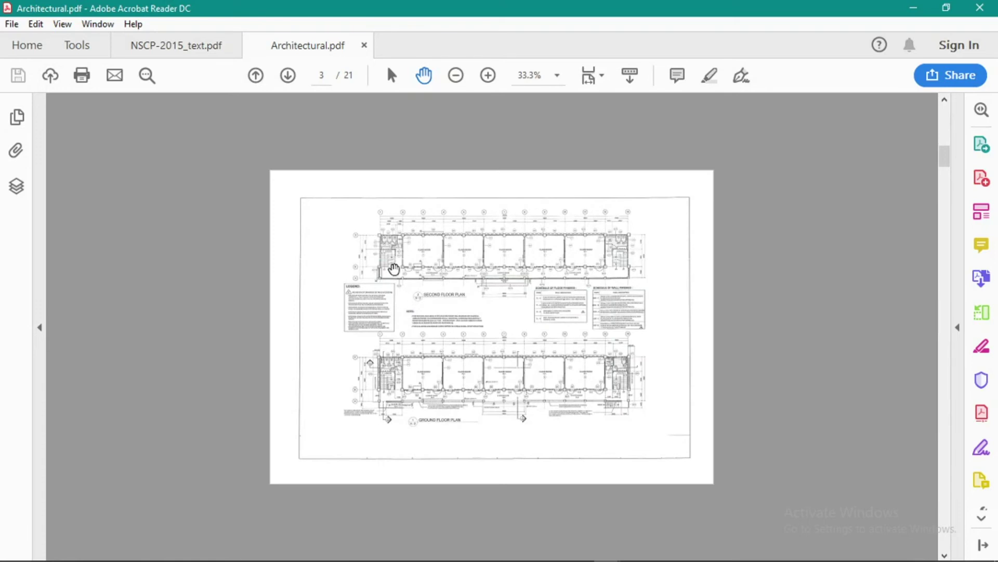
scroll(389, 233, "up", 3, "ctrl")
scroll(388, 235, "up", 3, "ctrl")
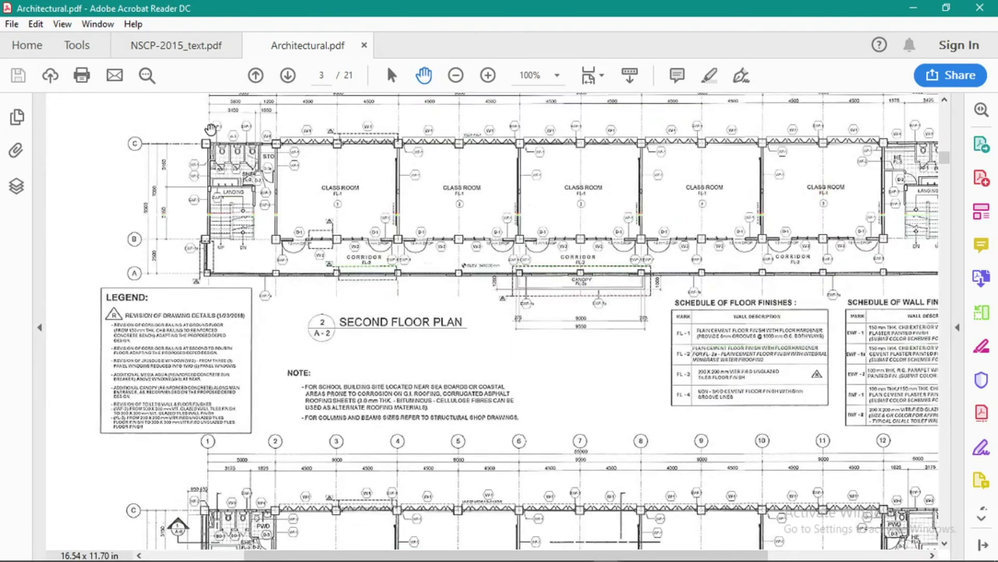
scroll(232, 185, "down", 3, "ctrl")
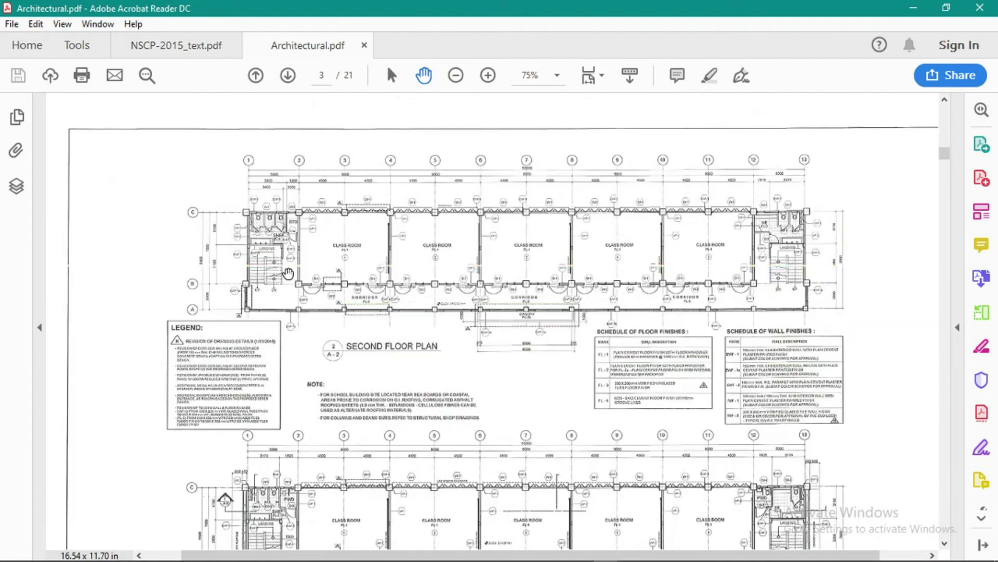
scroll(241, 177, "up", 1, "ctrl")
scroll(242, 172, "up", 3, "ctrl")
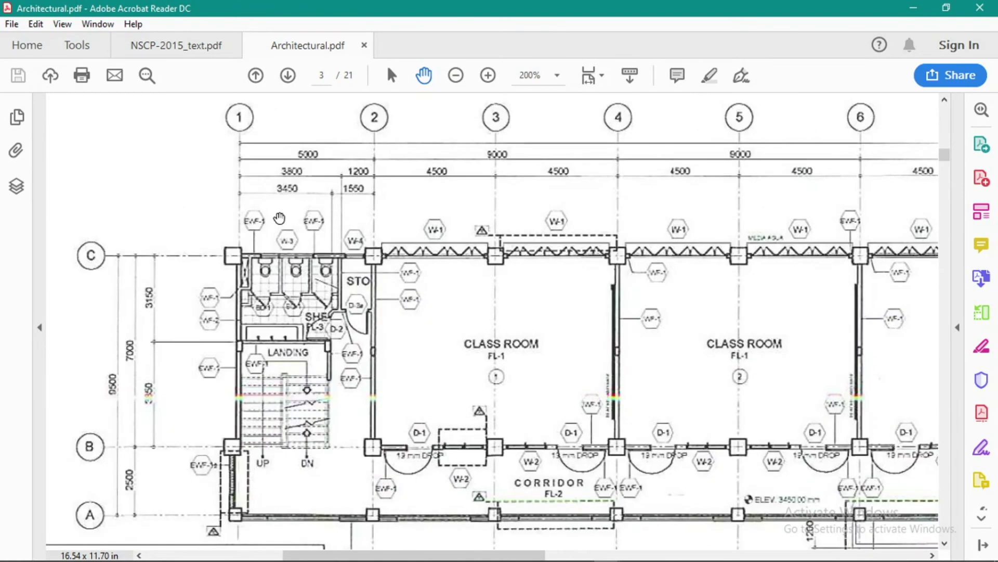
scroll(285, 229, "down", 5, "ctrl")
scroll(285, 228, "down", 2, "ctrl")
- Return to the page 14 stair details and check the overall stair width on the ground floor plan
scroll(287, 232, "down", 15)
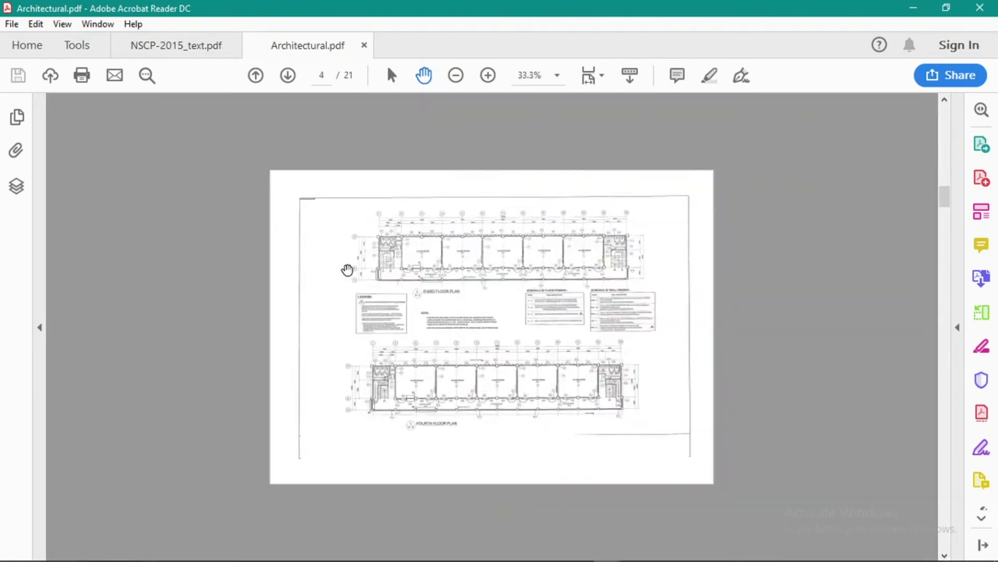
scroll(362, 321, "down", 10)
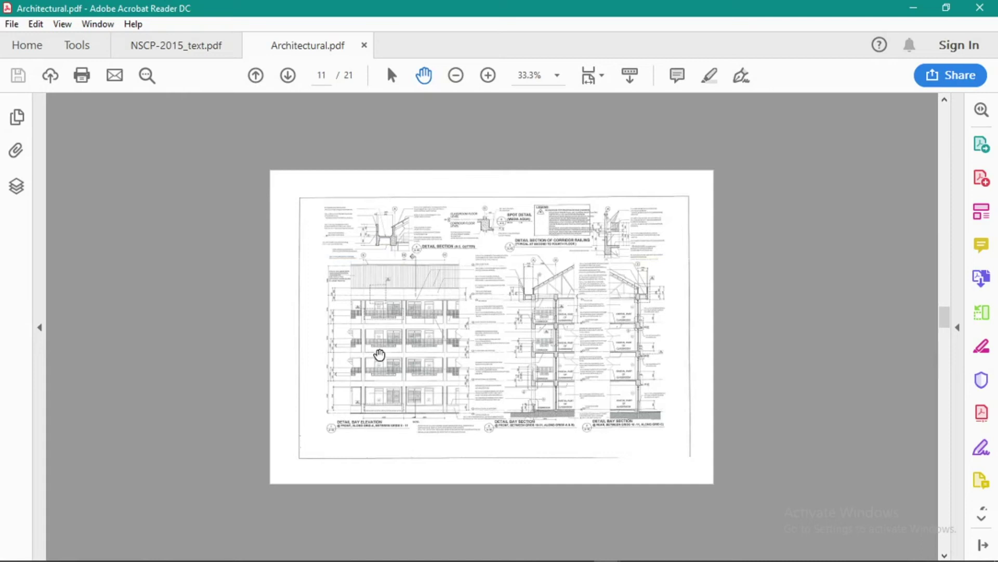
scroll(409, 385, "down", 3)
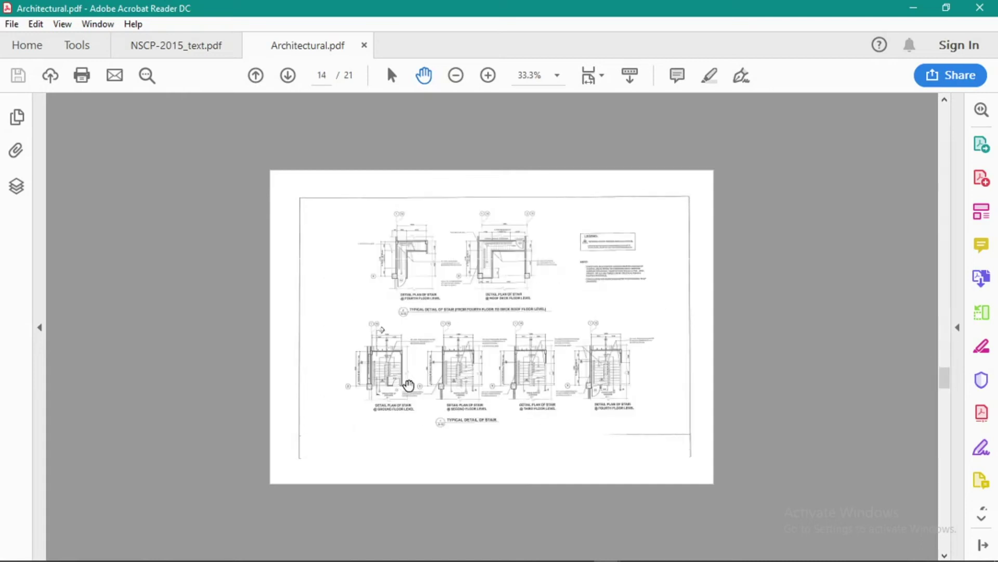
scroll(408, 384, "up", 8, "ctrl")
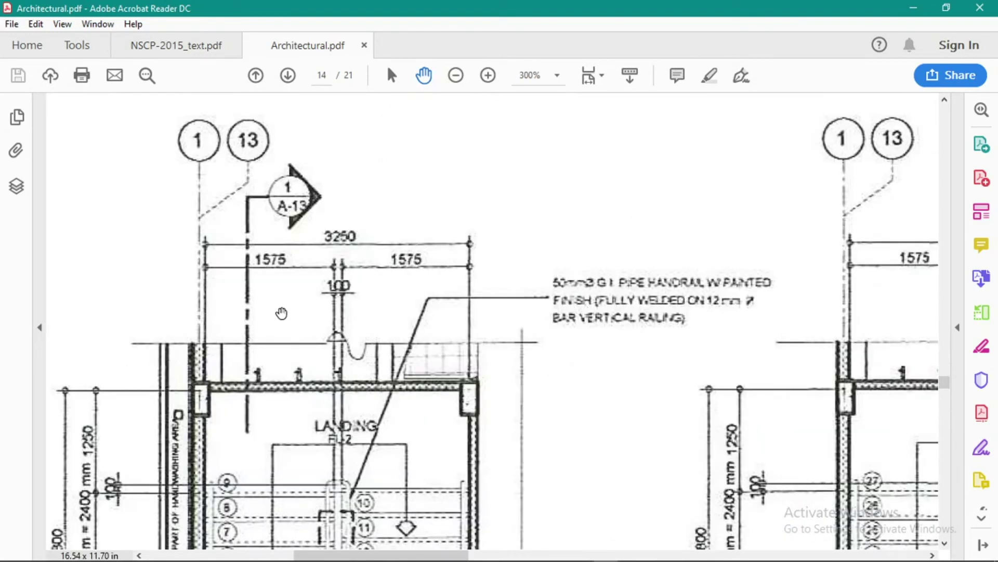
scroll(282, 312, "down", 2, "ctrl")
scroll(360, 530, "down", 1)
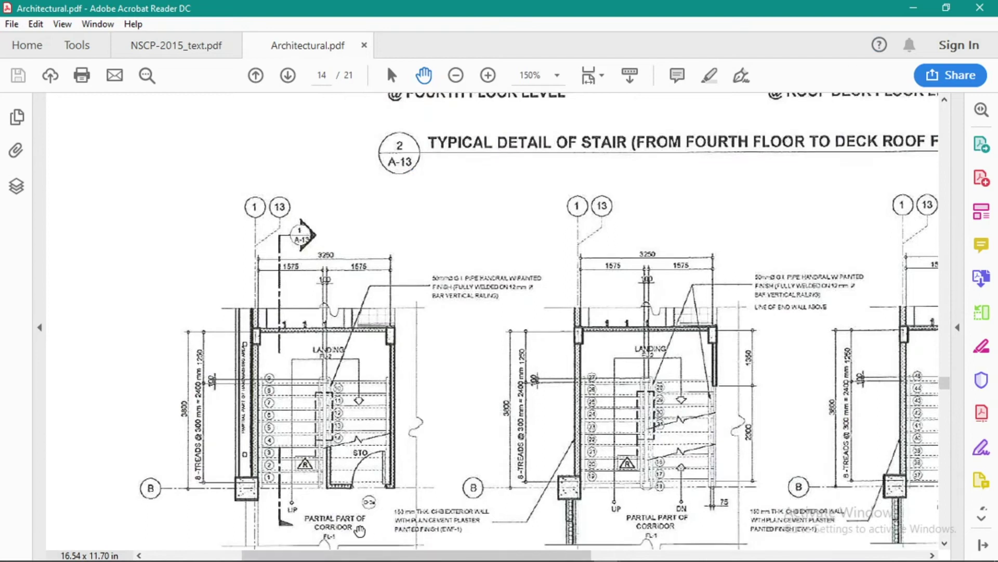
- Switch to Excel and change the divisor in cell E27 so the formula reads =E26/3.25
left_click(283, 554)
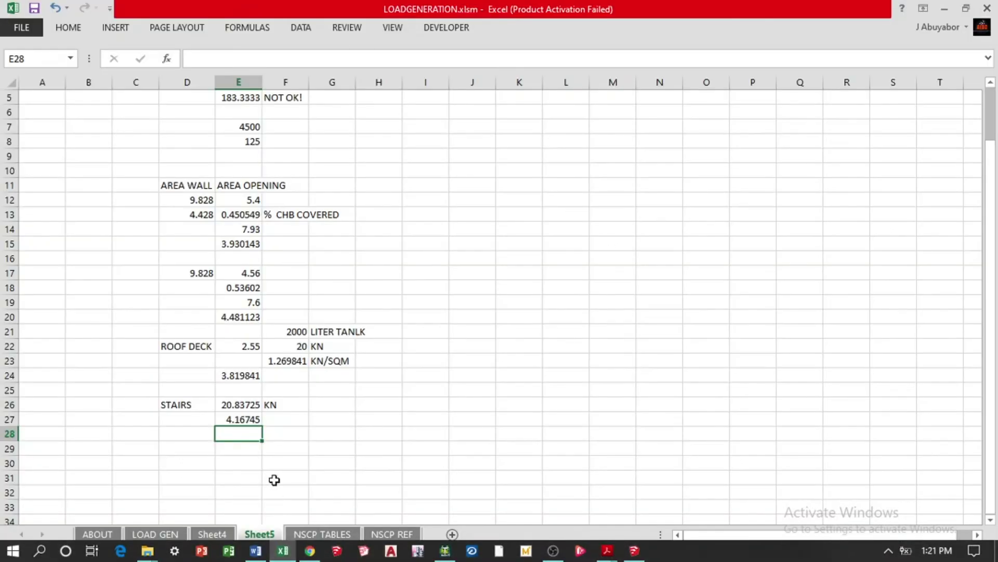
left_click(254, 419)
left_click(231, 62)
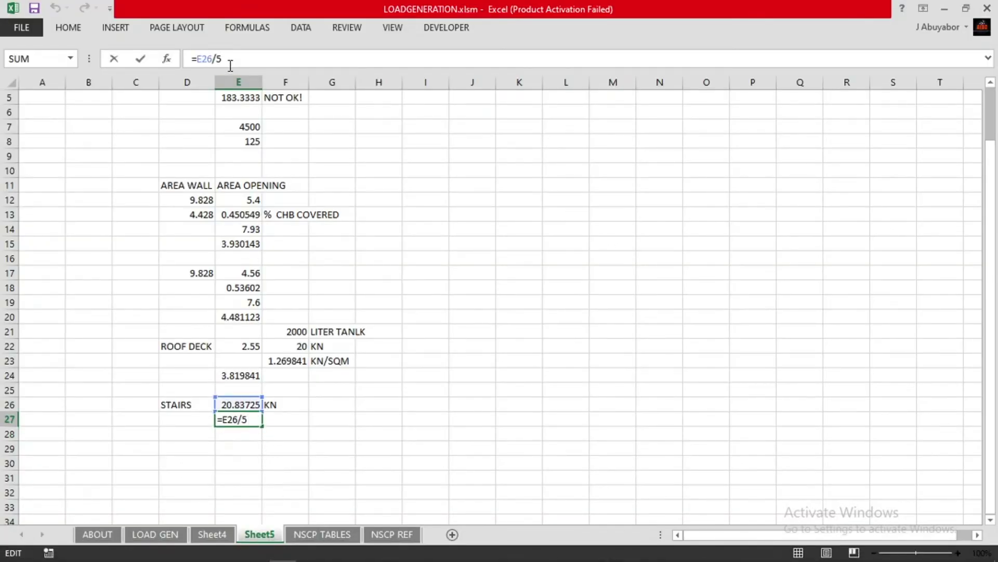
type(".25")
key("Return")
- Label the distributed stair load with the unit KN/M in cell F27
key("Up")
key("Right")
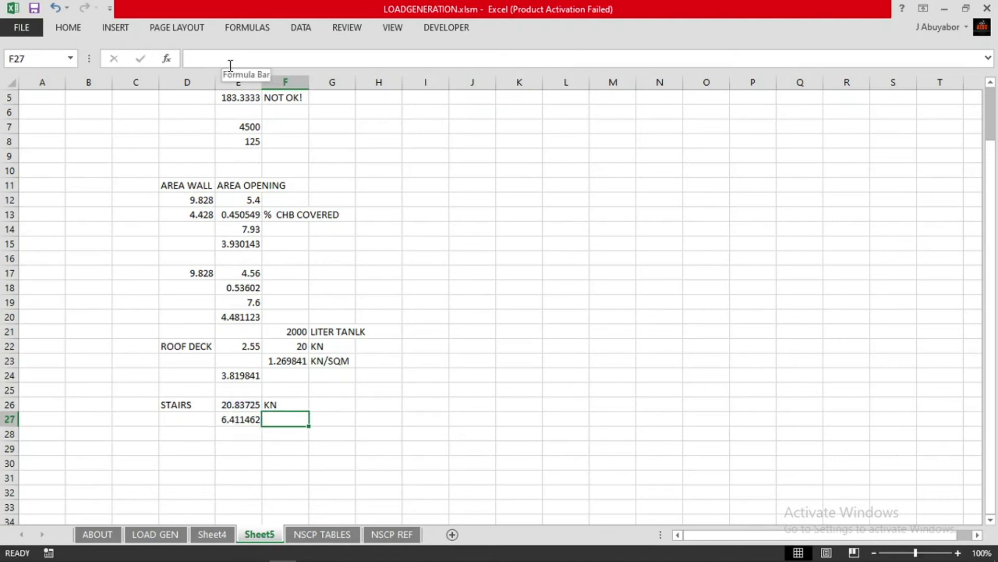
type("KN/M")
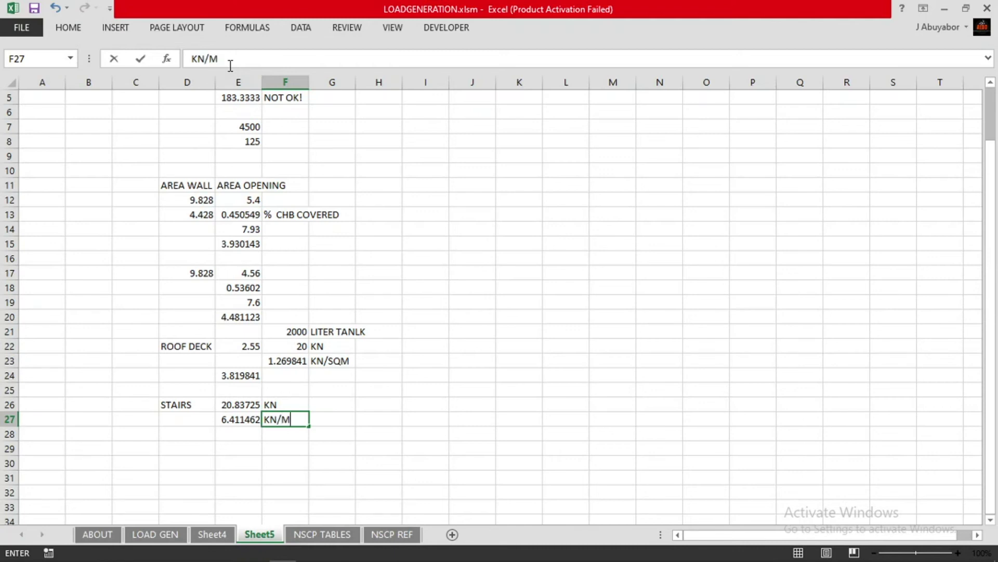
key("Return")
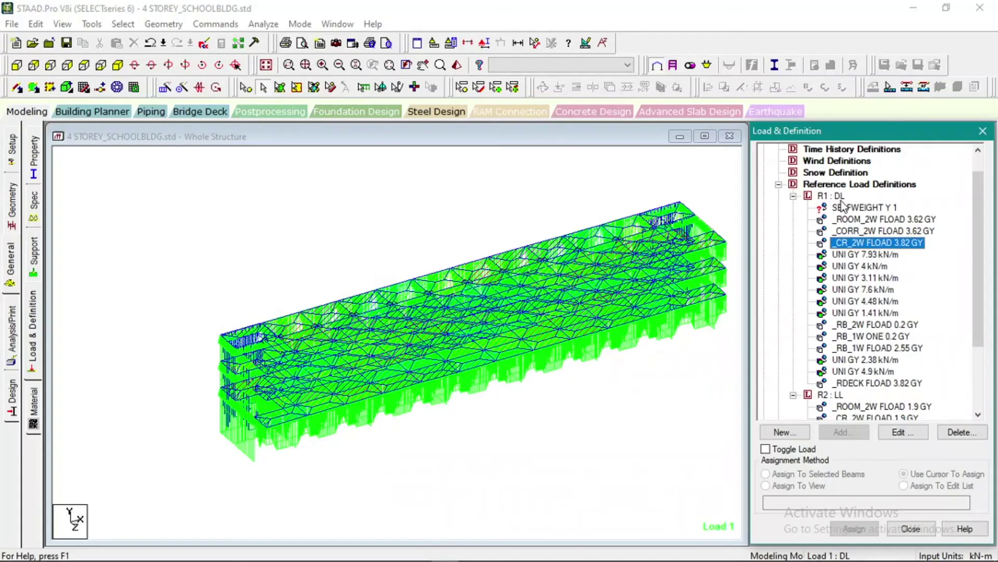
- In STAAD.Pro, add a uniform member force of 6.4 kN/m in the GY direction to reference load R1 : DL
left_click(838, 197)
left_click(845, 432)
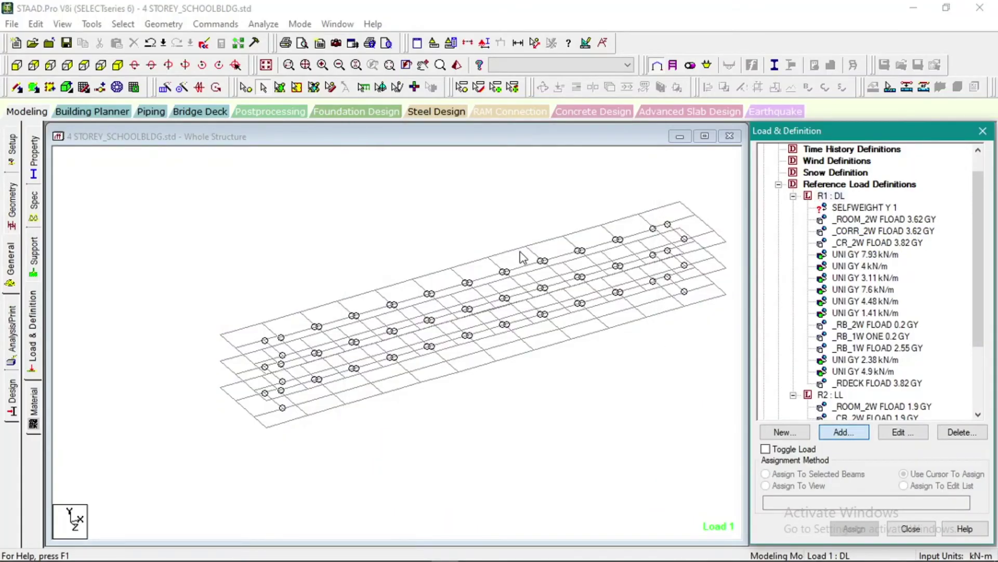
left_click(339, 183)
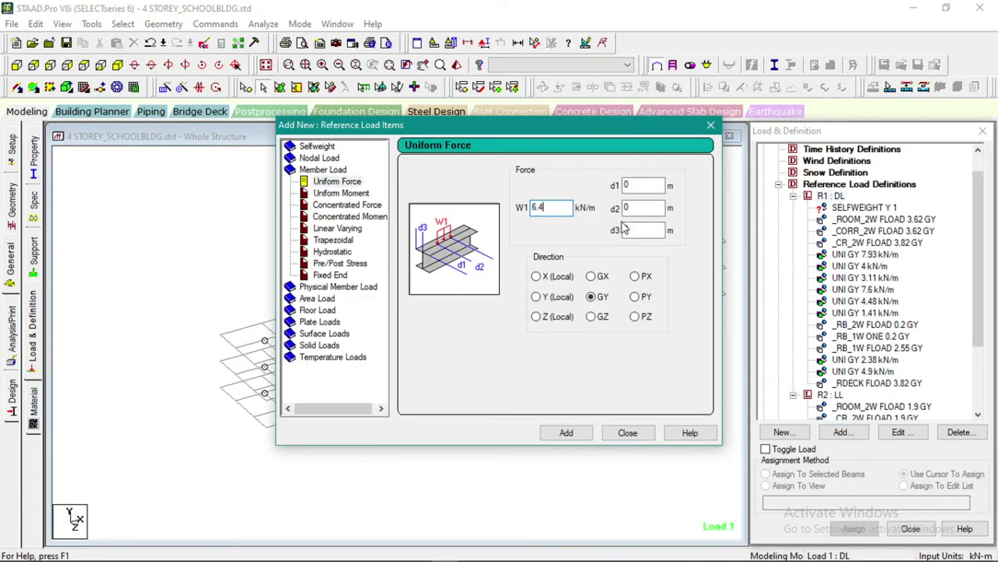
left_click(567, 434)
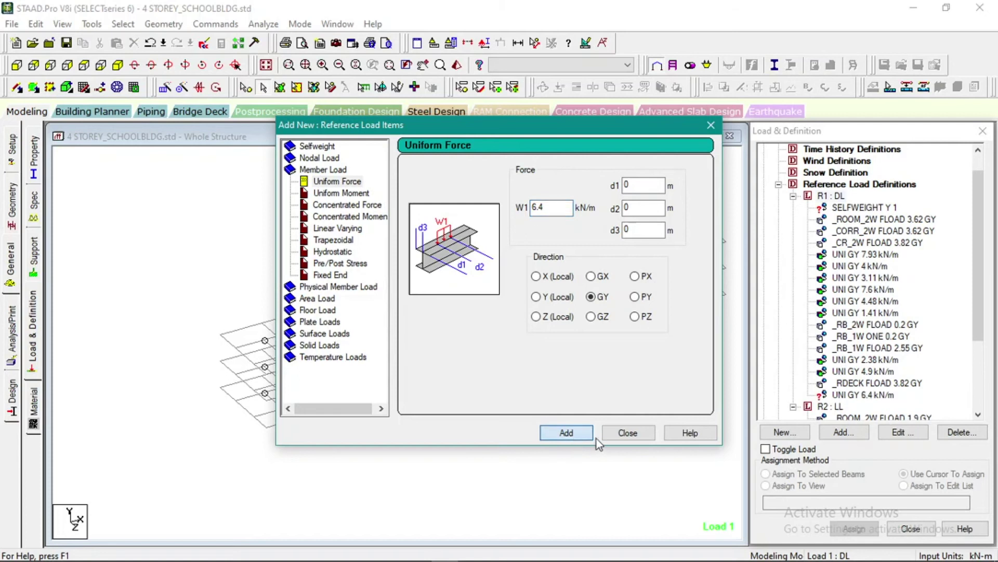
left_click(616, 434)
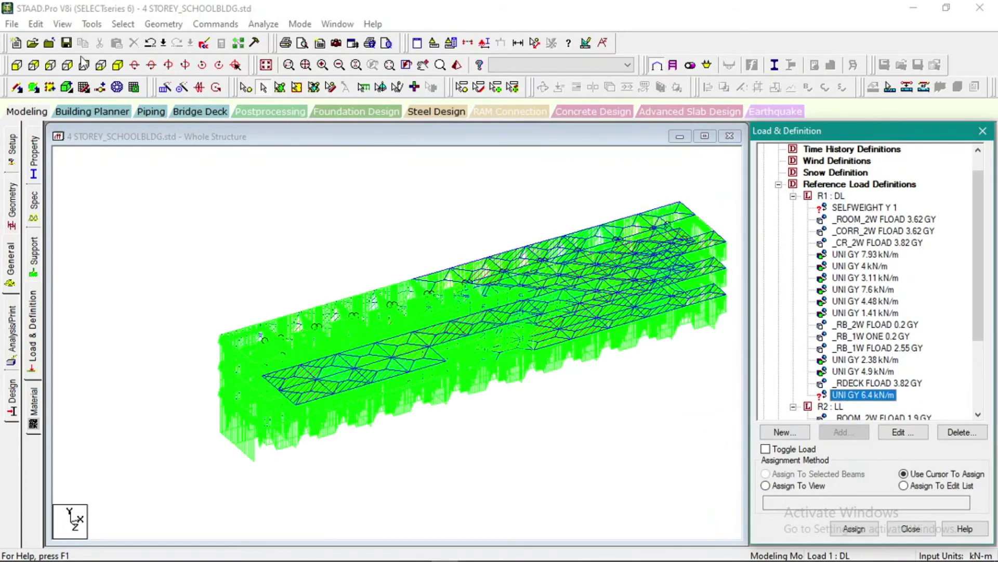
- In plan view, select the short stair beams along grid B in both end bays for the UNI GY 6.4 kN/m load
left_click(84, 65)
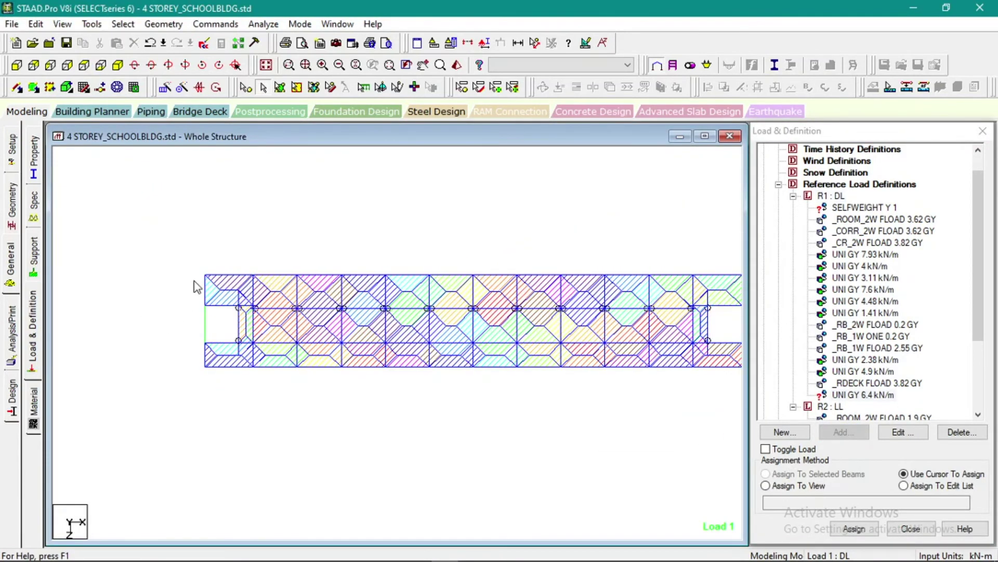
left_click(255, 348)
left_click(168, 308)
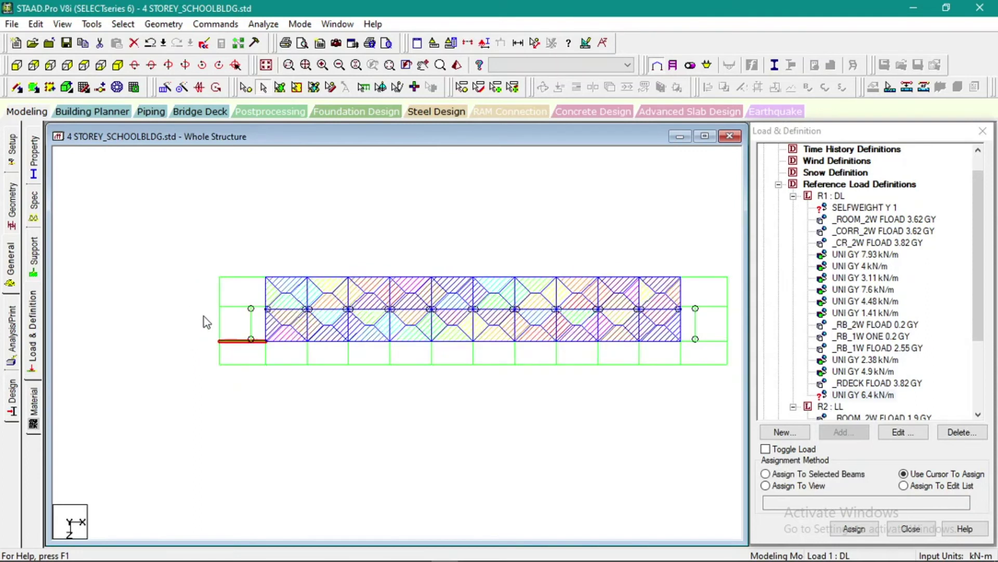
left_click_drag(199, 334, 255, 343)
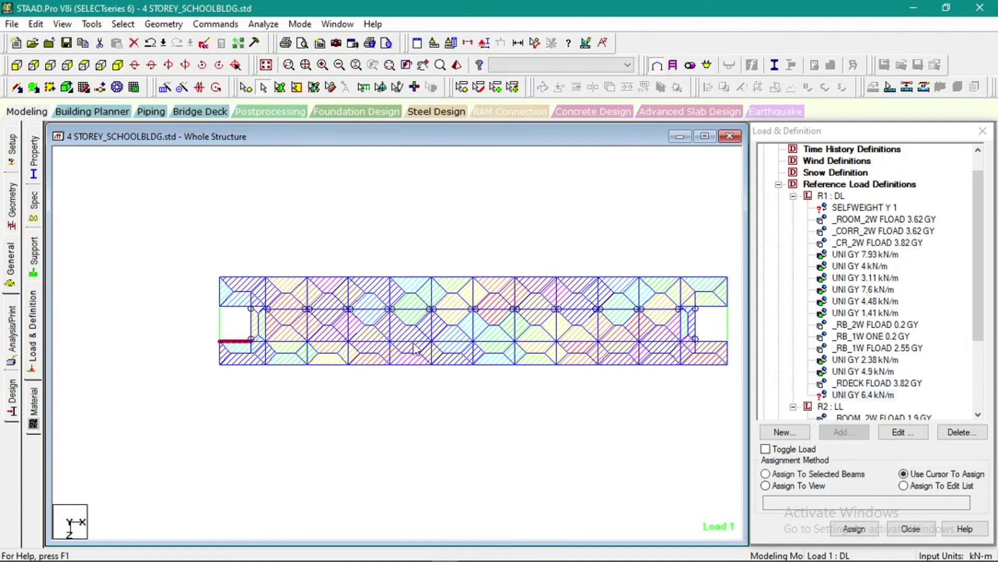
left_click_drag(737, 329, 698, 347)
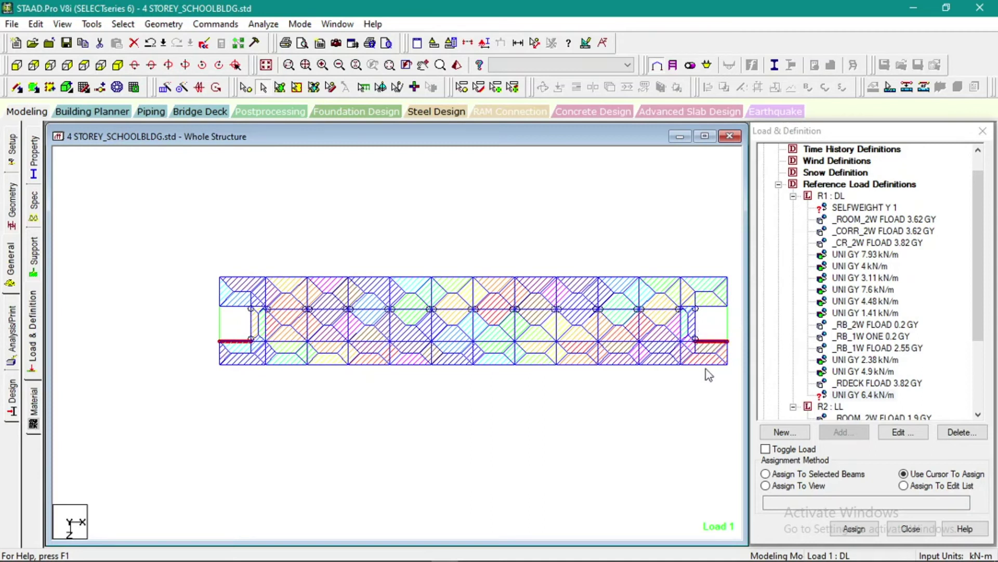